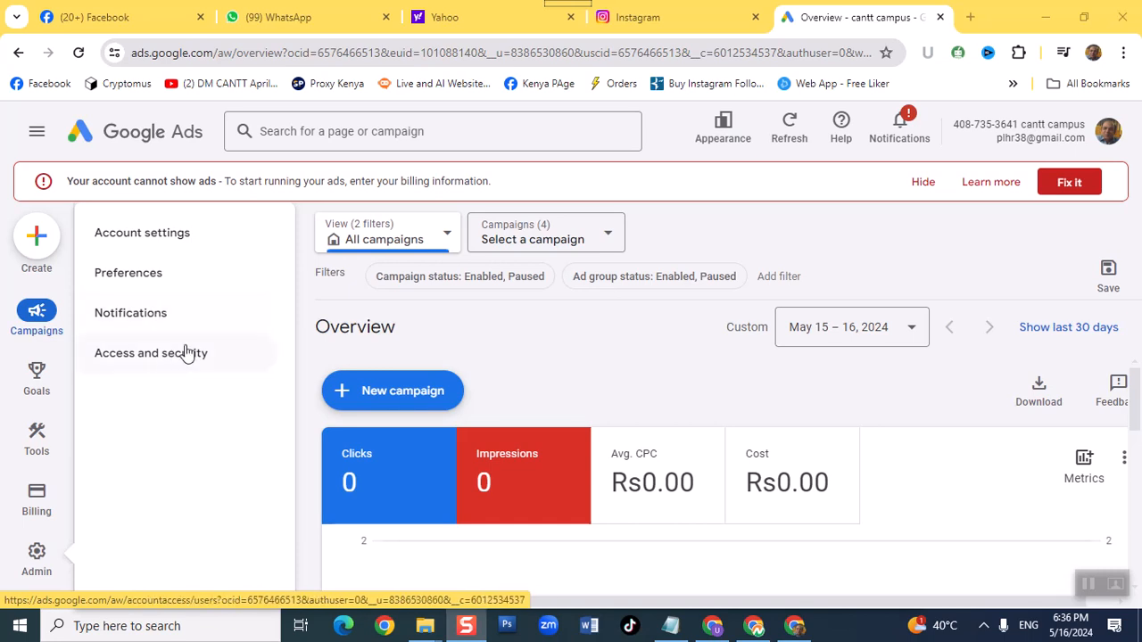
- Show the account's Access and security page and dismiss the billing alert and the account notification pop-up
left_click(189, 363)
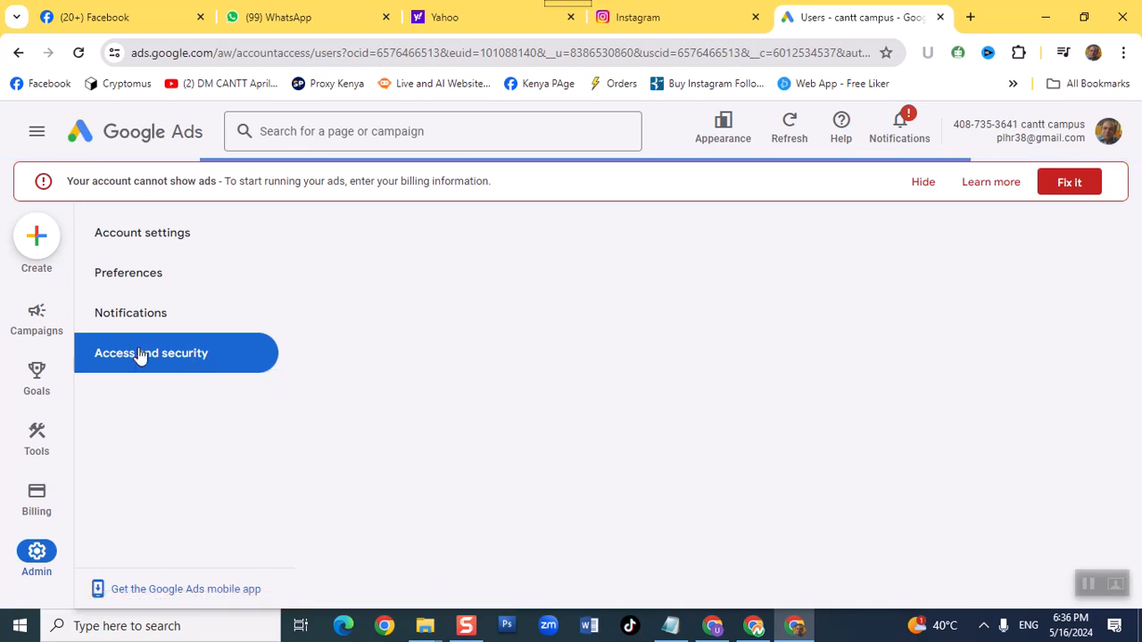
mouse_move(9, 237)
left_click(922, 183)
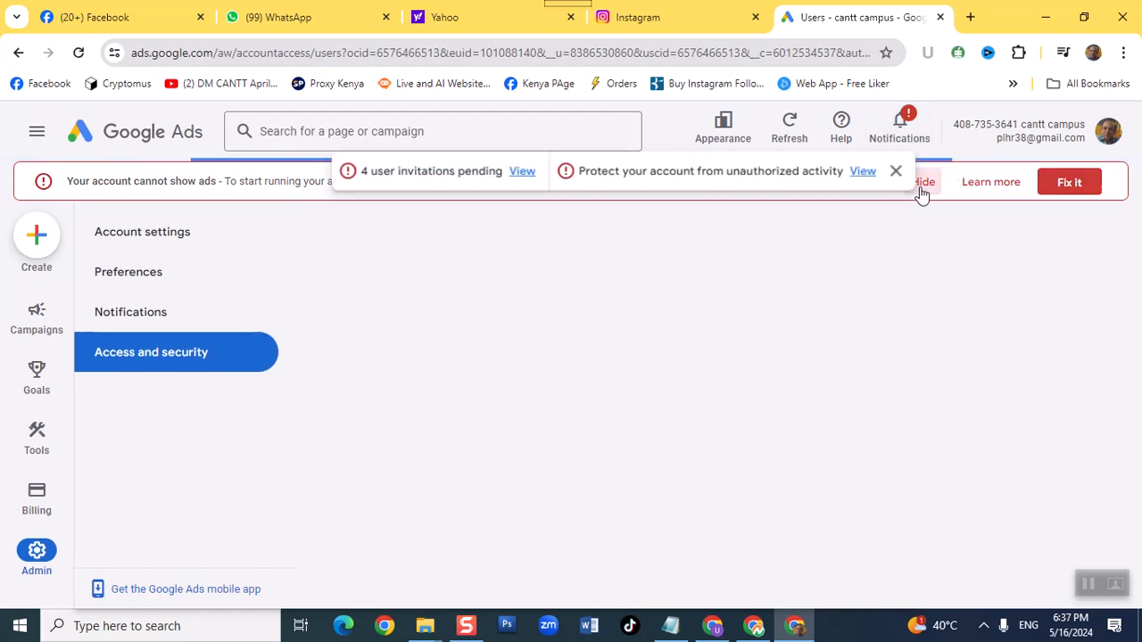
left_click(896, 175)
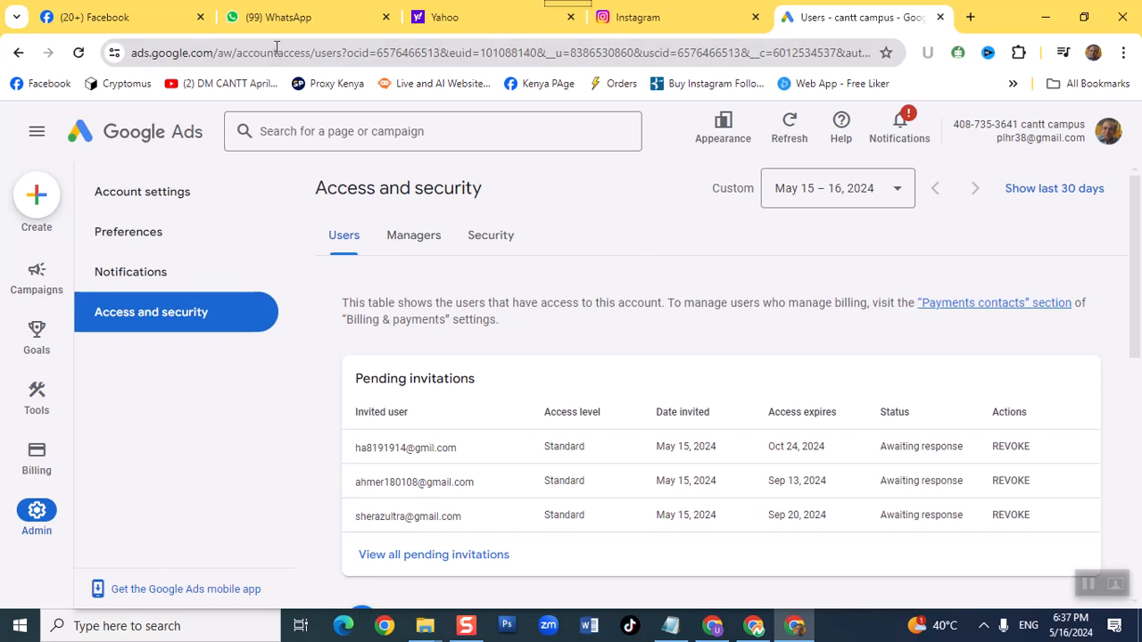
- Load the Google Ads home page at ads.google.com and sign in
left_click(354, 50)
type("ads")
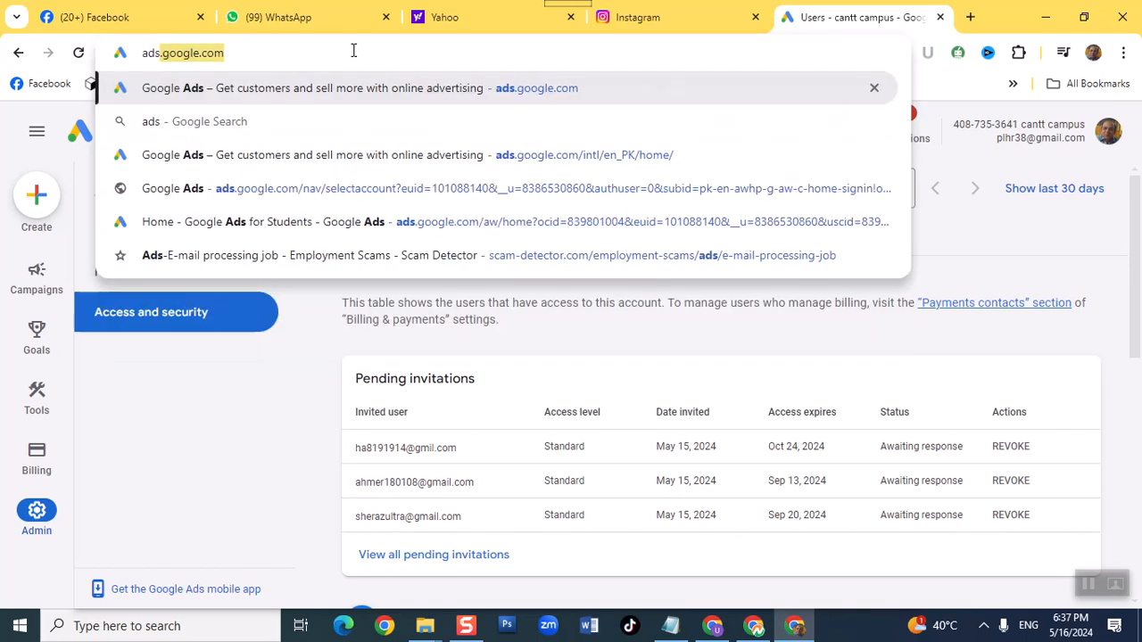
key("Return")
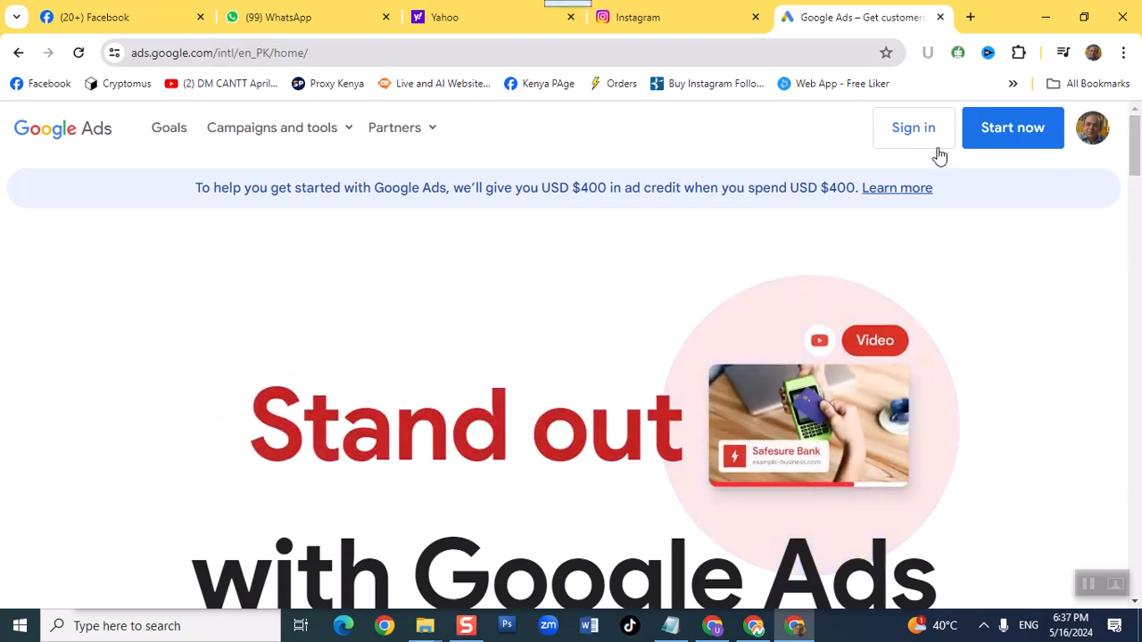
left_click(910, 134)
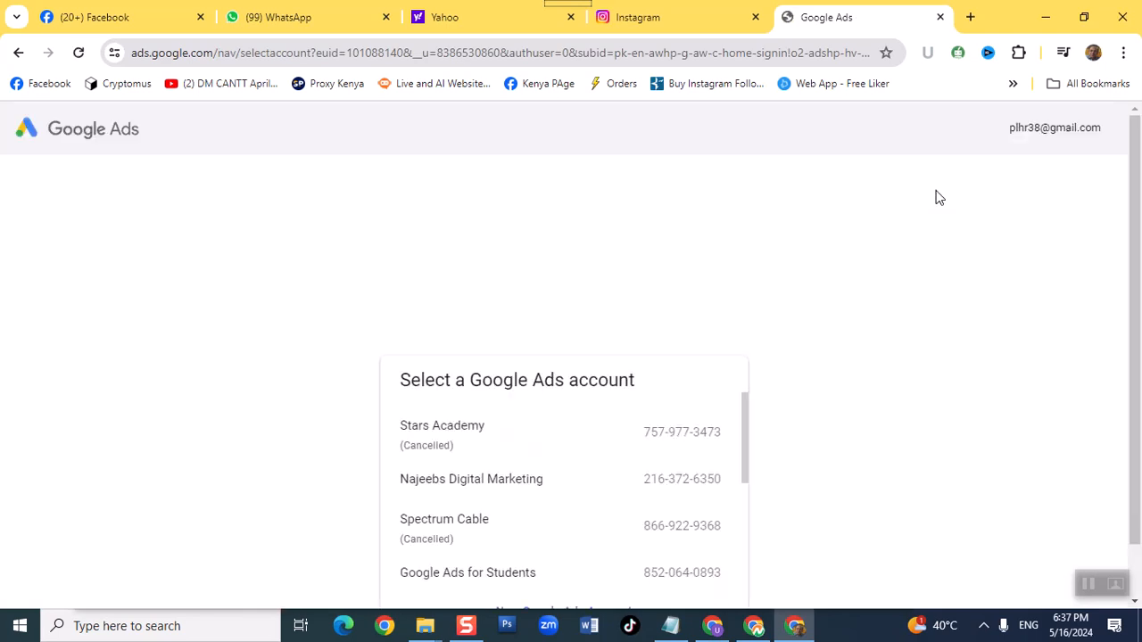
- Choose the cantt campus account from the list of Google Ads accounts
scroll(655, 395, "down", 1)
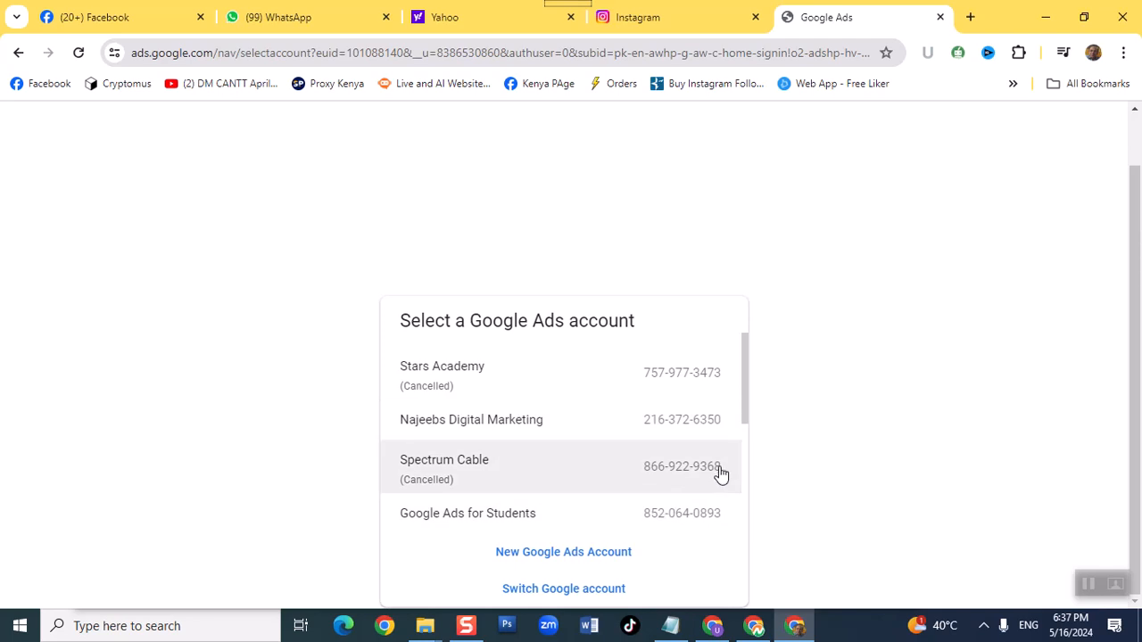
left_click_drag(744, 408, 737, 466)
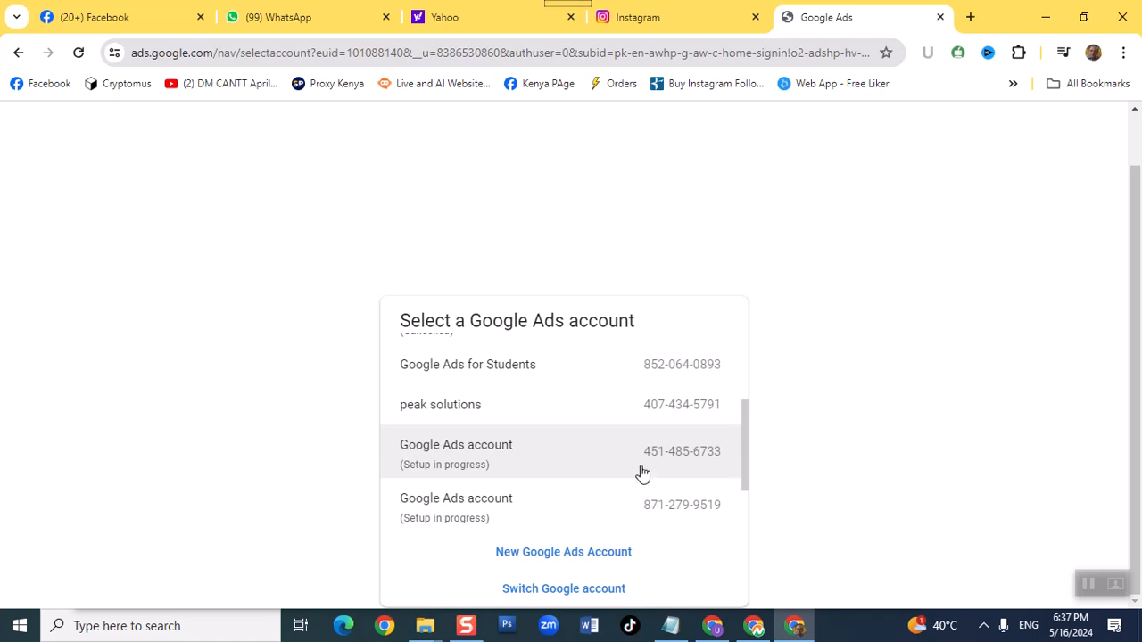
scroll(640, 472, "down", 1)
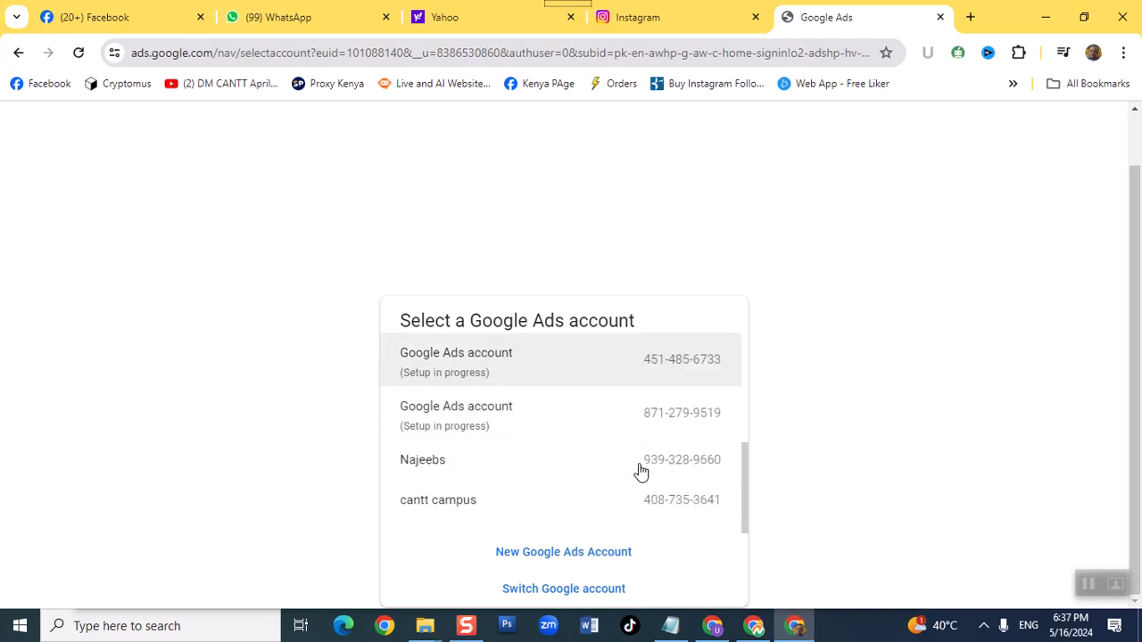
left_click(519, 497)
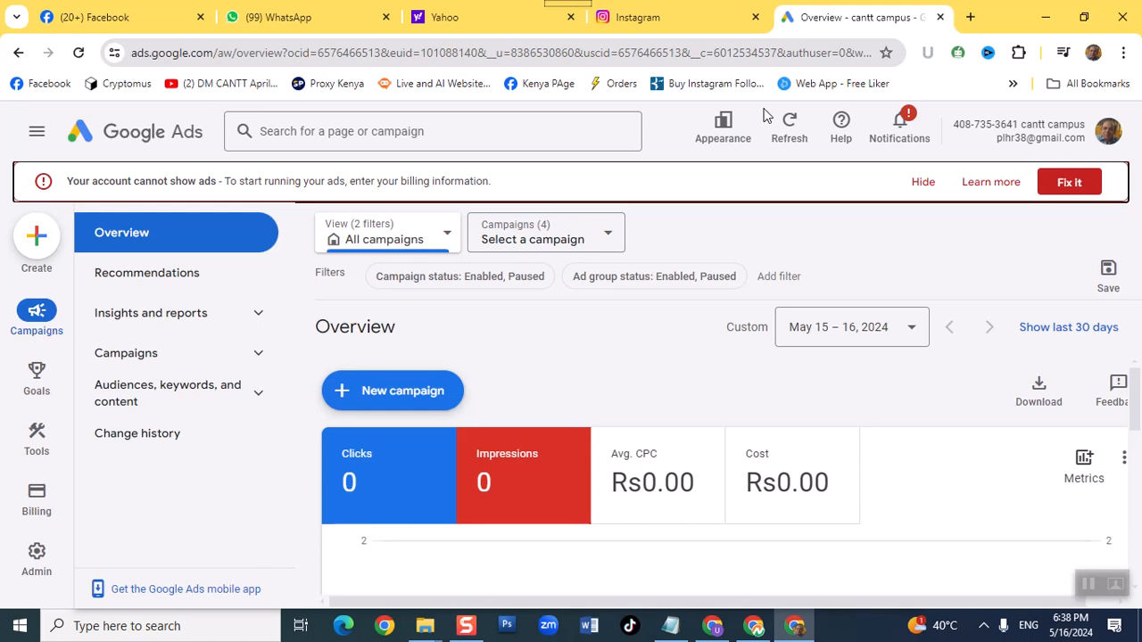
- Open the Access and security section in the admin settings of the cantt campus account
mouse_move(34, 562)
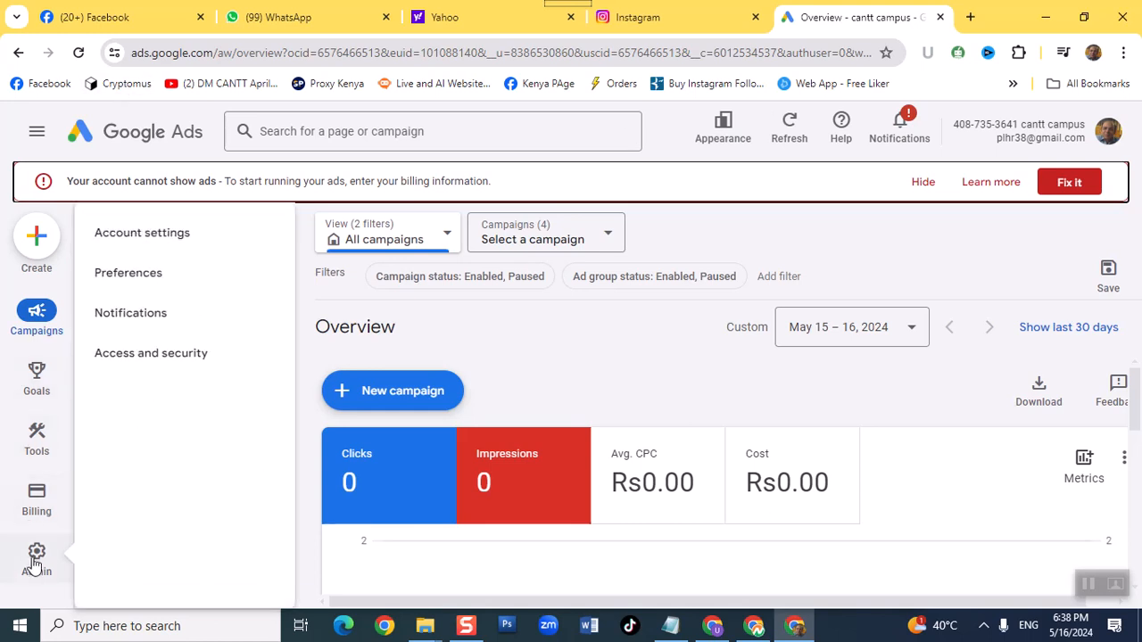
left_click(34, 571)
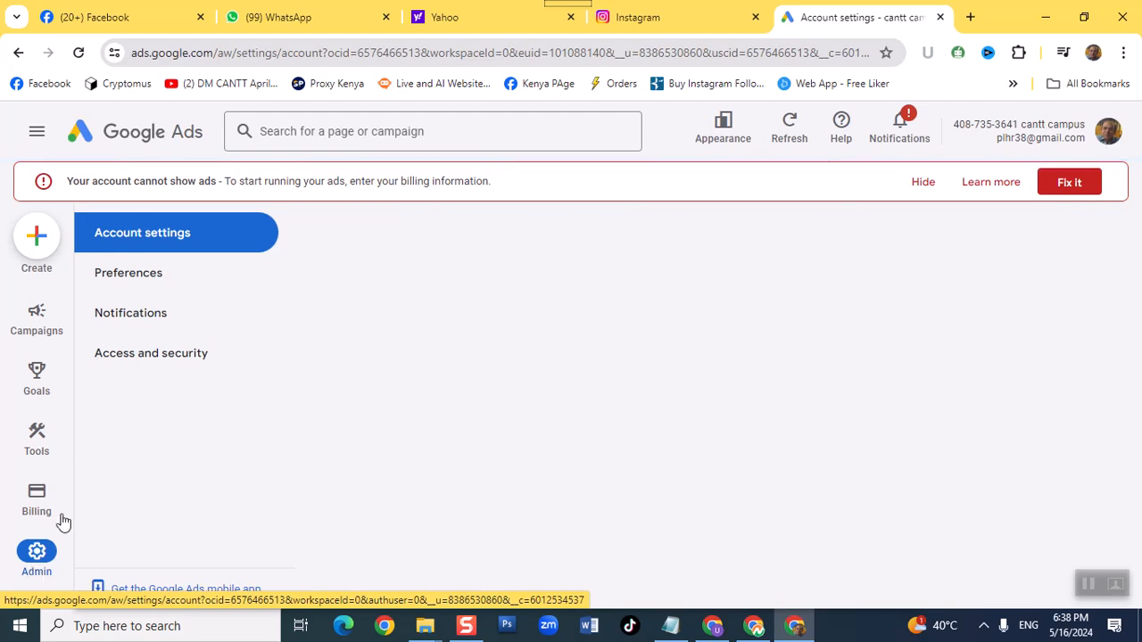
left_click(201, 358)
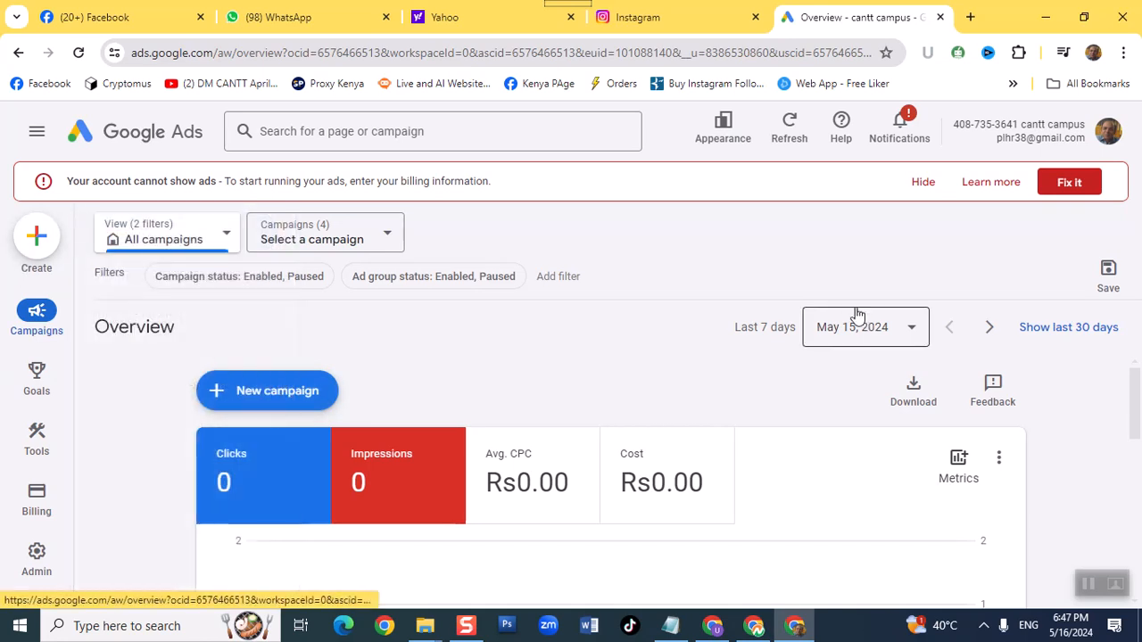
- Start a new campaign from the campaigns overview and hide the billing alert
mouse_move(12, 254)
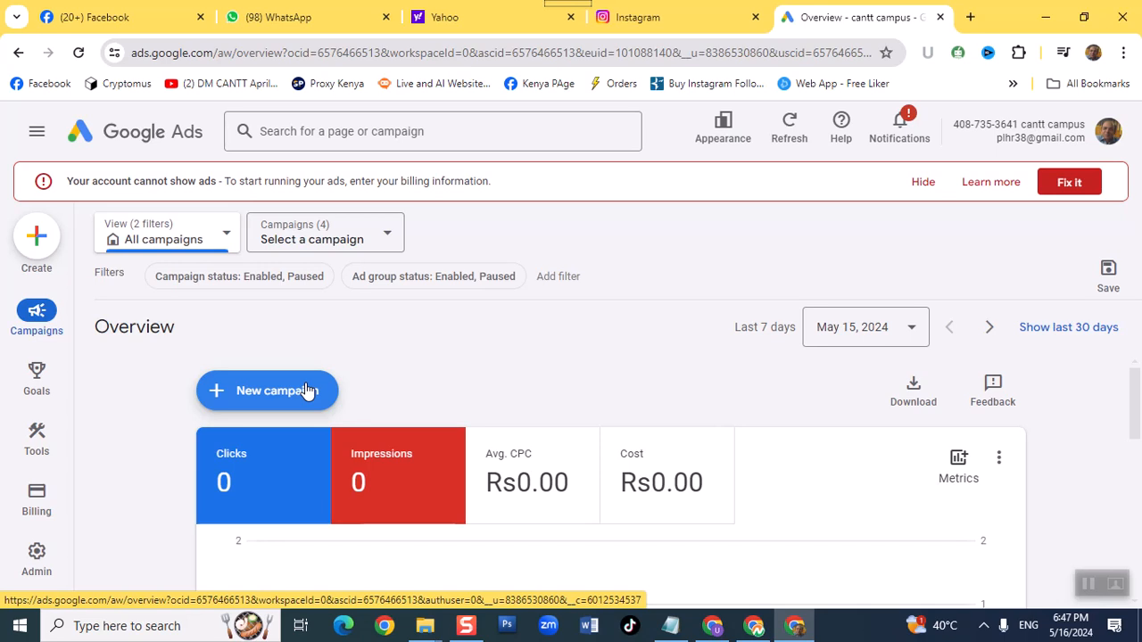
left_click(275, 390)
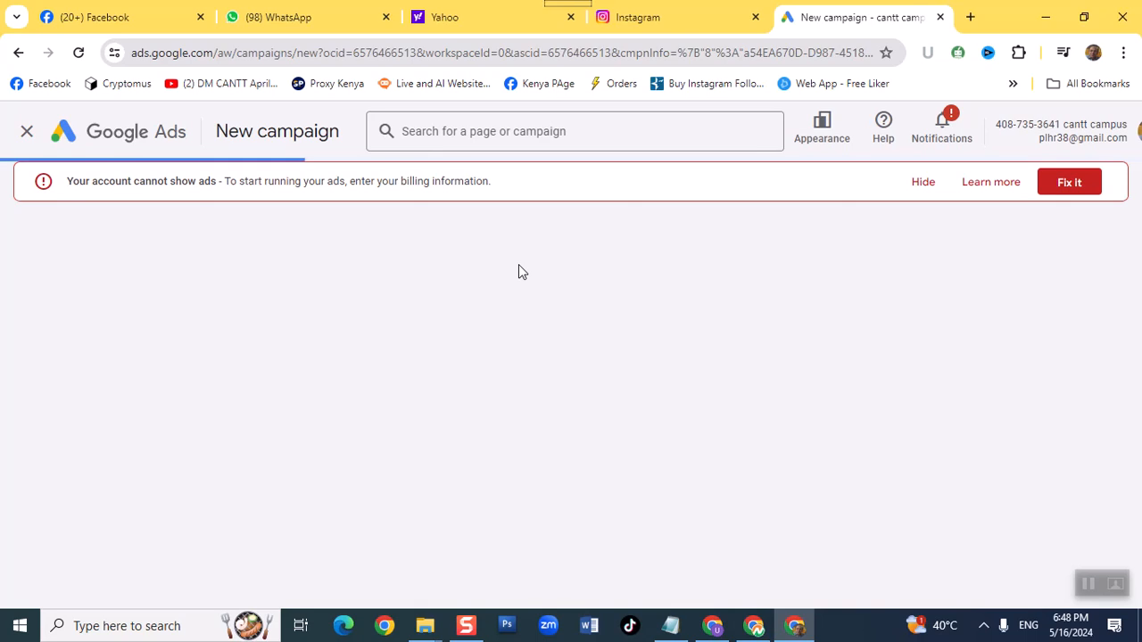
left_click(922, 186)
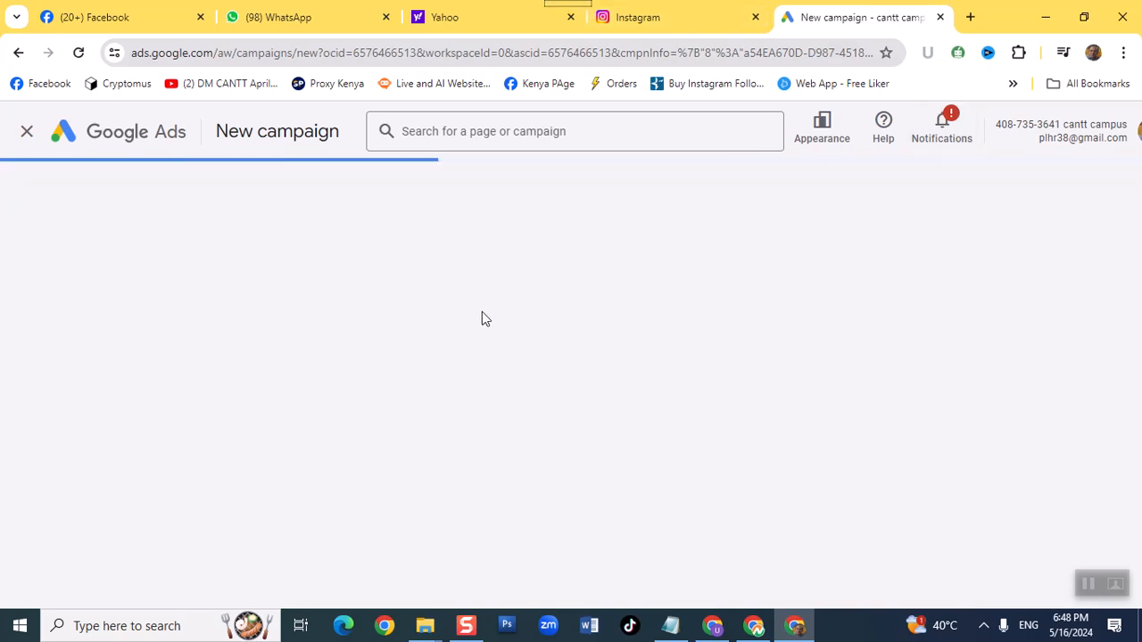
- Close the separate Google Drive browser window and return to the new campaign page in Google Ads
mouse_move(712, 625)
left_click(695, 581)
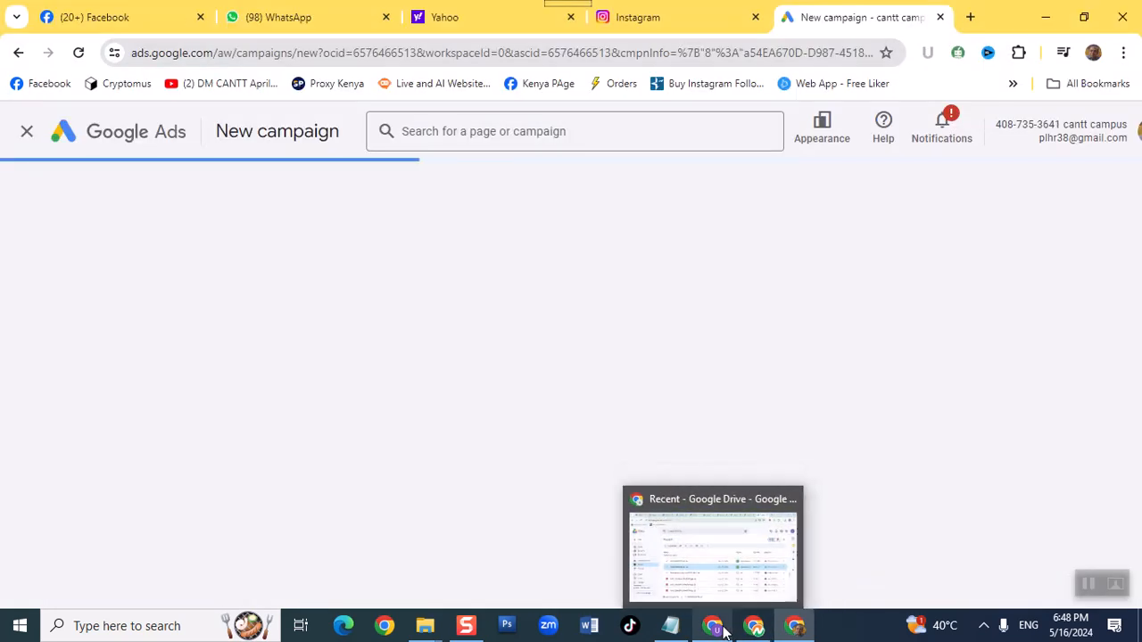
left_click(709, 553)
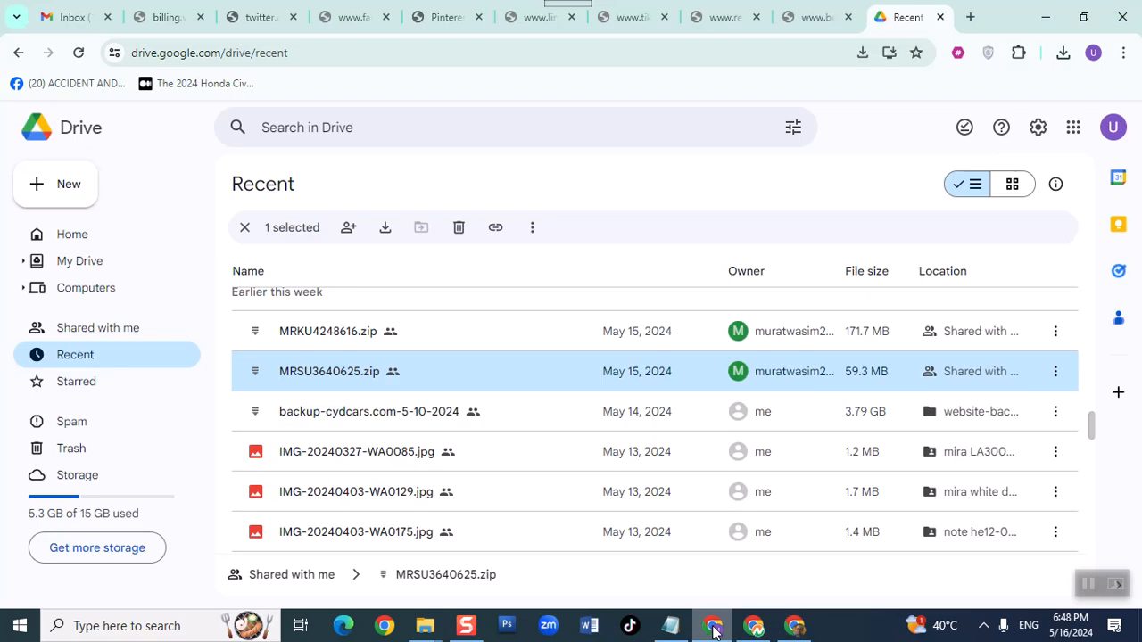
left_click(1122, 17)
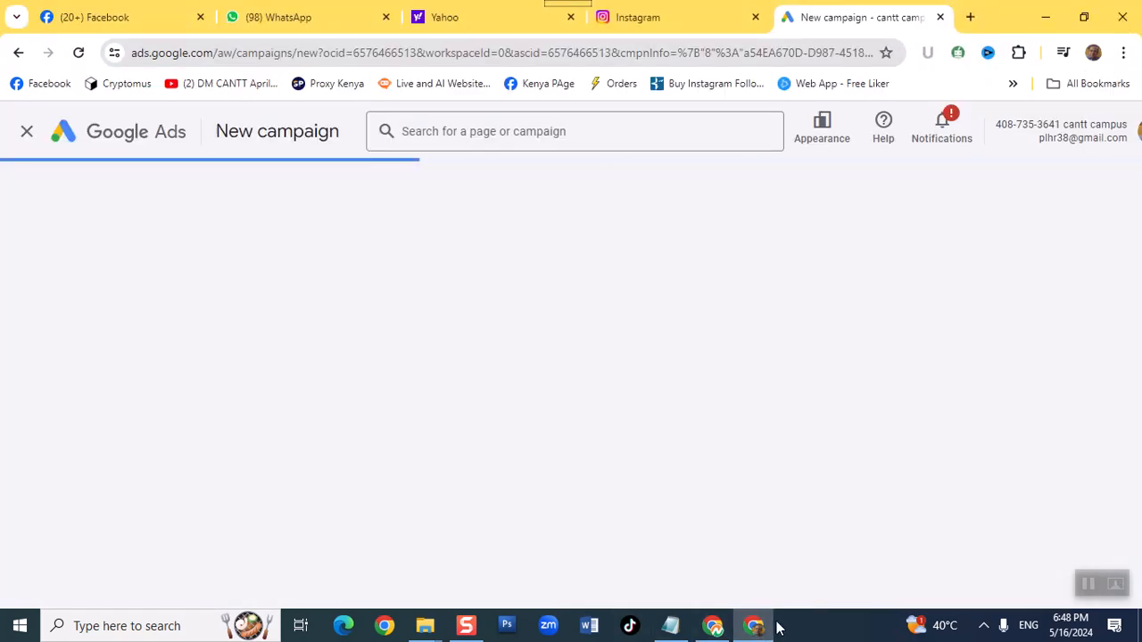
left_click(497, 19)
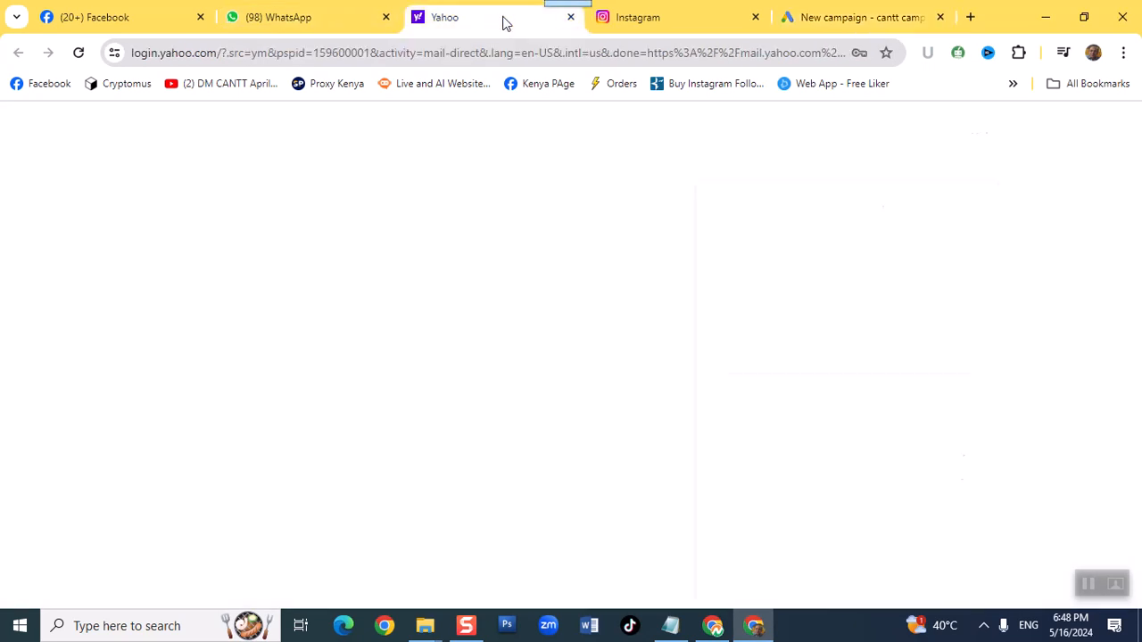
left_click(678, 17)
left_click(884, 17)
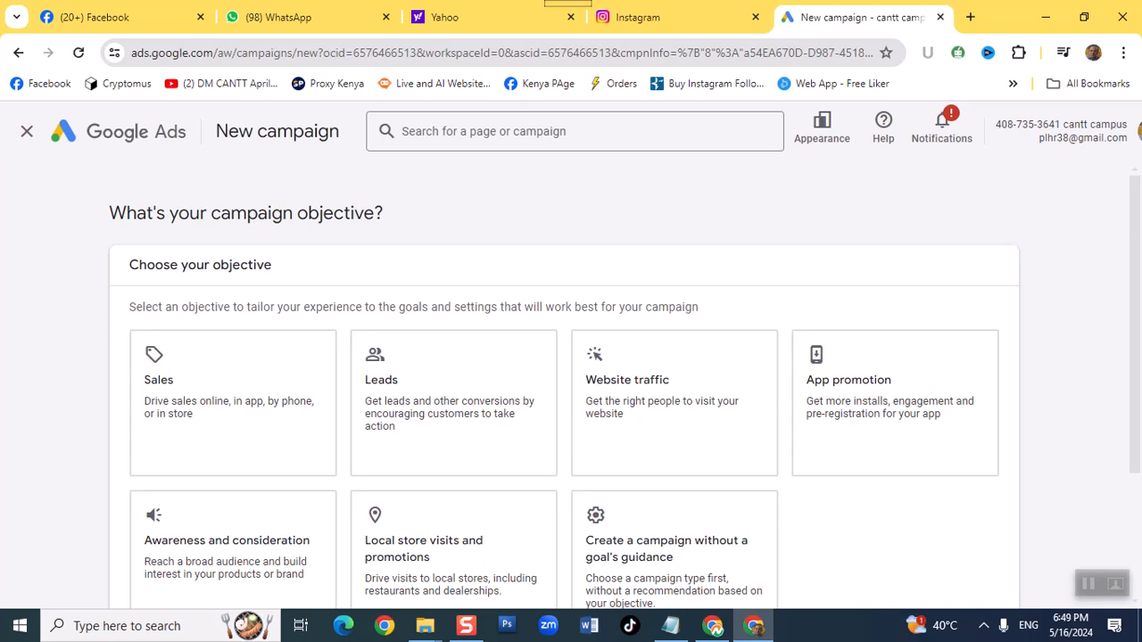
- Set the campaign objective to "Create a campaign without a goal's guidance"
scroll(375, 394, "down", 1)
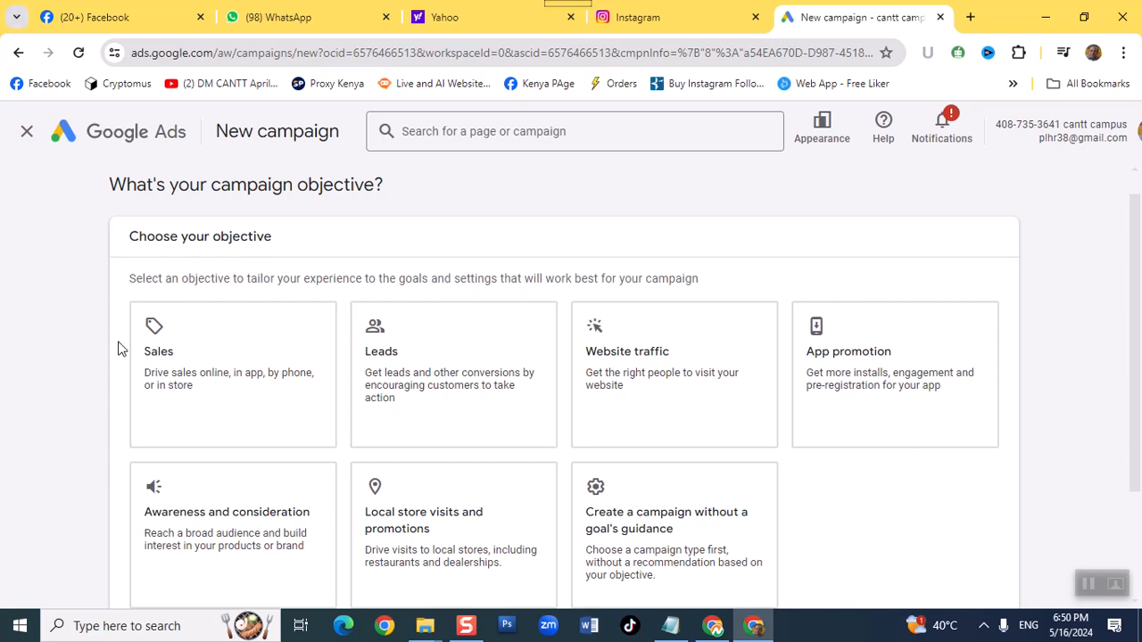
left_click(637, 397)
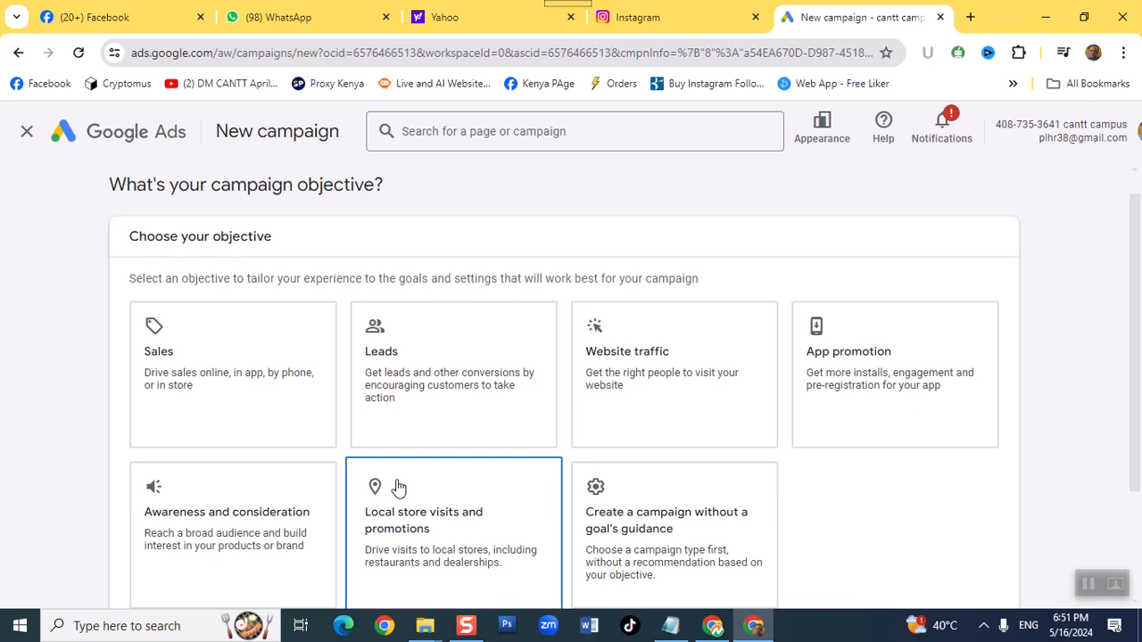
scroll(396, 485, "down", 1)
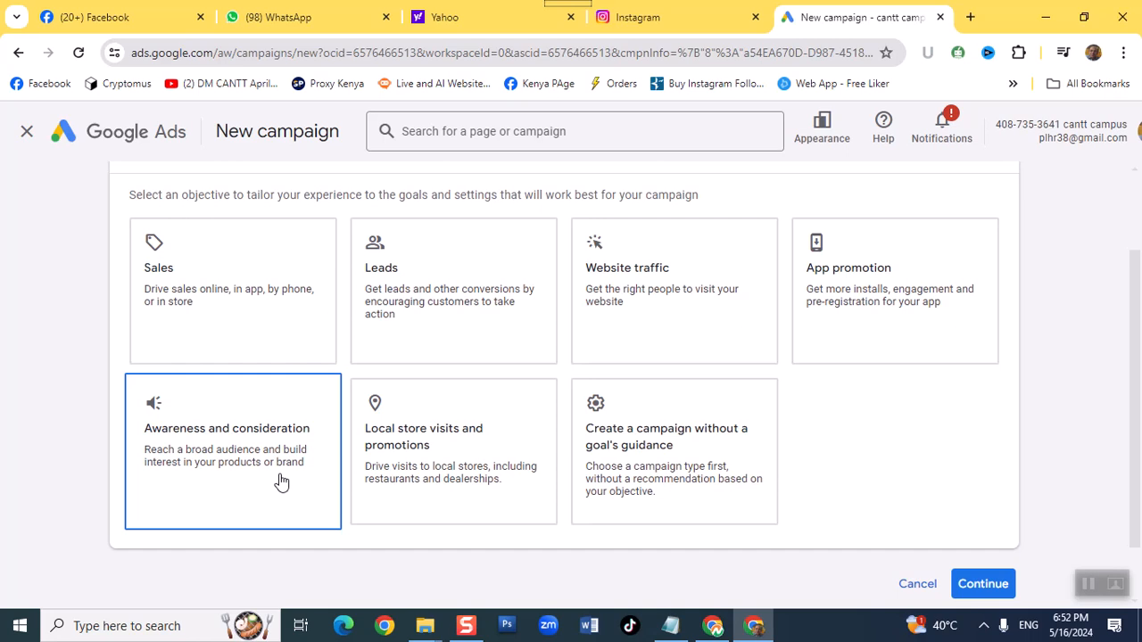
left_click(441, 449)
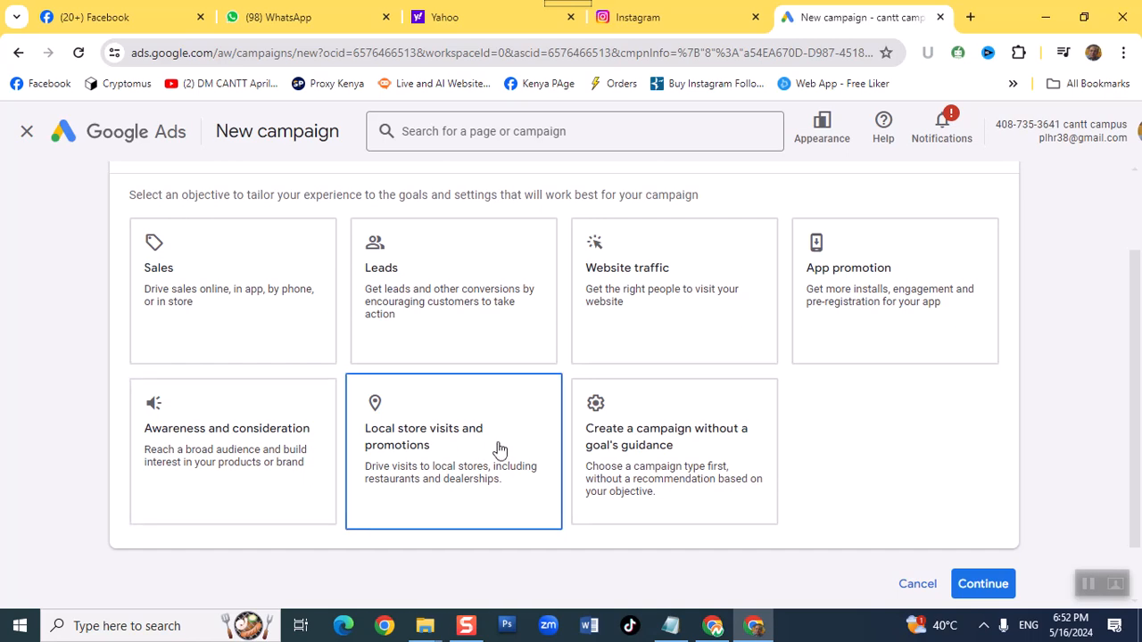
left_click(619, 468)
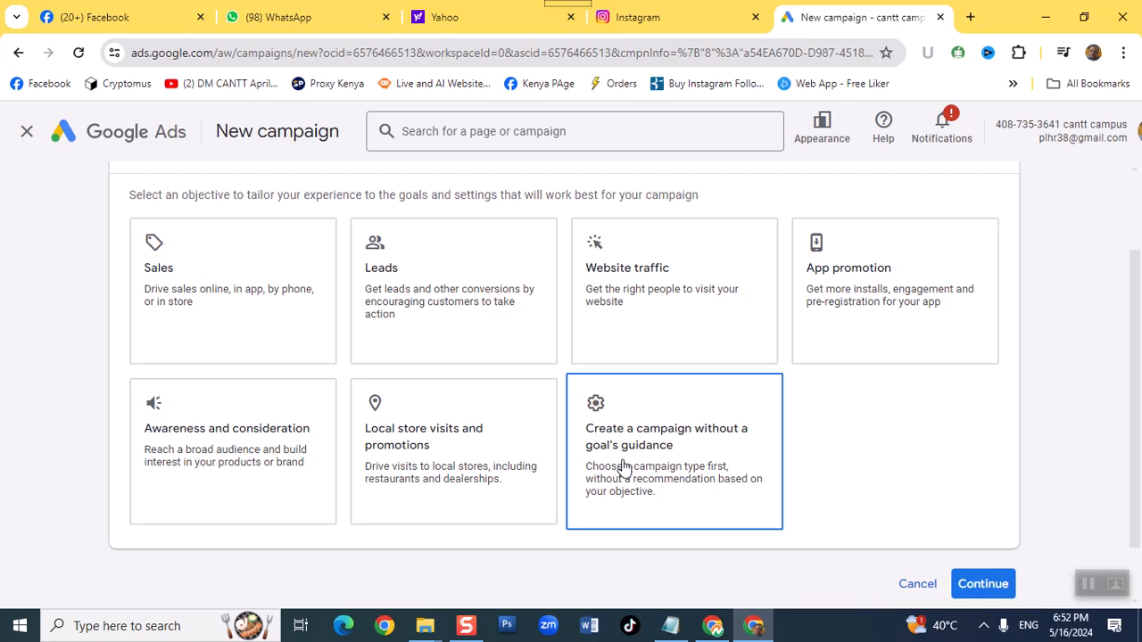
left_click(623, 467)
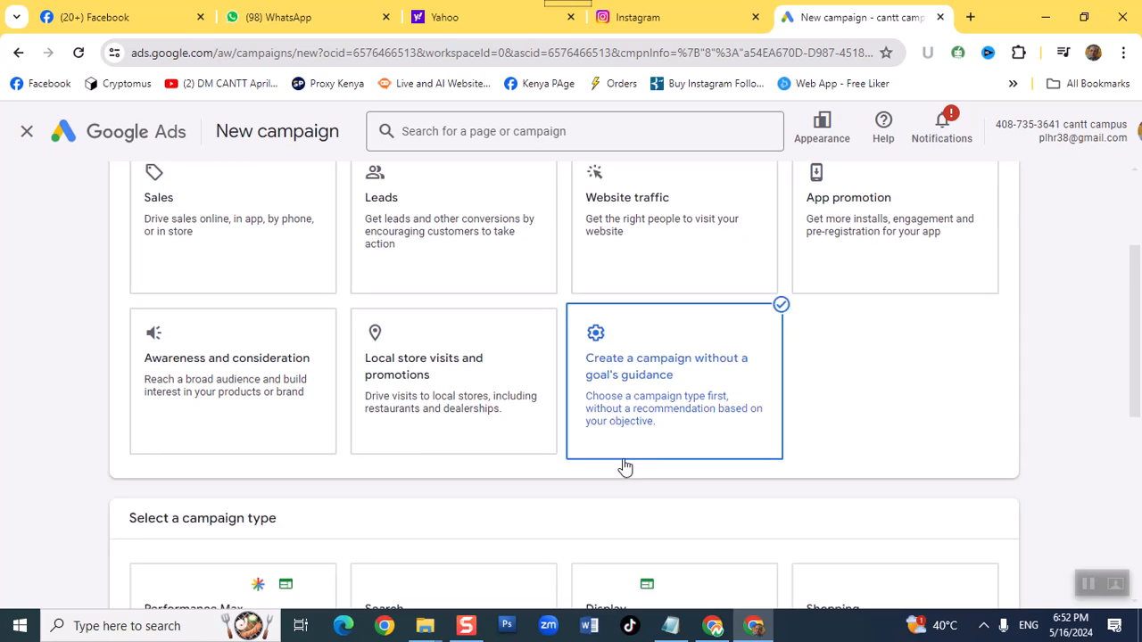
- Choose Search as the campaign type and continue with the account-default Contacts conversion goal
scroll(625, 466, "down", 2)
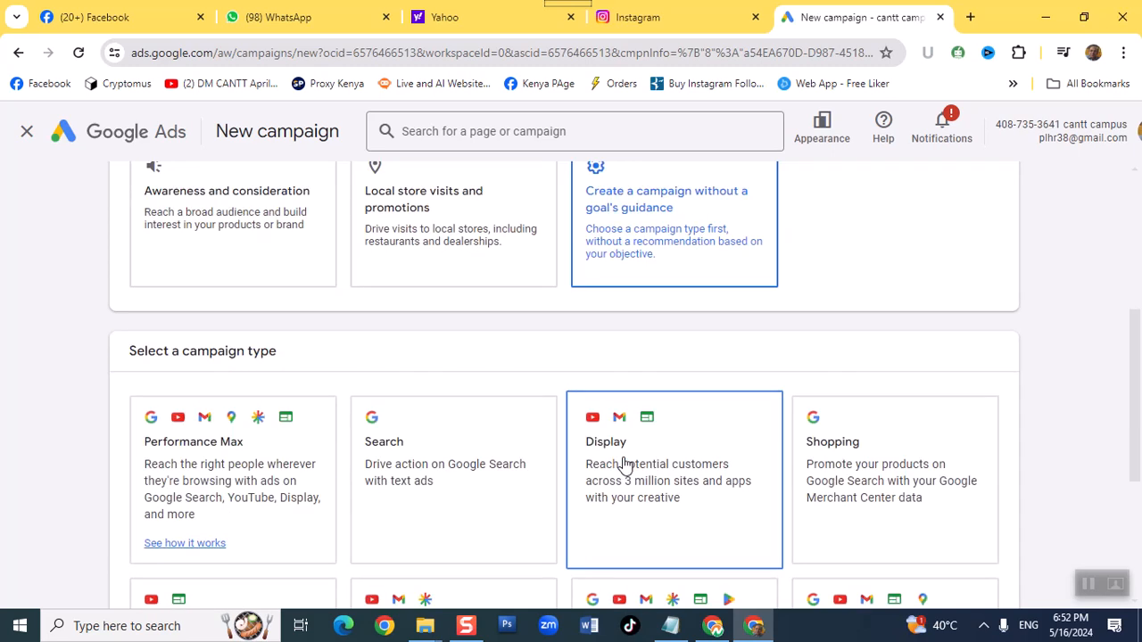
scroll(1076, 306, "down", 2)
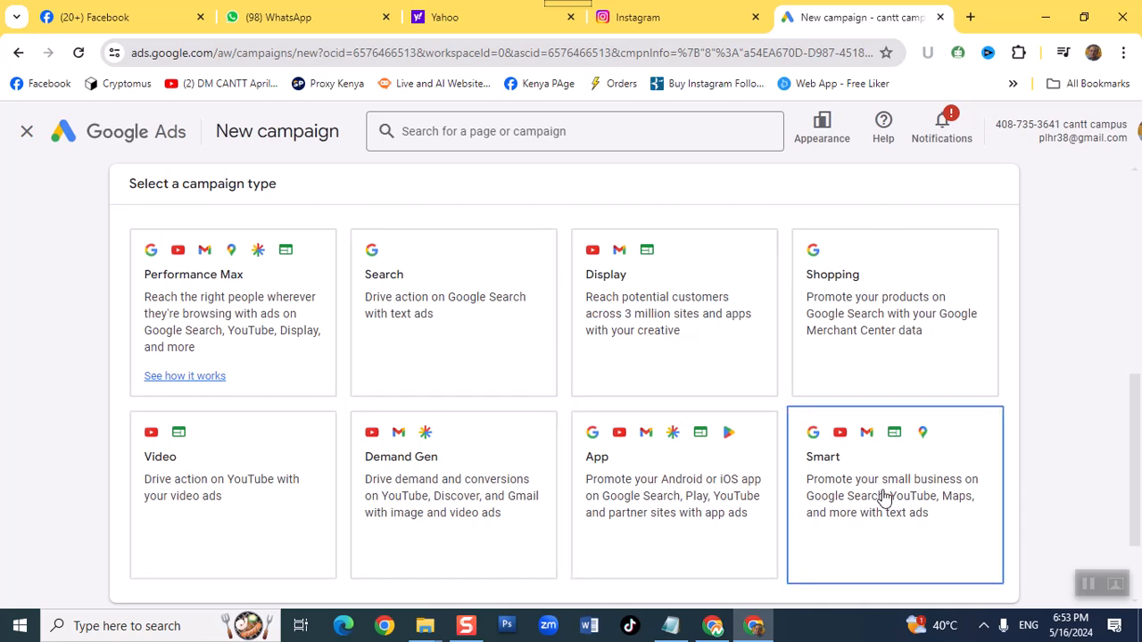
left_click(434, 316)
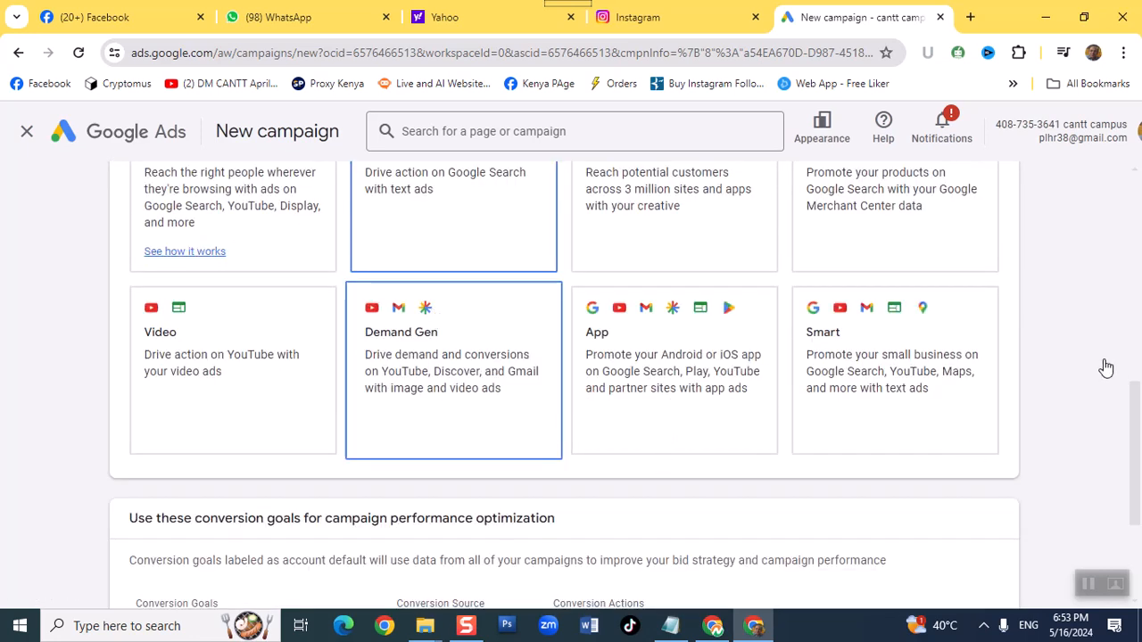
scroll(1107, 367, "up", 3)
scroll(1106, 368, "down", 5)
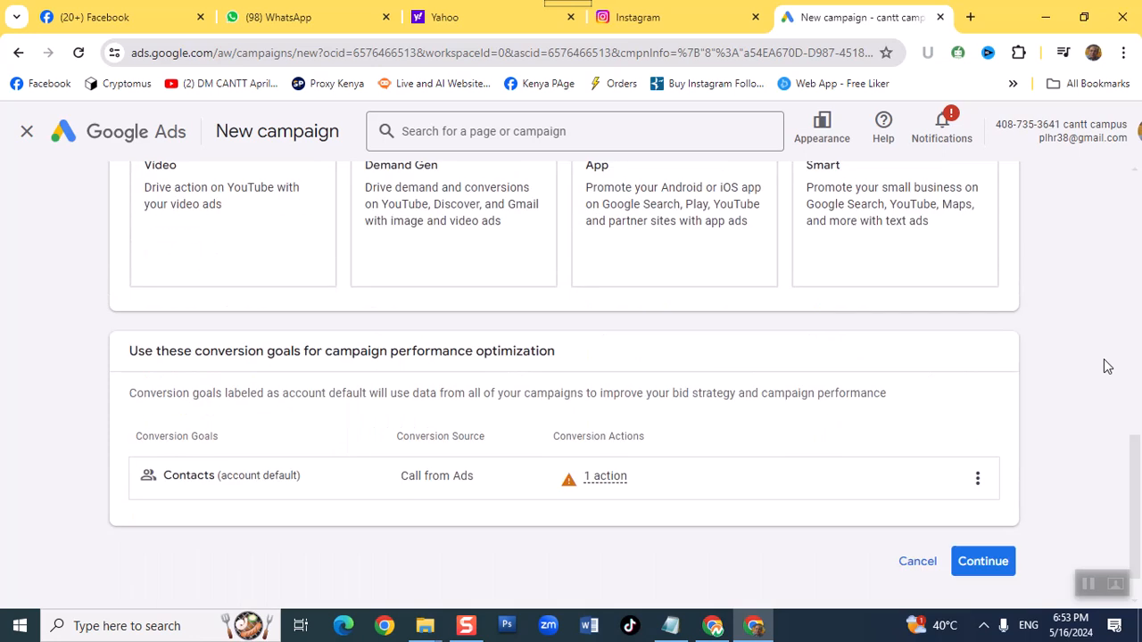
left_click(968, 563)
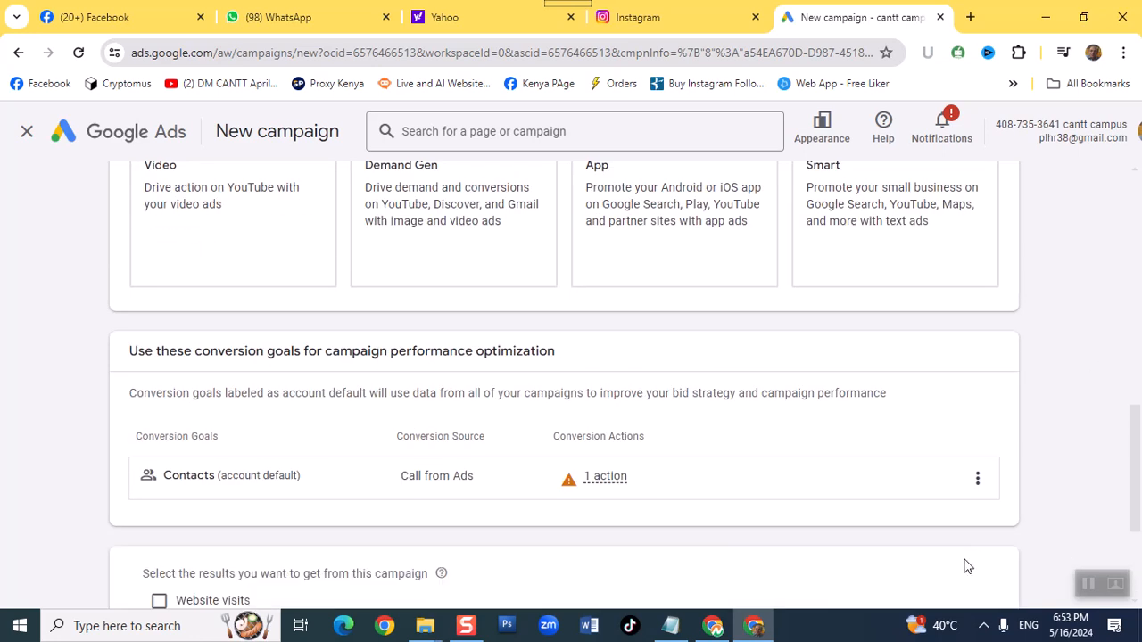
- Enable Website visits and Phone calls as the results wanted from the campaign
scroll(1038, 469, "down", 3)
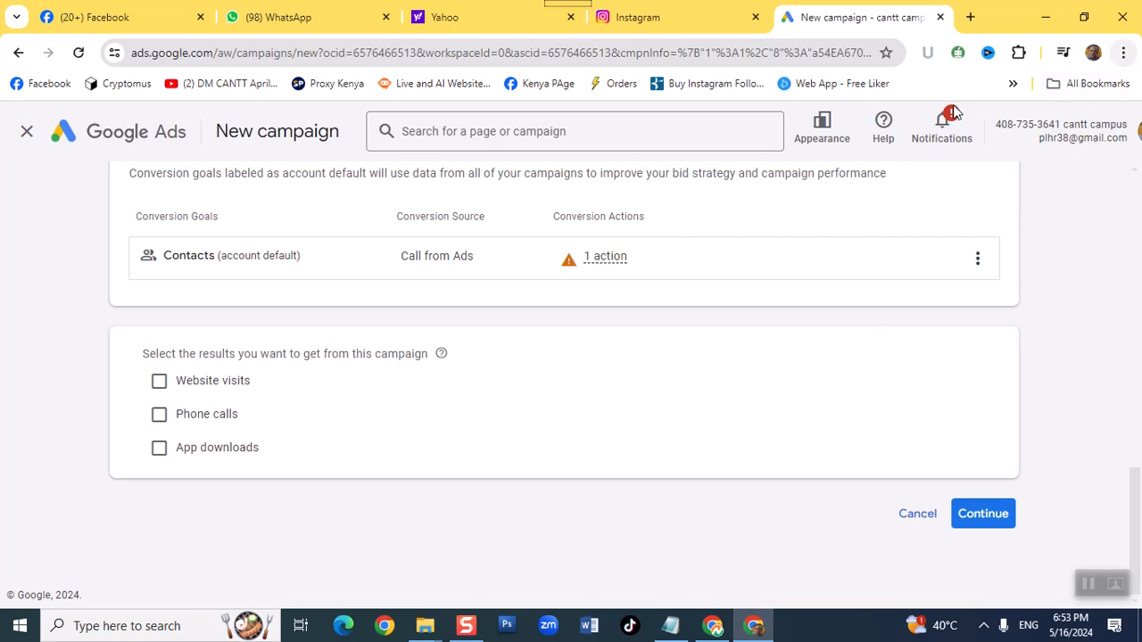
left_click(207, 391)
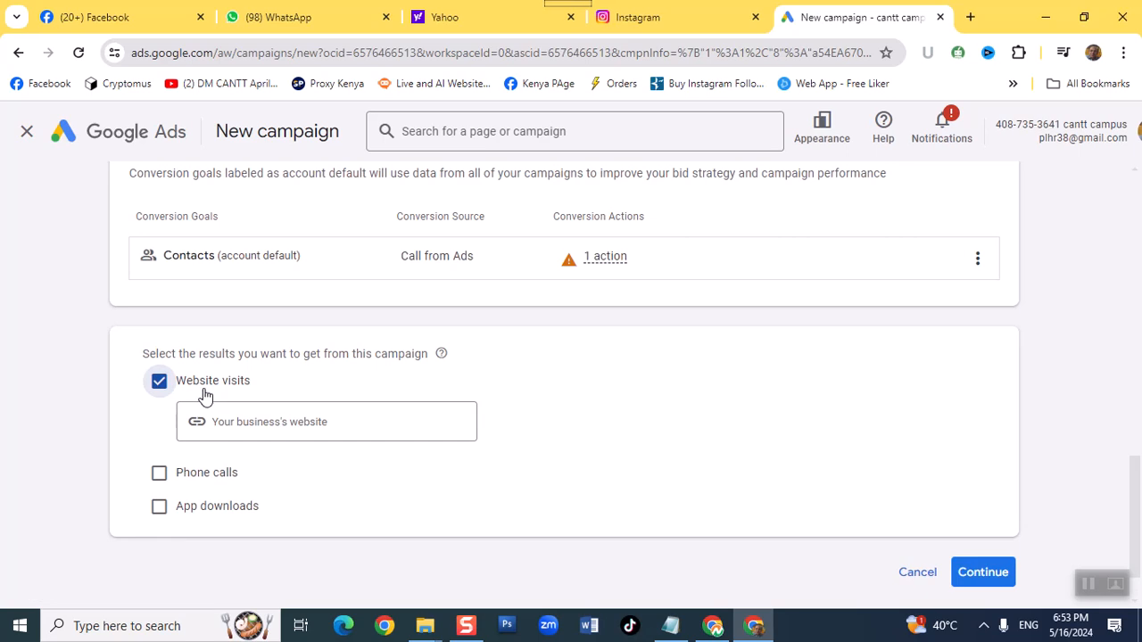
left_click(160, 474)
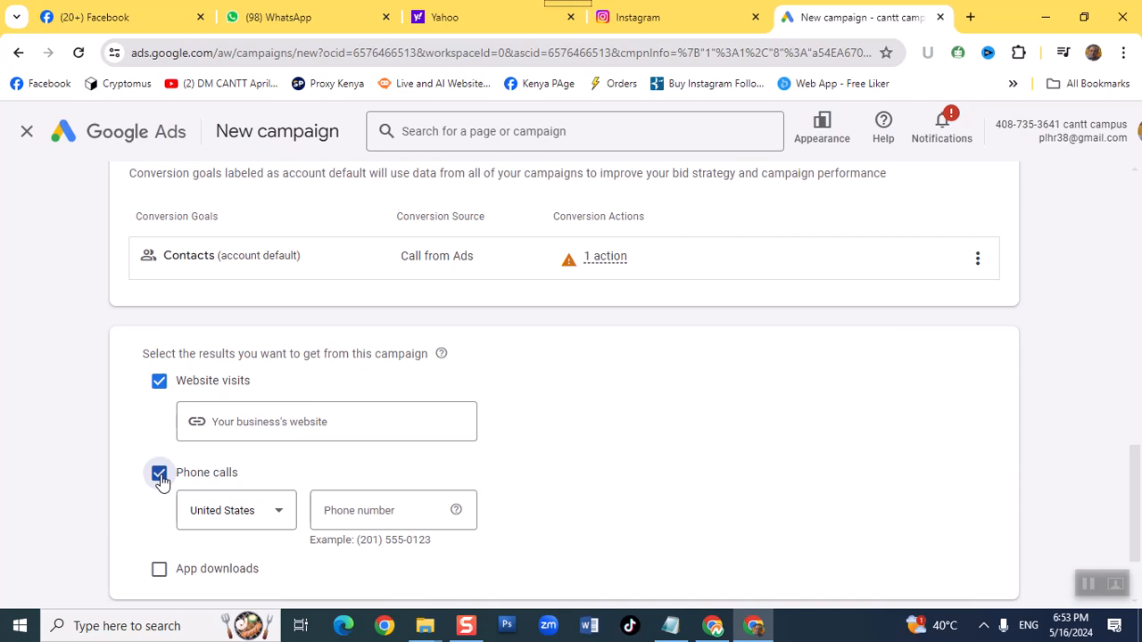
- Review the sofa carpet washing company's website and its sponsored ad in the Google results for carpet washing services
left_click(255, 430)
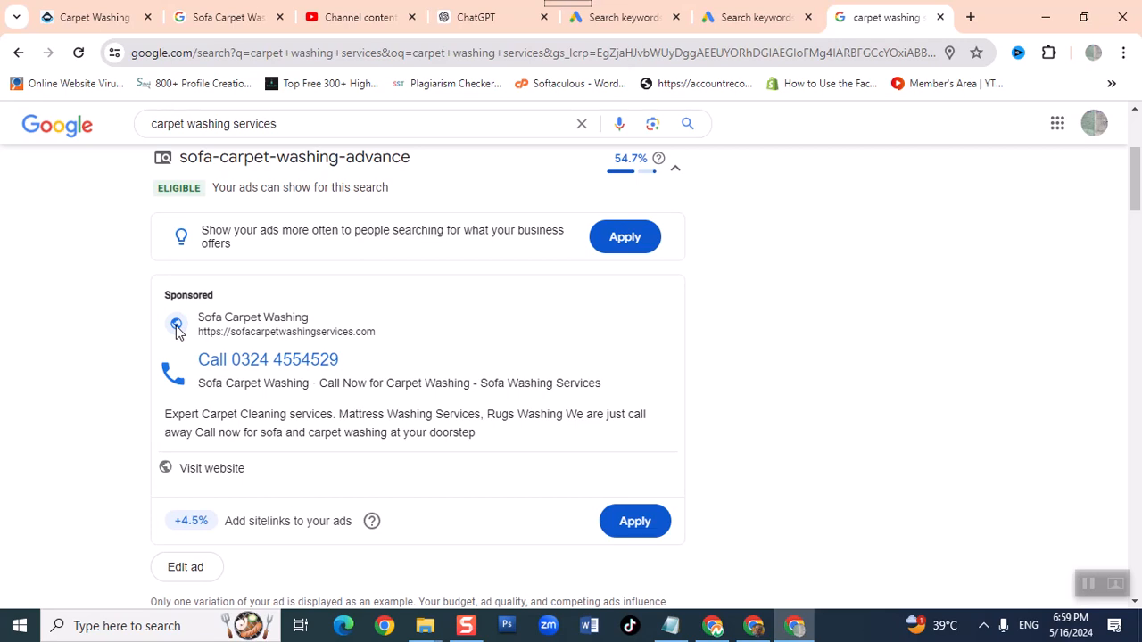
left_click(74, 21)
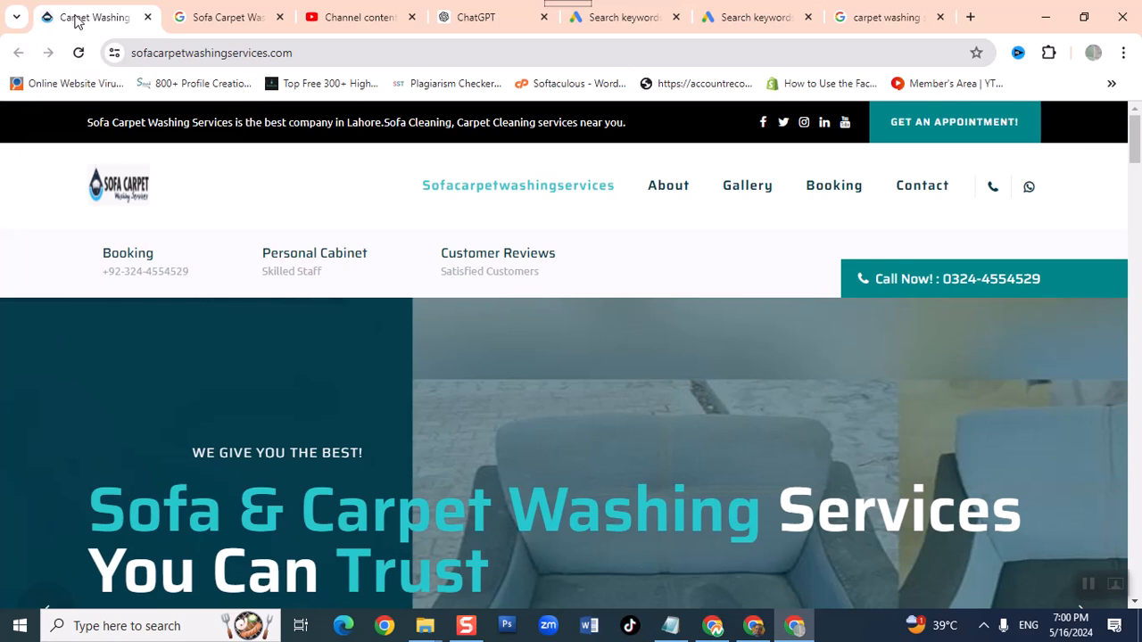
left_click(908, 11)
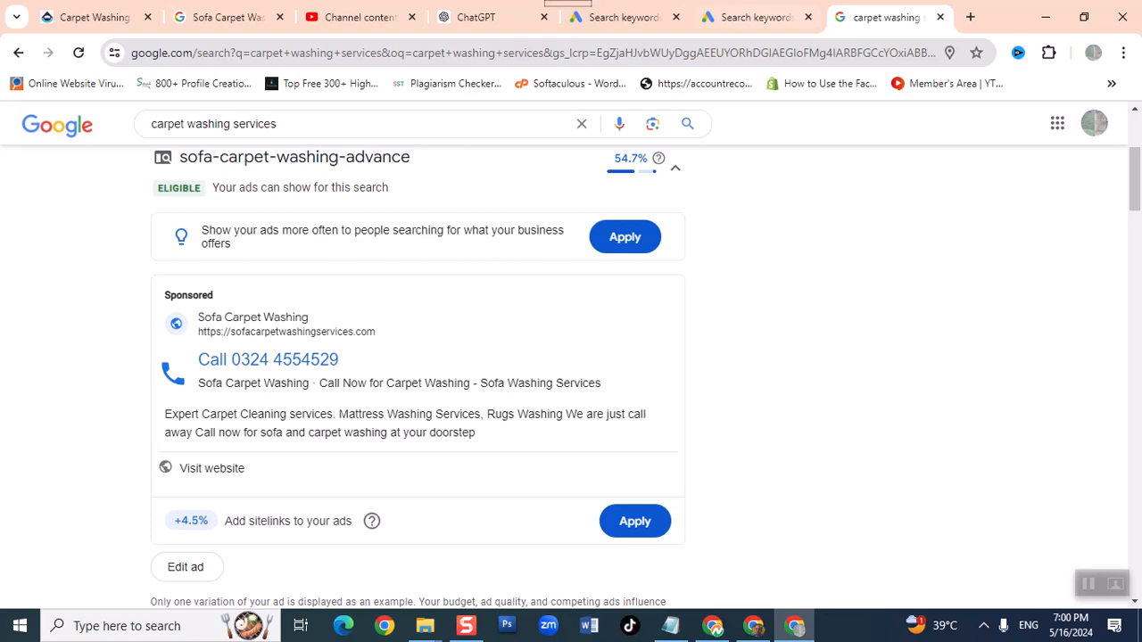
- Switch to the carpet washing account's Search keywords page in Google Ads and bring up the options for creating new items
left_click(744, 19)
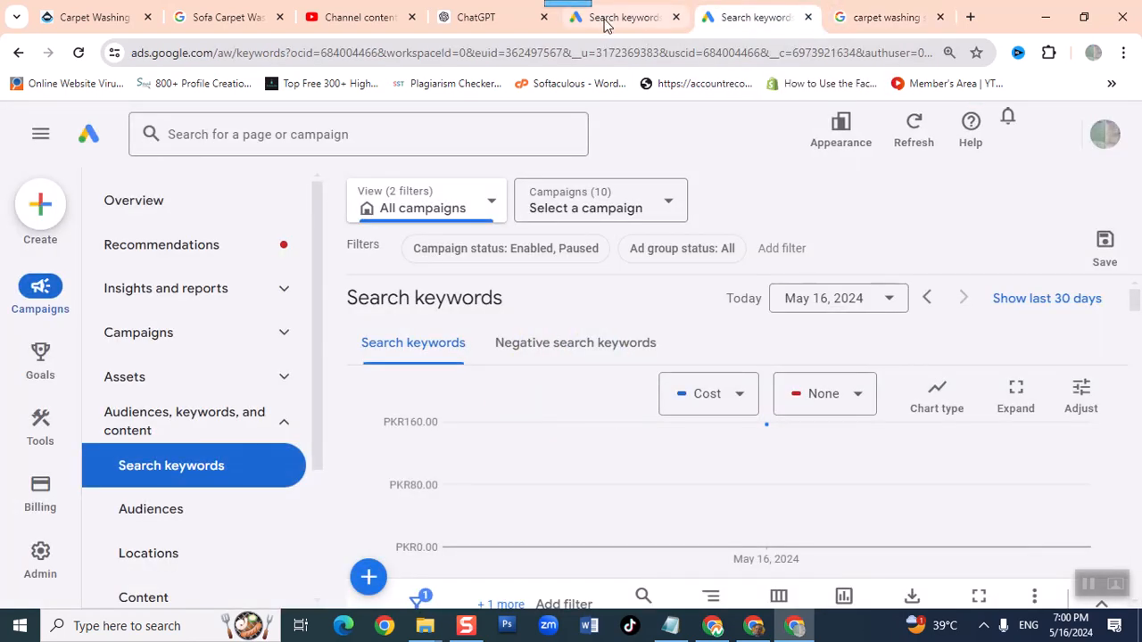
left_click(606, 21)
scroll(298, 464, "up", 2)
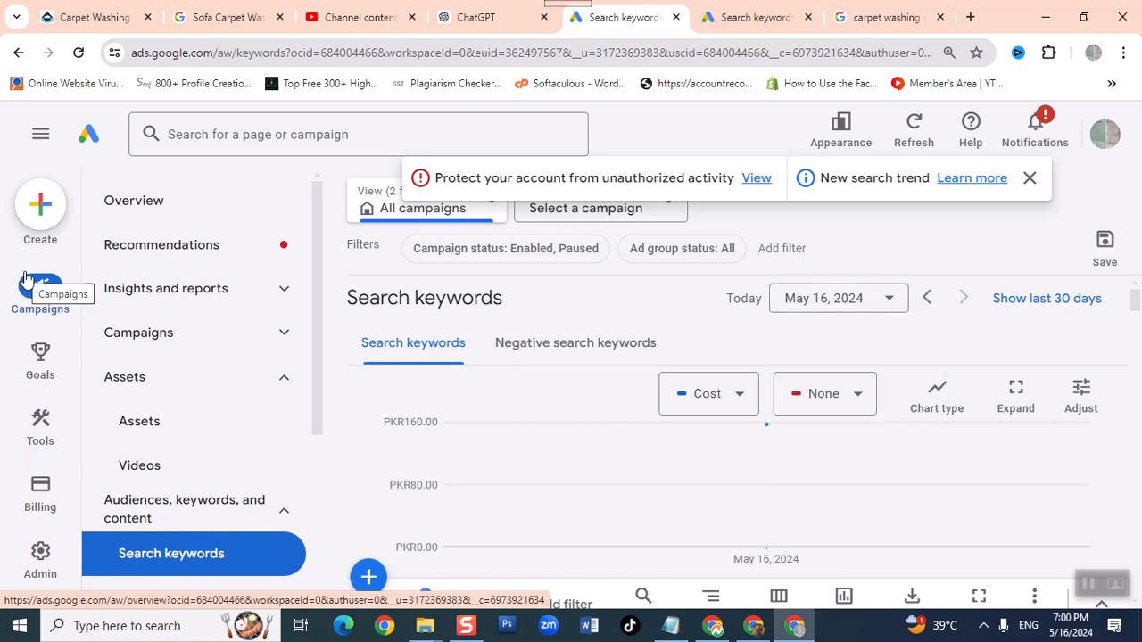
left_click(33, 210)
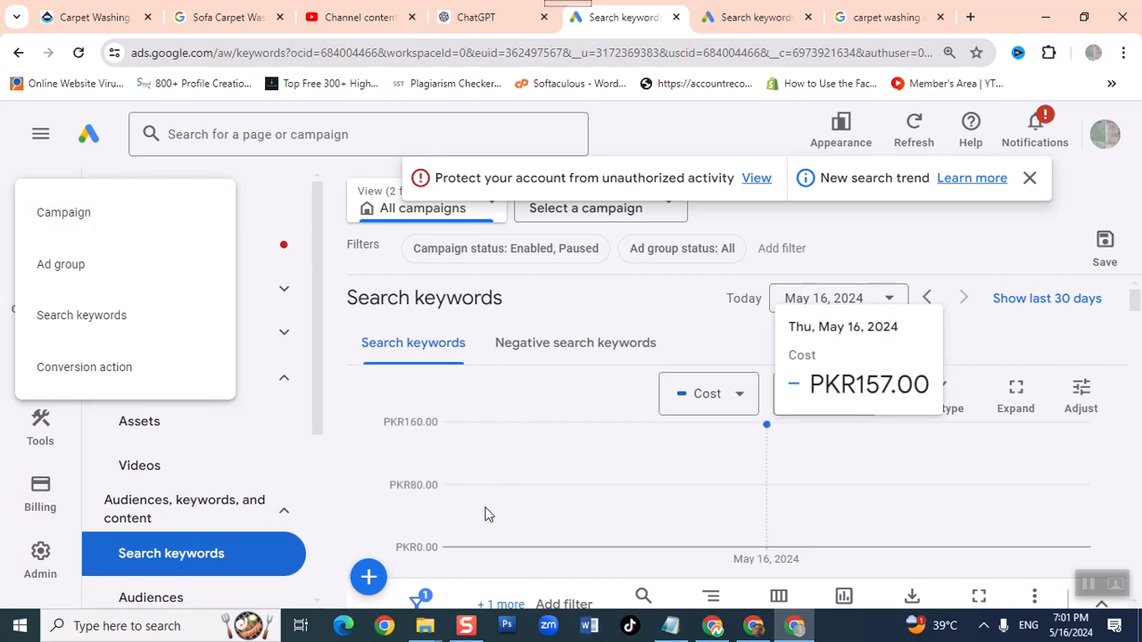
- Switch to Notepad and replace all the text of the open note with "campaign"
left_click(673, 627)
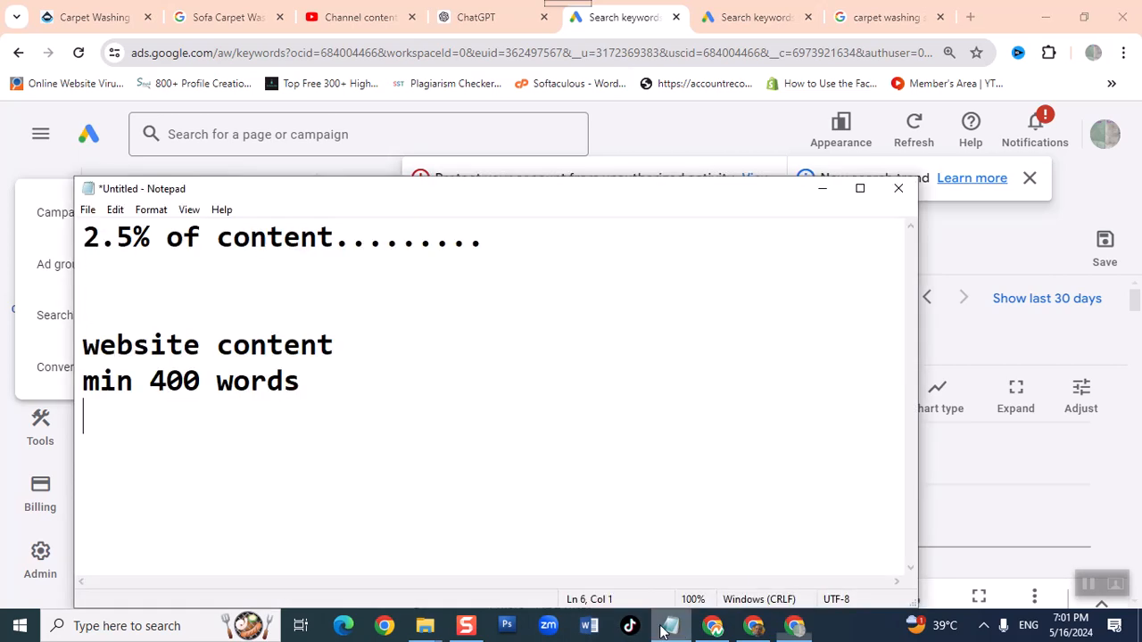
key("ctrl+a")
type("cp")
key("BackSpace")
type("ampaign")
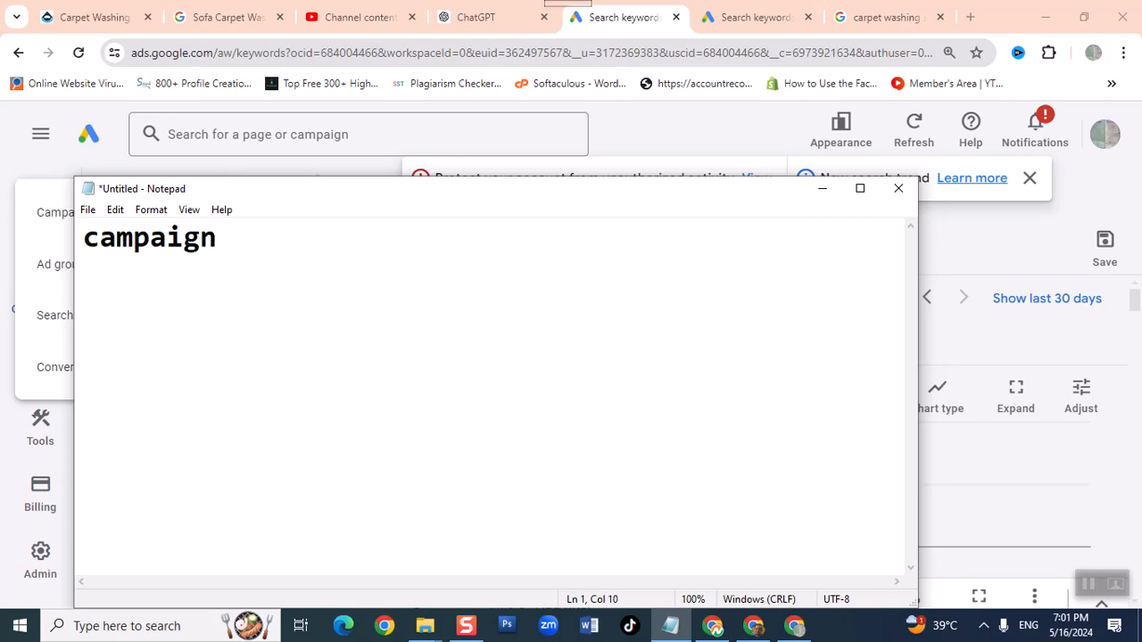
- Add the heading "google ad" above "campaign", separate them with a blank line and indent "campaign"
key("Left")
key("Left")
key("Left")
key("Left")
key("Left")
key("Left")
key("Left")
key("Left")
key("Left")
key("Return")
key("Up")
type("google ")
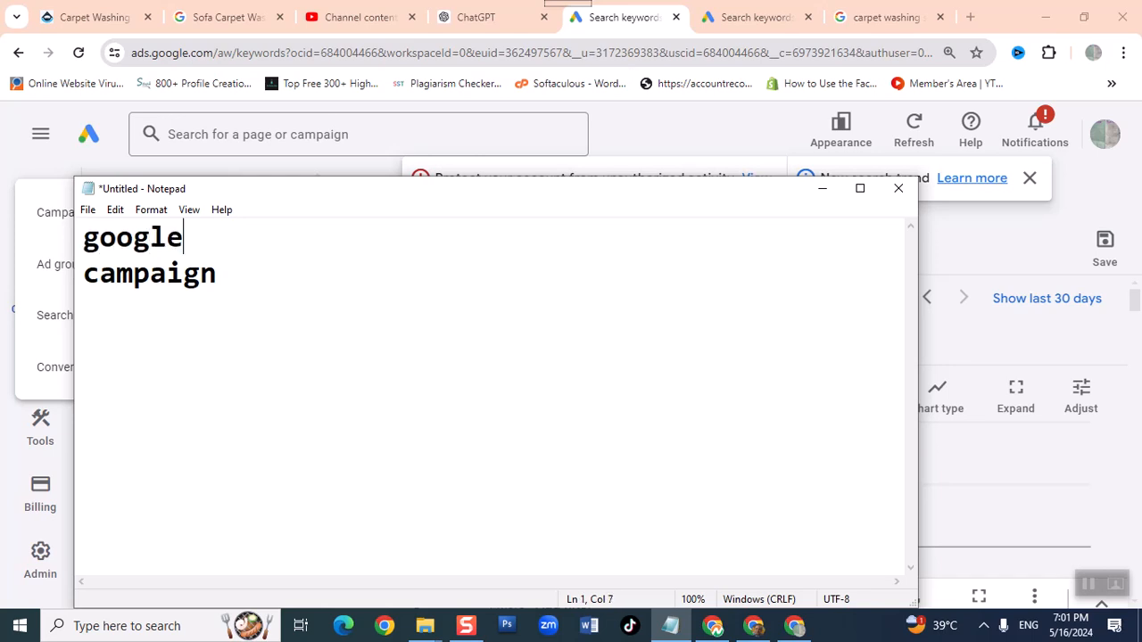
type("ad")
key("Return")
key("Down")
key("Tab")
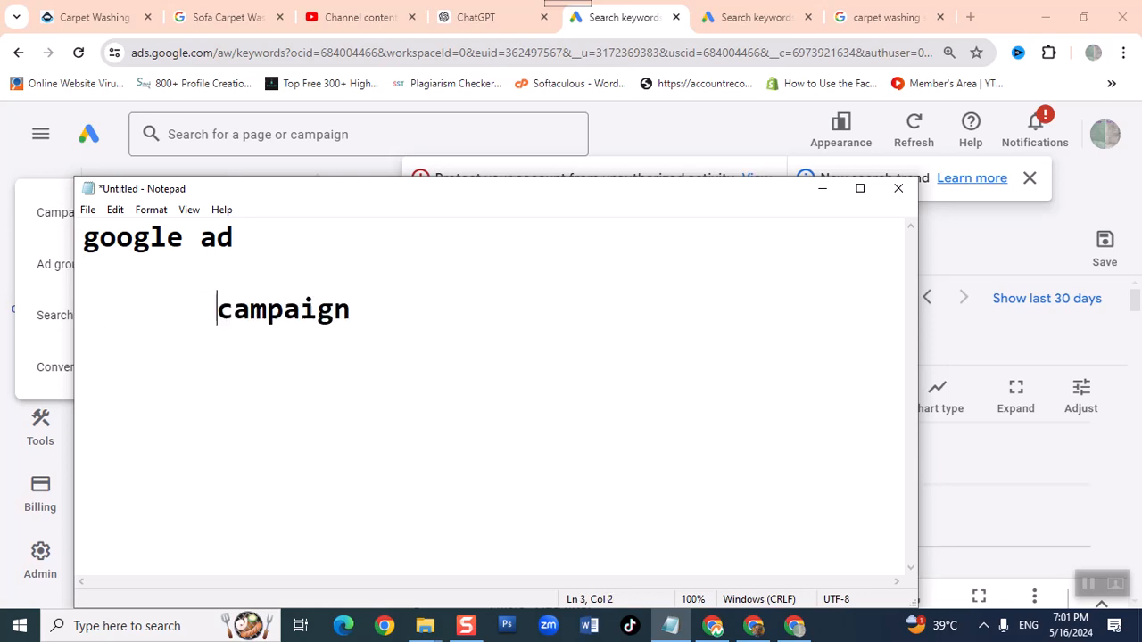
- Add the indented lines "ad group" and "ad" beneath "campaign" in the note
key("Right")
key("Right")
key("Right")
key("Right")
key("Right")
key("Right")
key("Right")
key("Right")
key("Right")
key("BackSpace")
type("ad g")
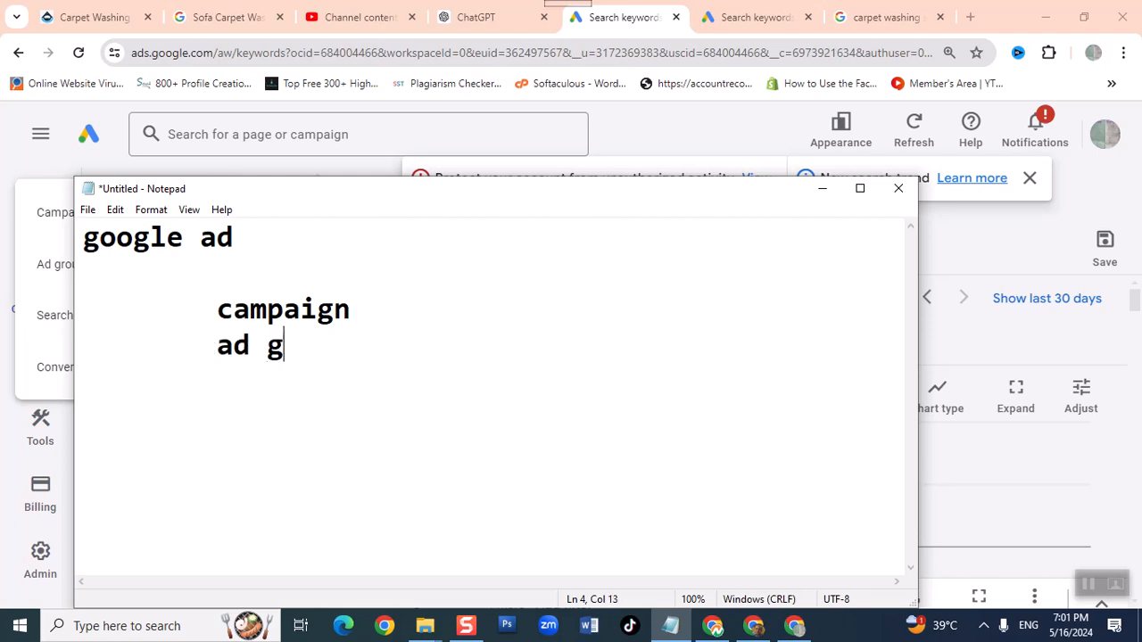
type("oup")
key("Return")
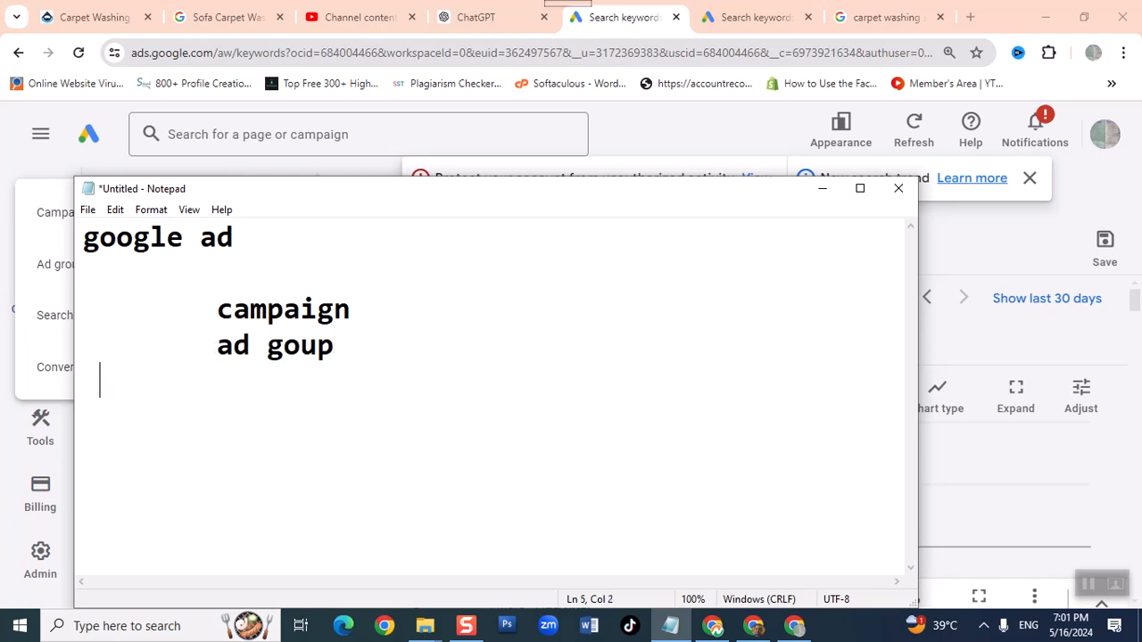
key("Up")
key("Right")
key("Right")
key("Right")
key("Right")
key("Right")
key("Right")
type("r")
key("Down")
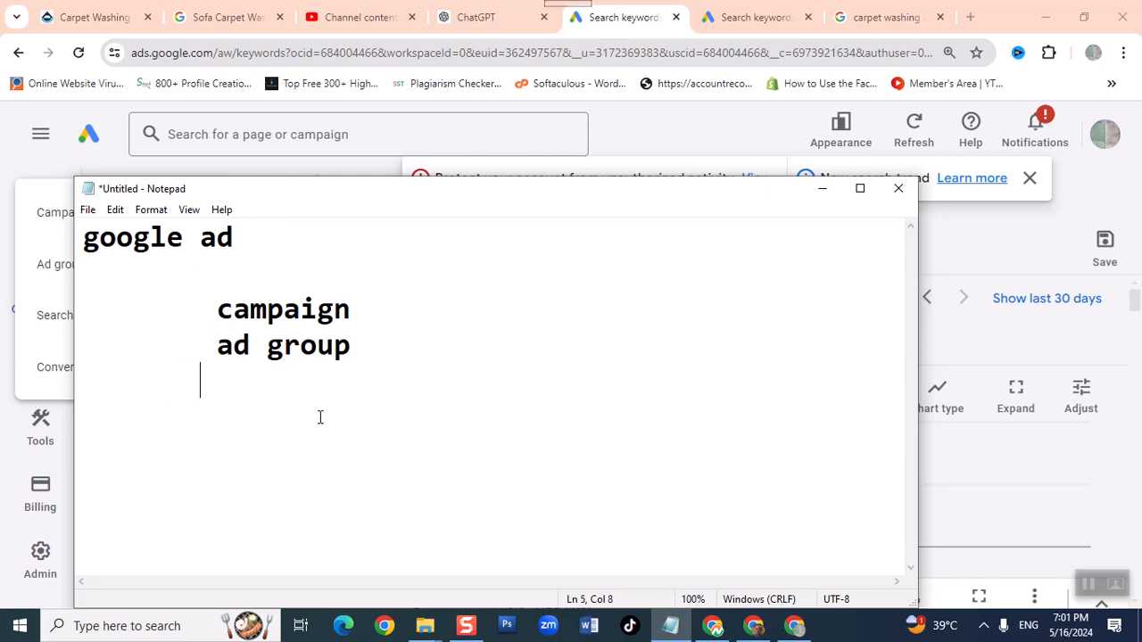
type("ad")
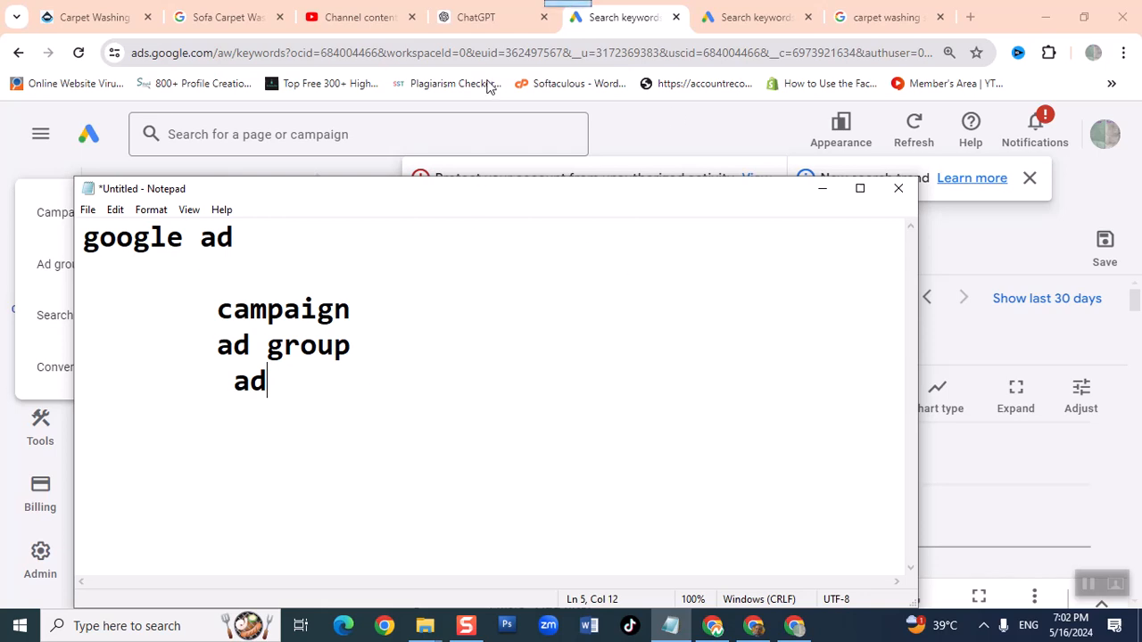
- Return to Google Ads and start a new campaign with the objective "Create a campaign without a goal's guidance"
left_click(605, 23)
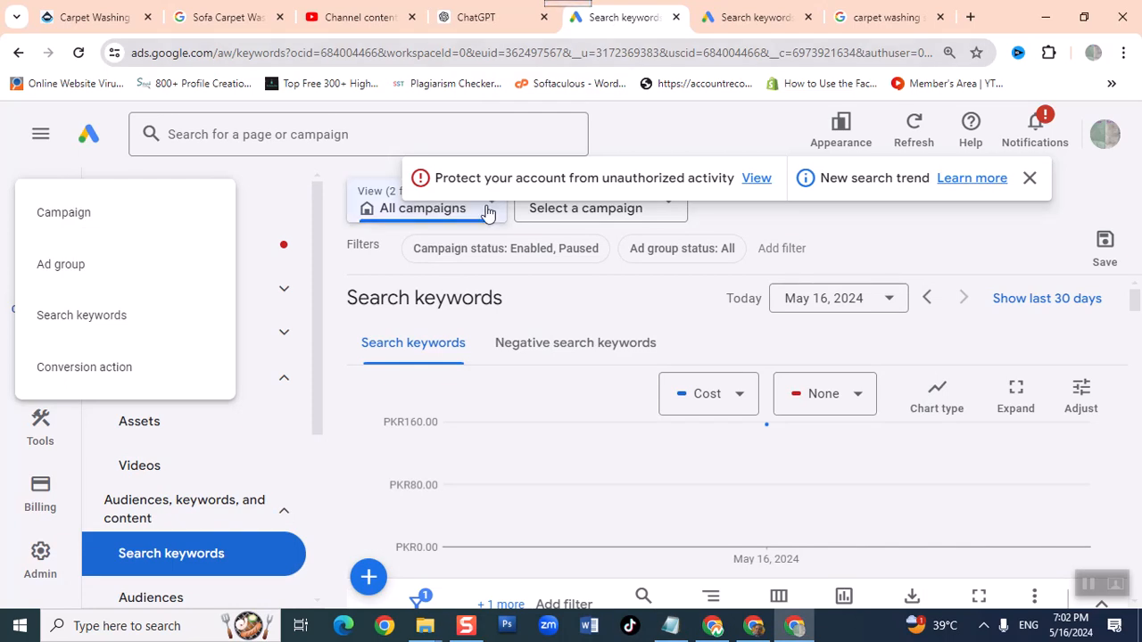
left_click(112, 226)
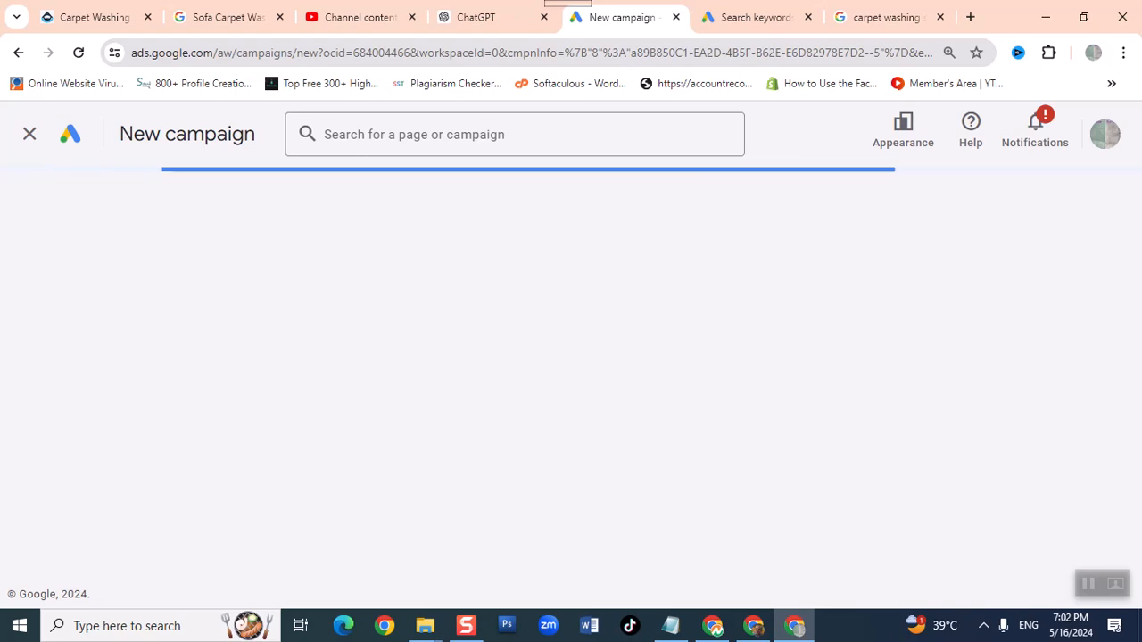
scroll(337, 594, "down", 1)
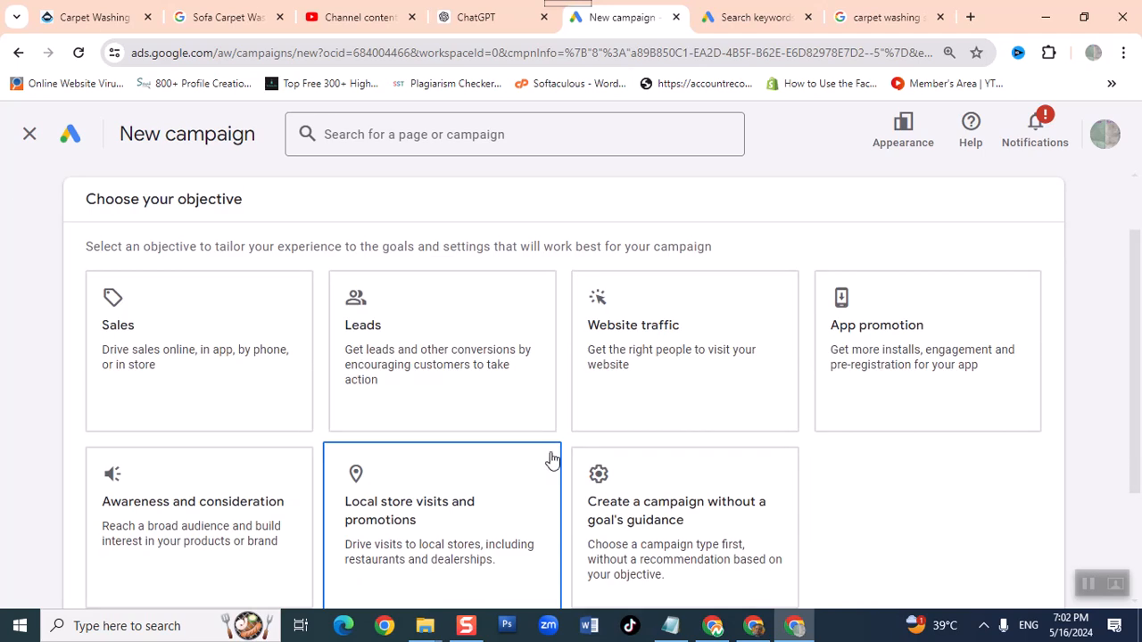
left_click(688, 426)
scroll(692, 425, "down", 1)
left_click(693, 426)
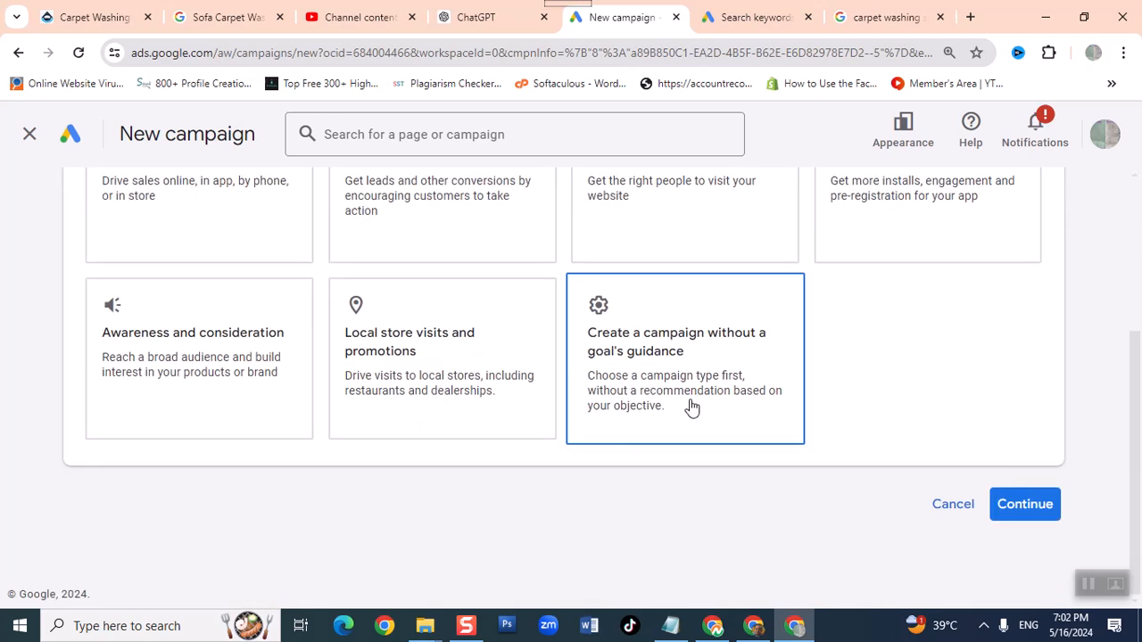
- Choose Search as the campaign type and continue with the account-default Phone call leads and Purchases conversion goals
scroll(693, 405, "down", 2)
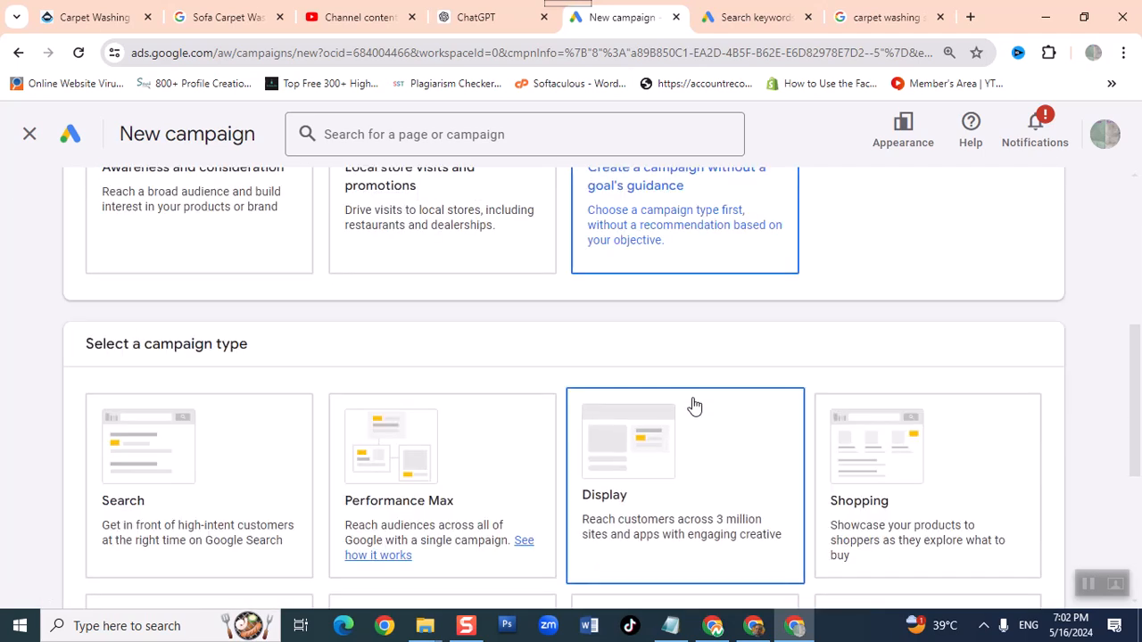
left_click(116, 502)
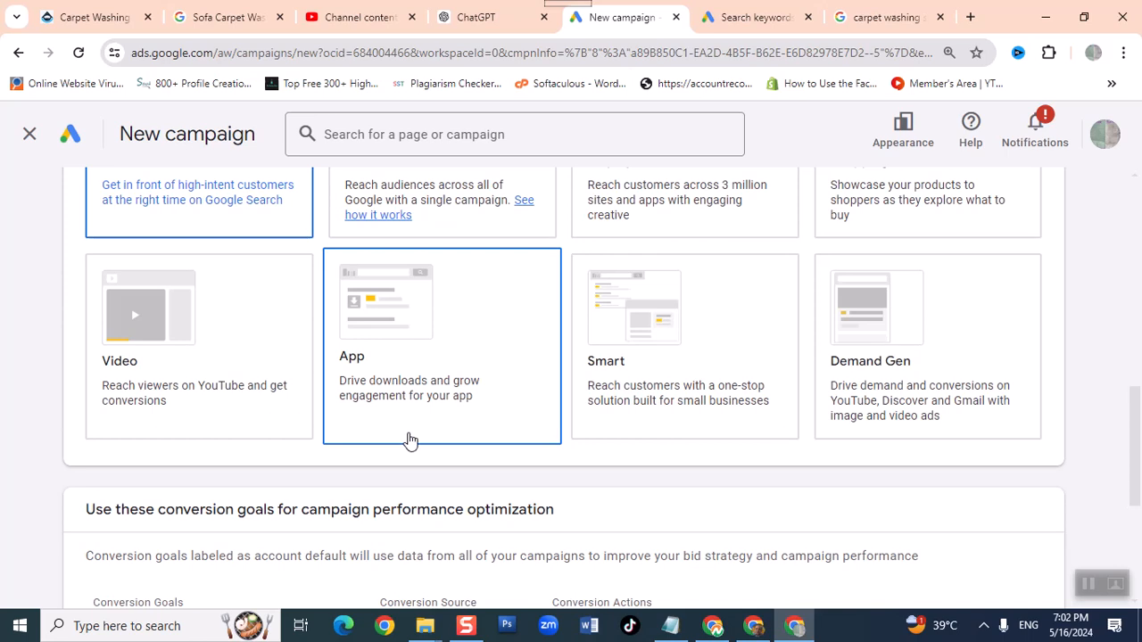
scroll(409, 439, "up", 4)
scroll(409, 439, "down", 7)
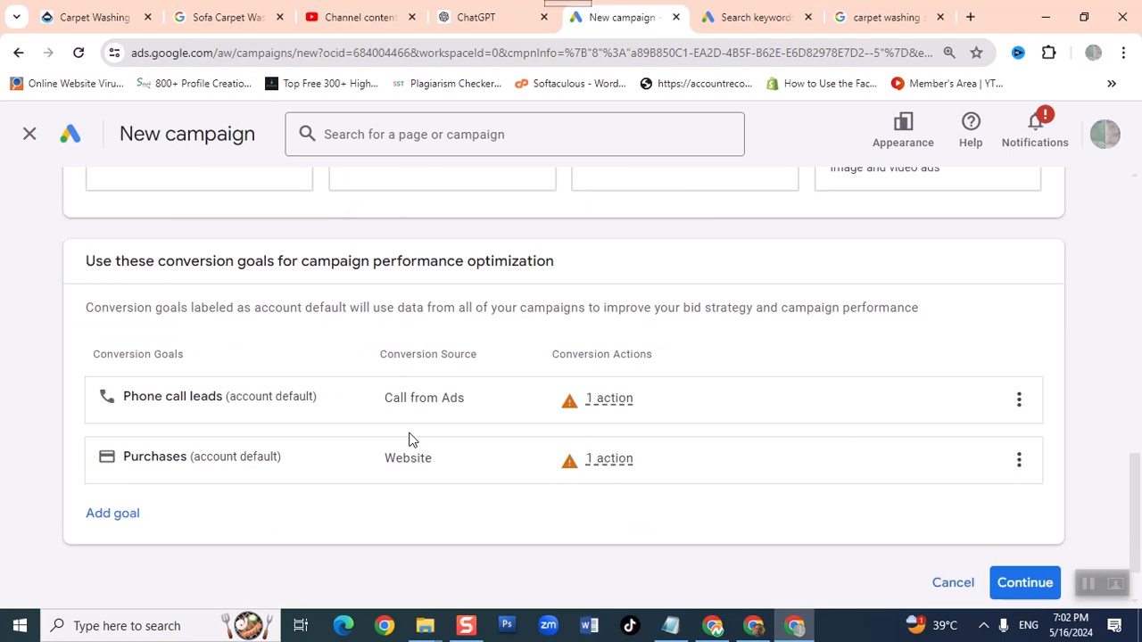
left_click(1031, 583)
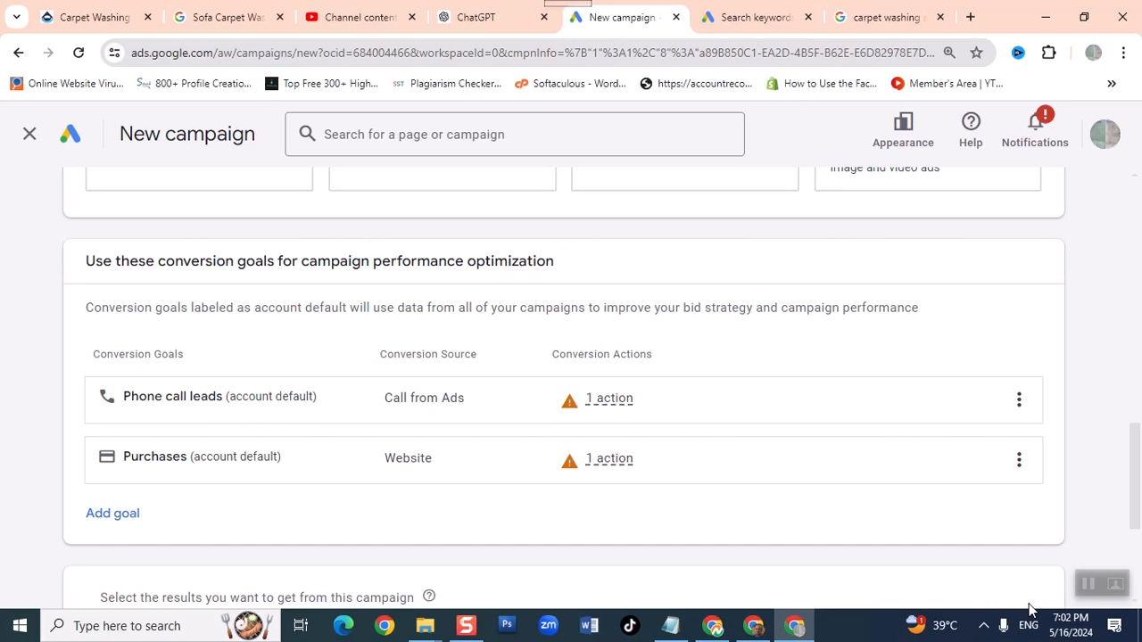
- Enable Website visits as a result wanted from the campaign
mouse_move(688, 459)
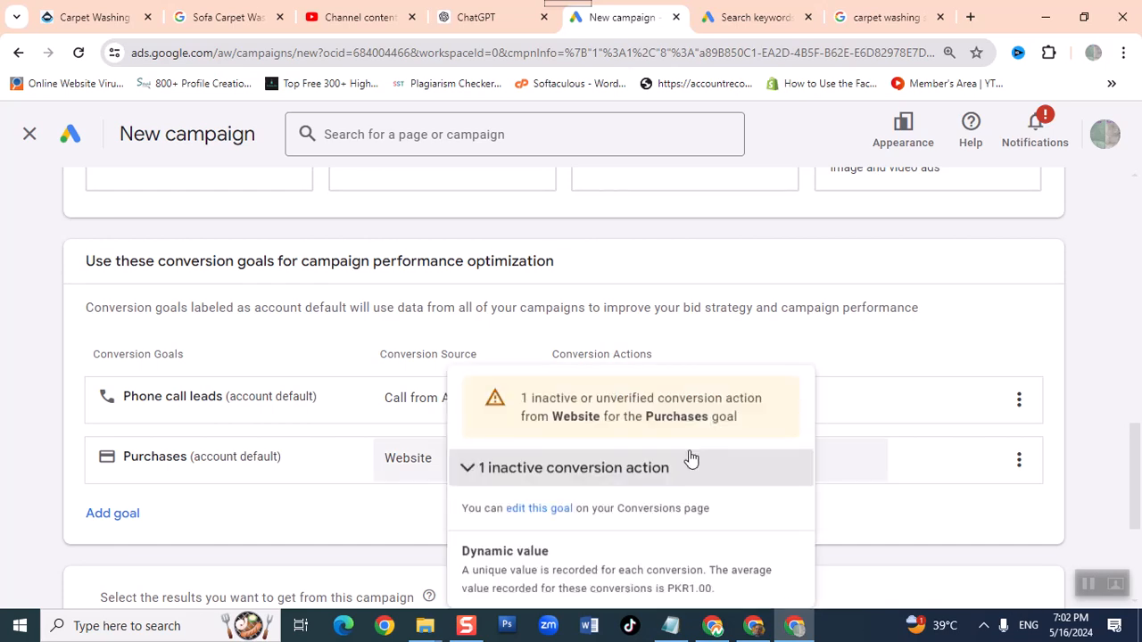
scroll(836, 413, "down", 2)
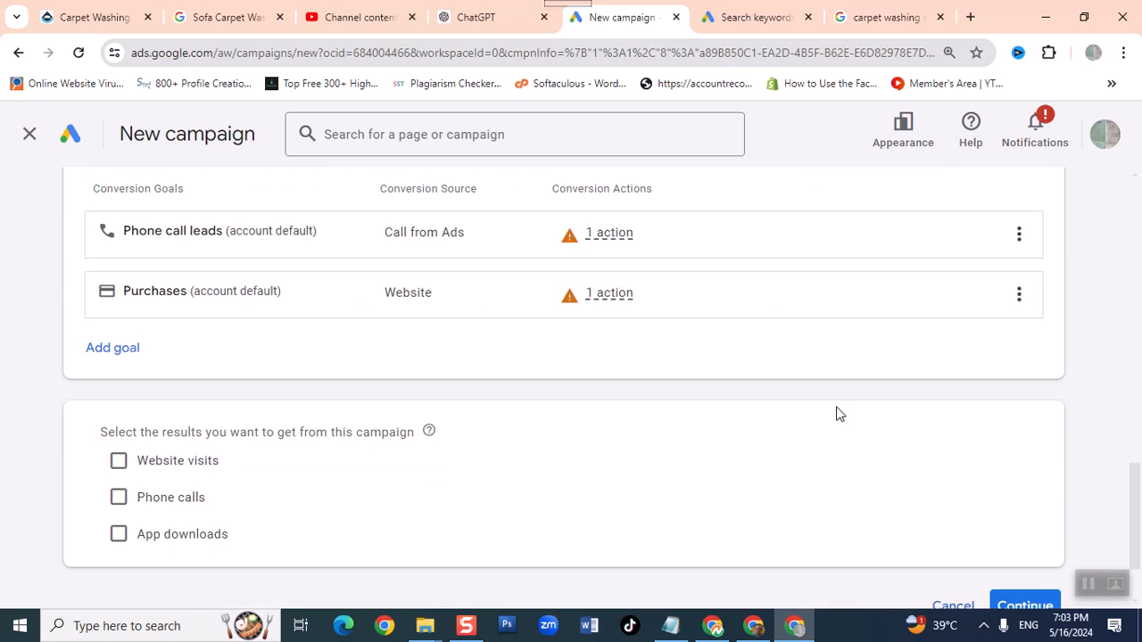
scroll(836, 413, "down", 1)
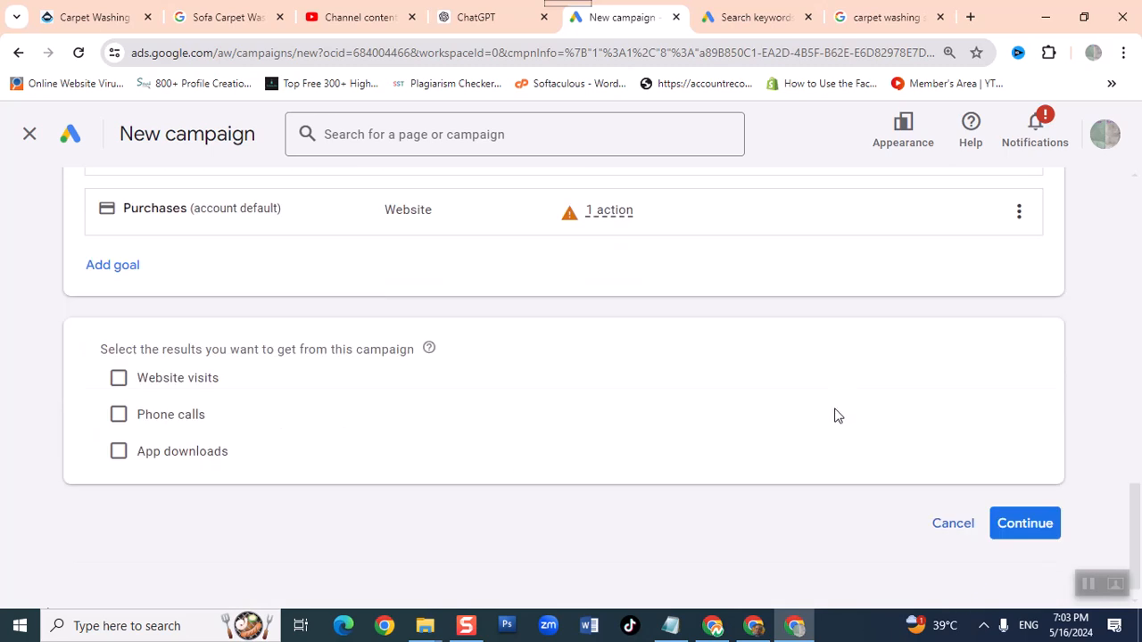
left_click(149, 391)
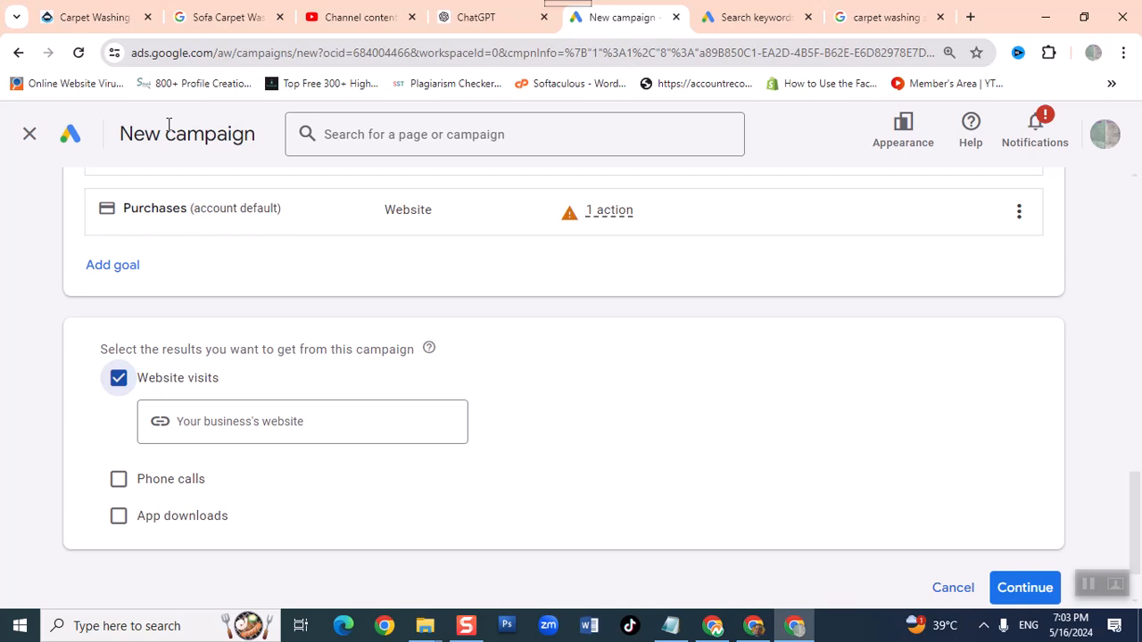
left_click(46, 18)
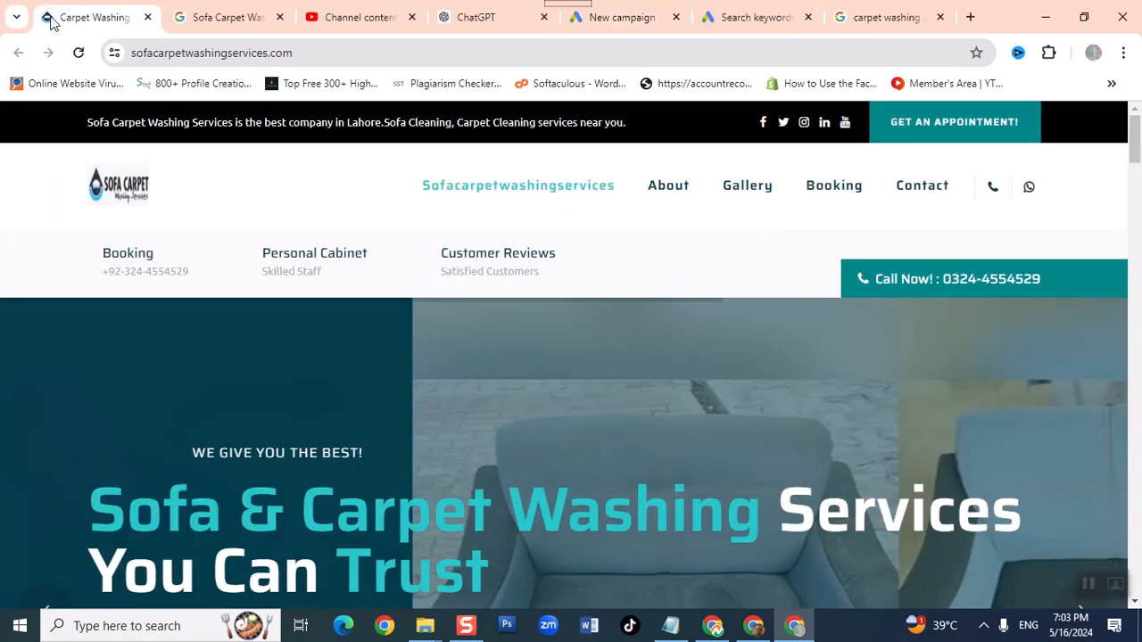
left_click(162, 55)
key("ctrl+c")
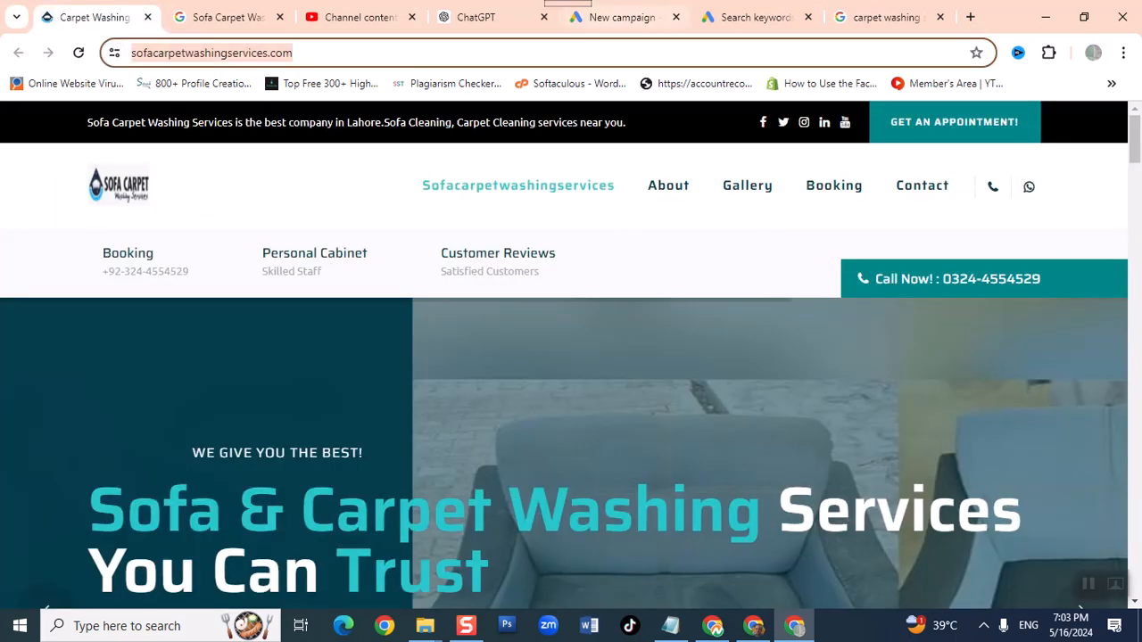
left_click(850, 16)
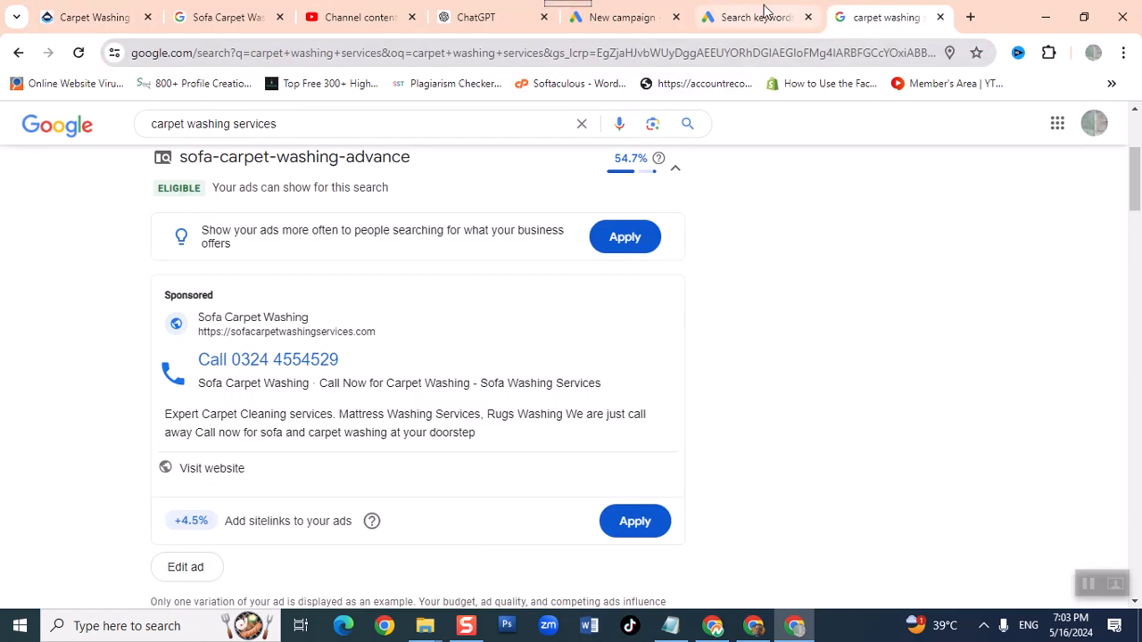
left_click(603, 17)
left_click(332, 423)
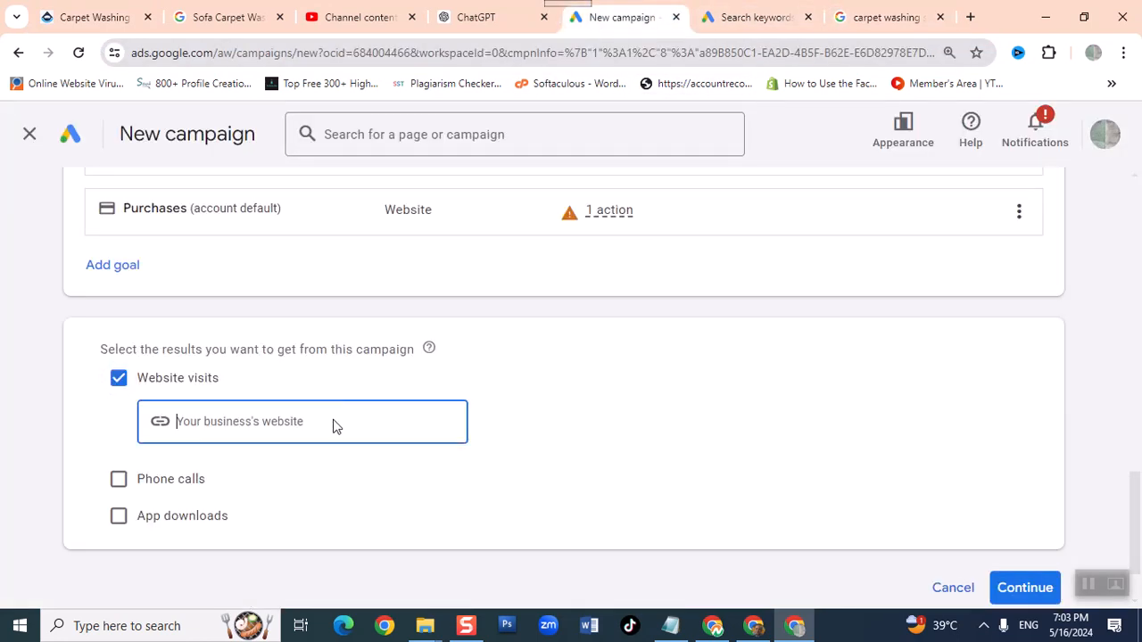
key("ctrl+v")
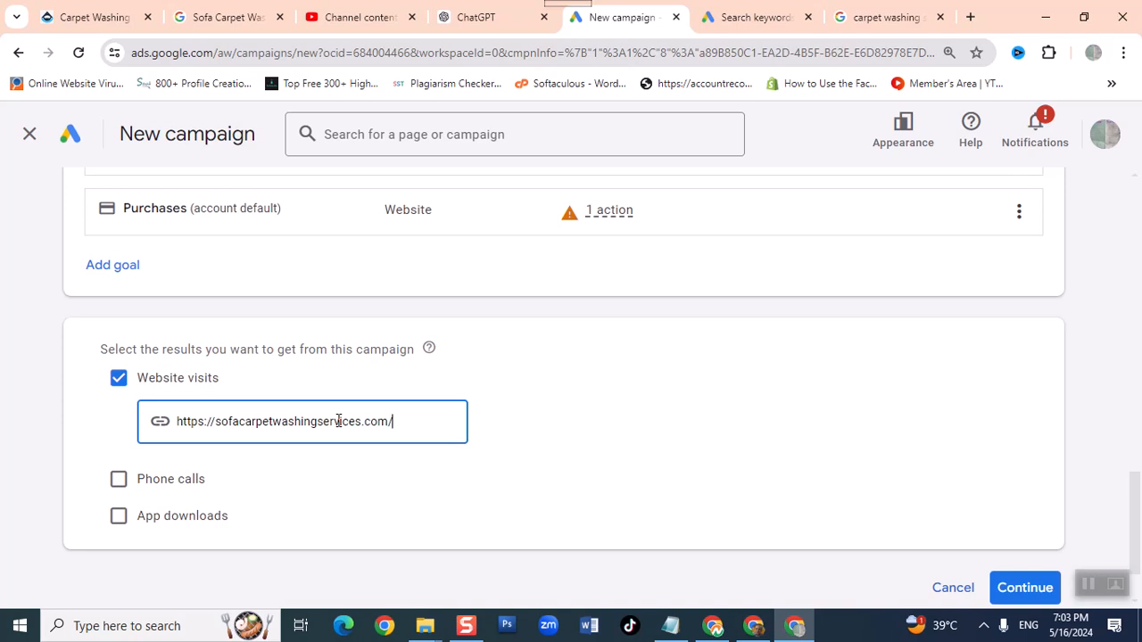
- Enable Phone calls as a wanted result and copy the booking phone number without its country code from the sofa carpet washing website
left_click(120, 480)
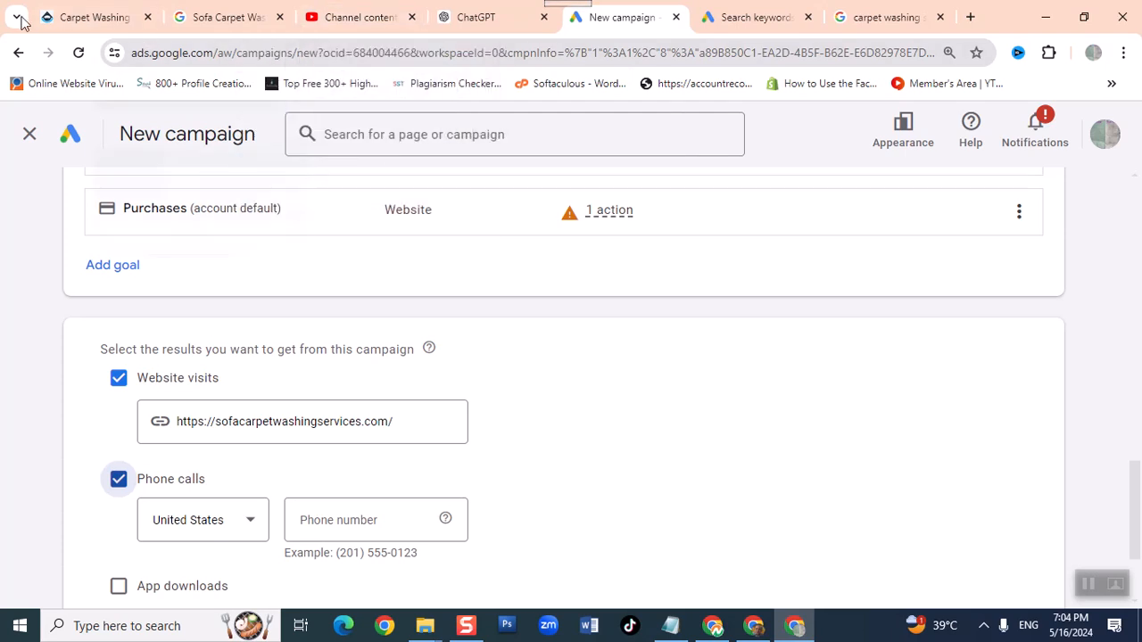
left_click(859, 18)
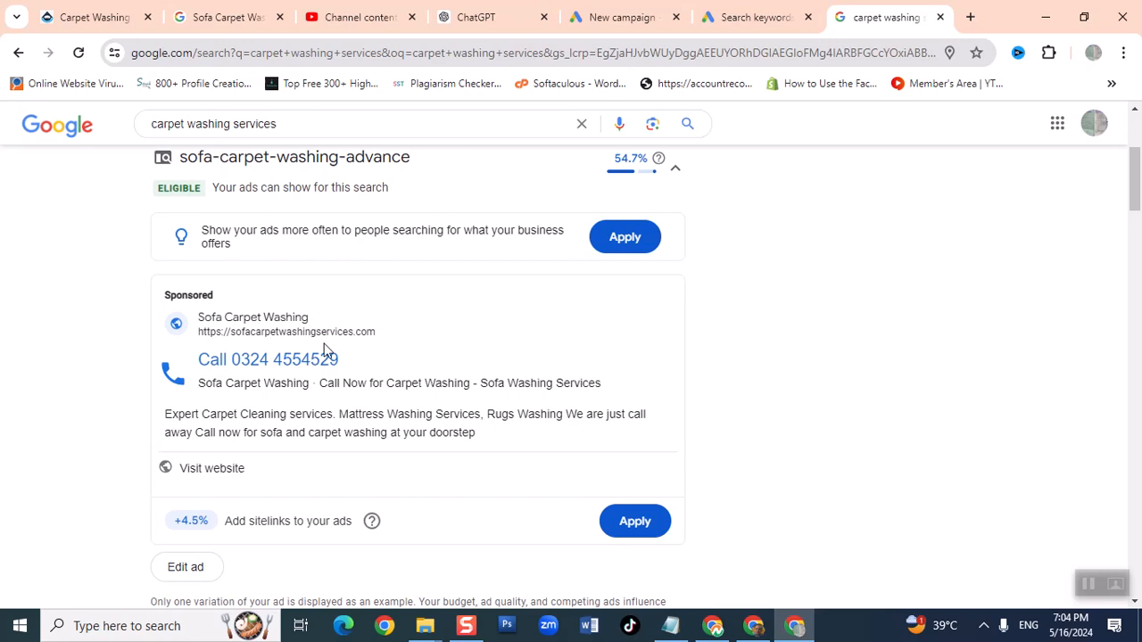
scroll(945, 296, "up", 1)
scroll(944, 297, "up", 3)
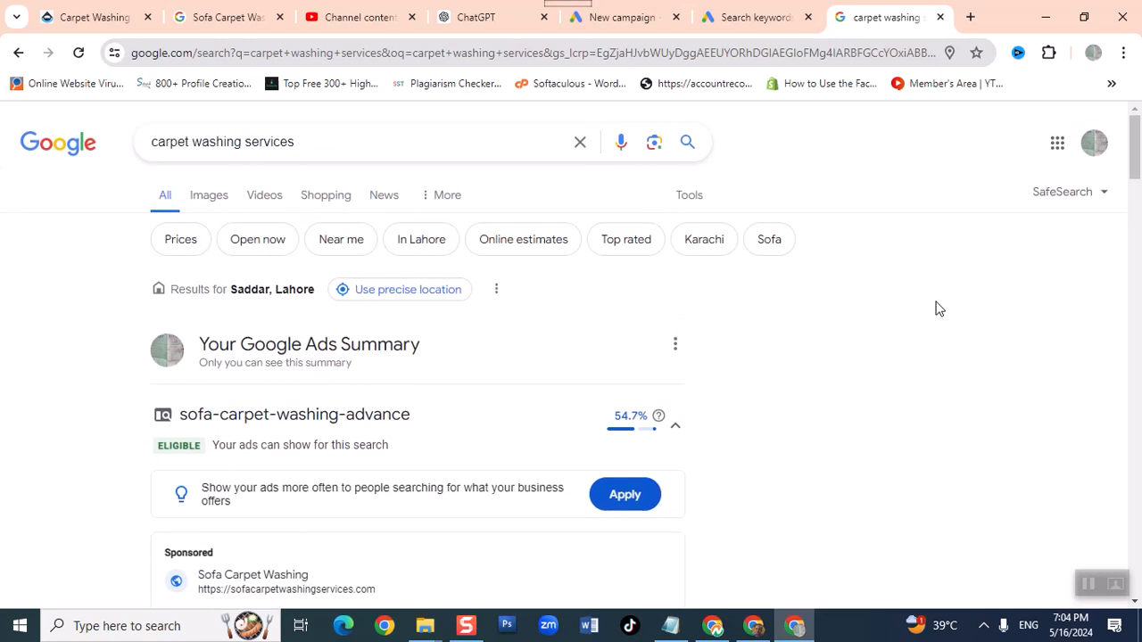
left_click(99, 17)
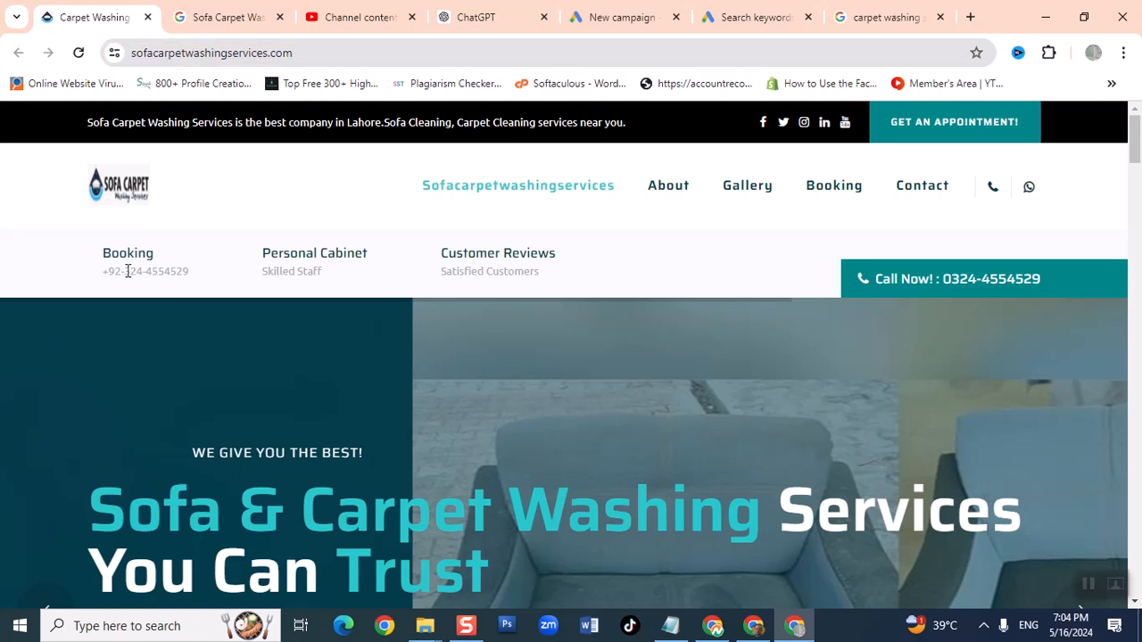
left_click_drag(125, 272, 194, 278)
key("ctrl+c")
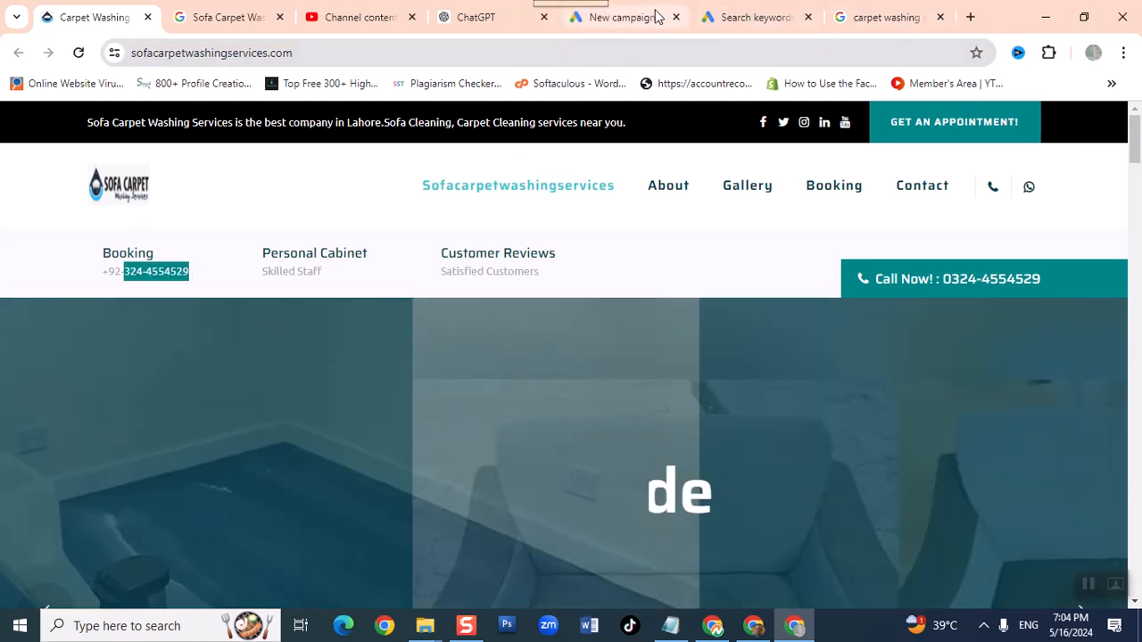
- Return to the new campaign, enter the business's phone number without its hyphen, and set the phone country to Pakistan
left_click(647, 16)
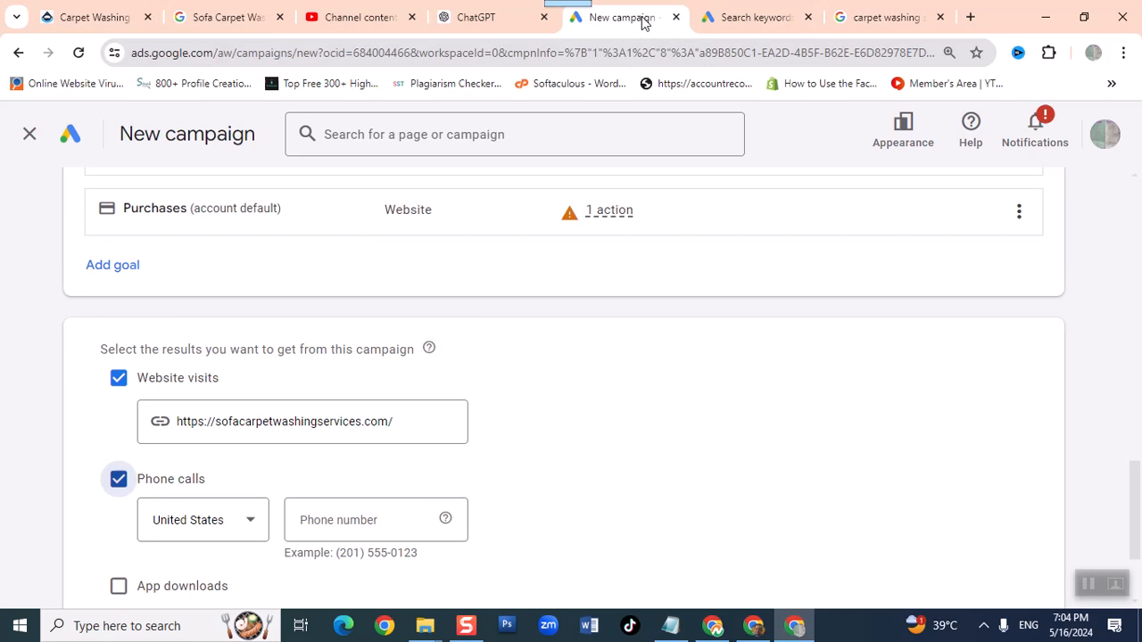
left_click(309, 519)
key("ctrl+v")
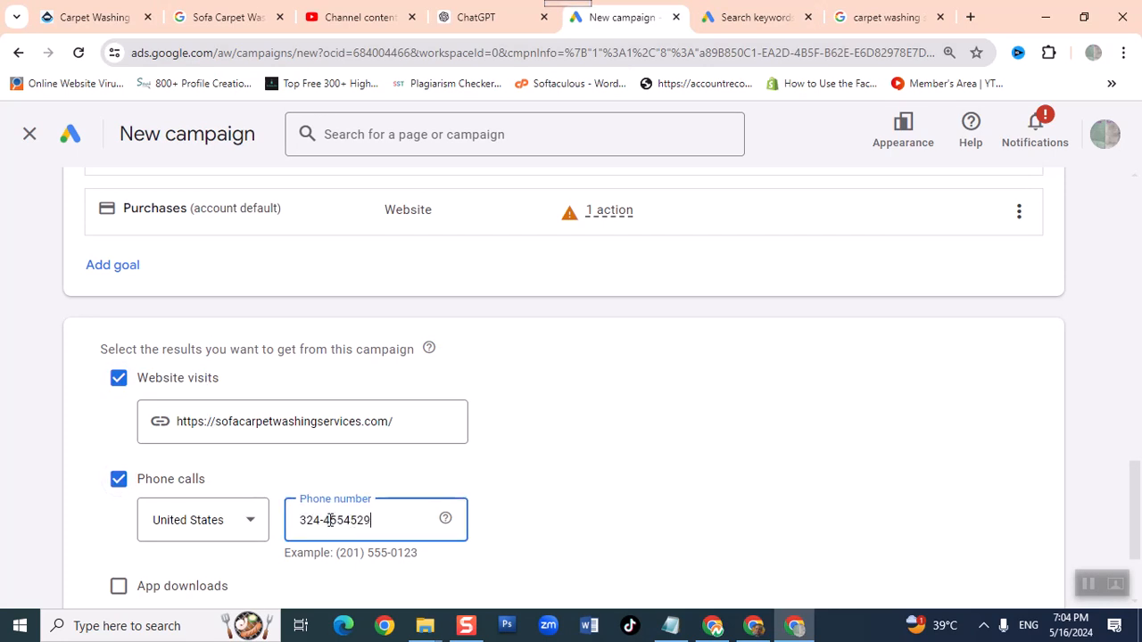
left_click(323, 519)
key("BackSpace")
left_click(233, 530)
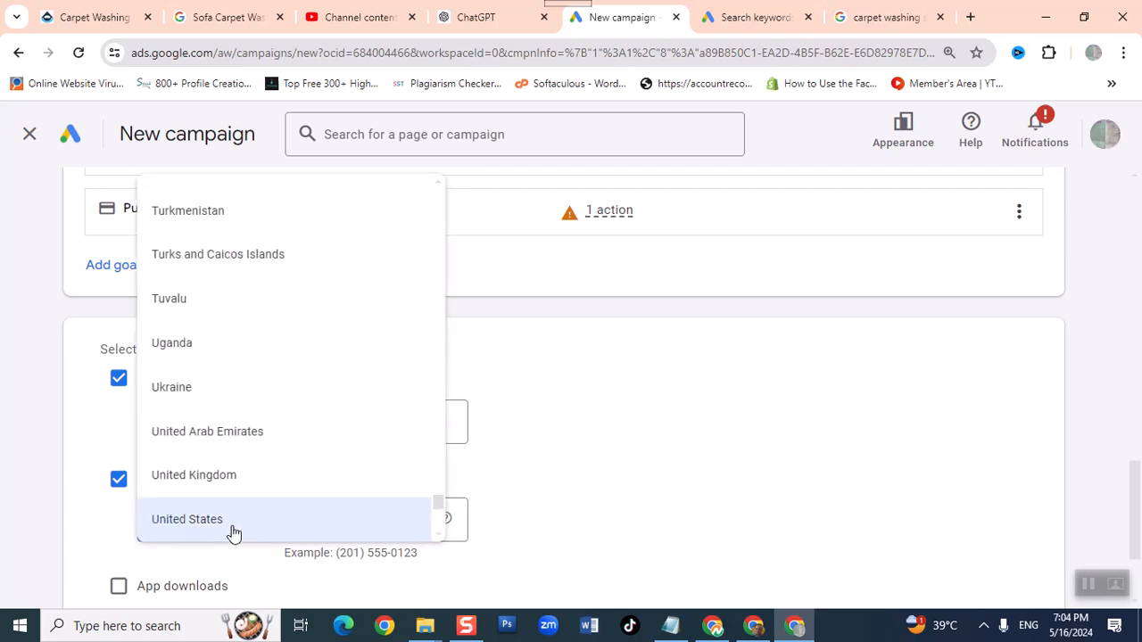
key("p")
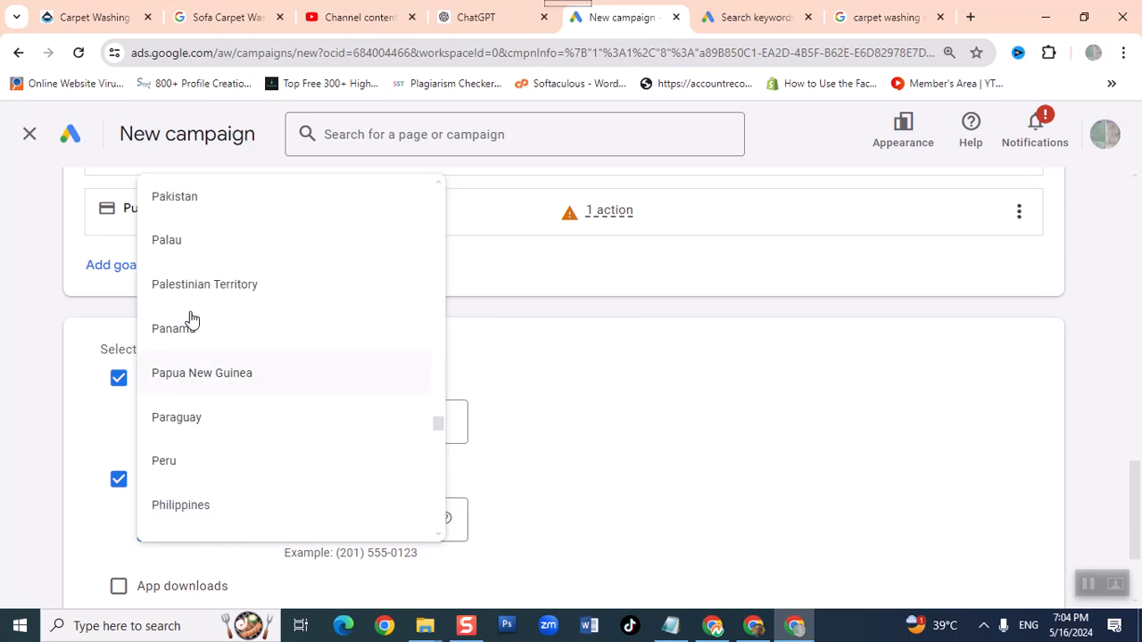
left_click(198, 204)
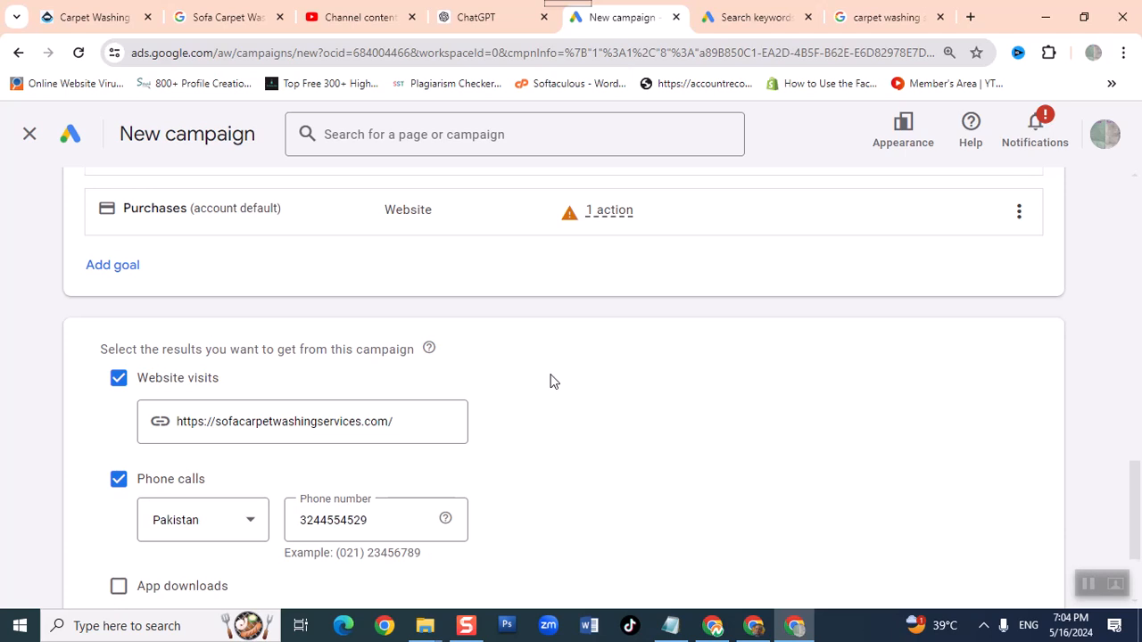
- Confirm the website visits and phone calls results and proceed to the campaign name section
scroll(550, 382, "down", 2)
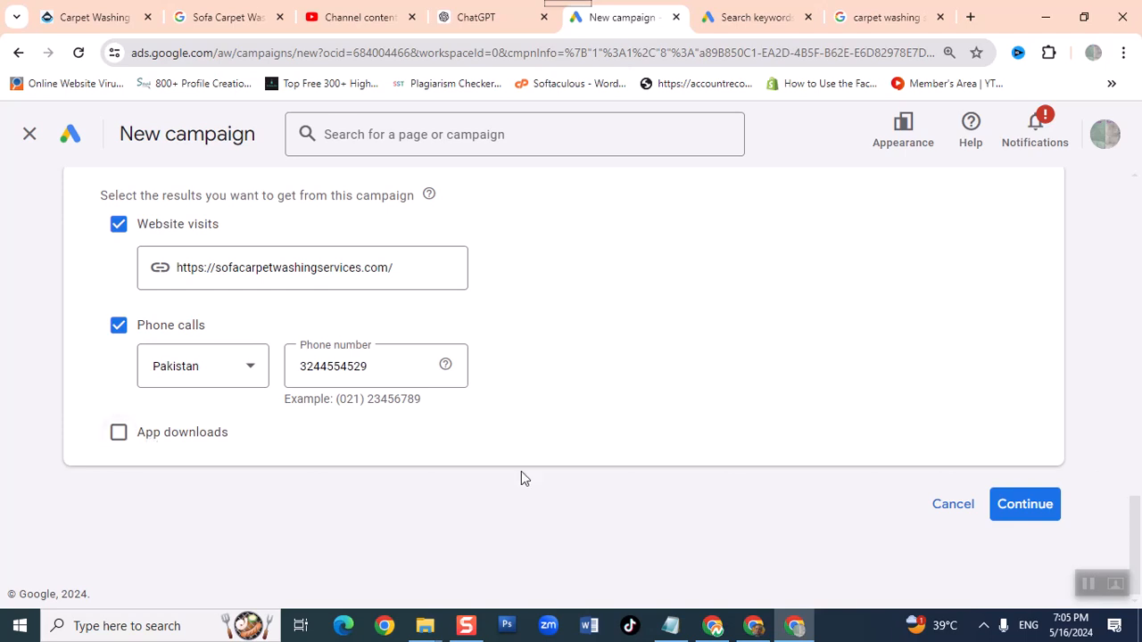
left_click(1040, 504)
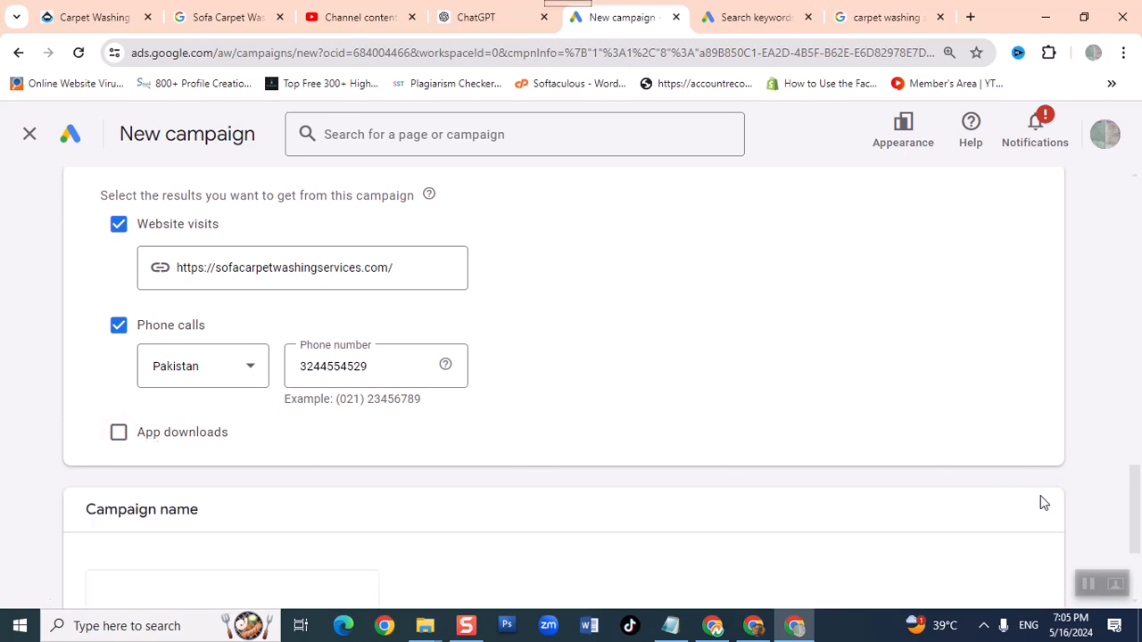
scroll(925, 433, "down", 2)
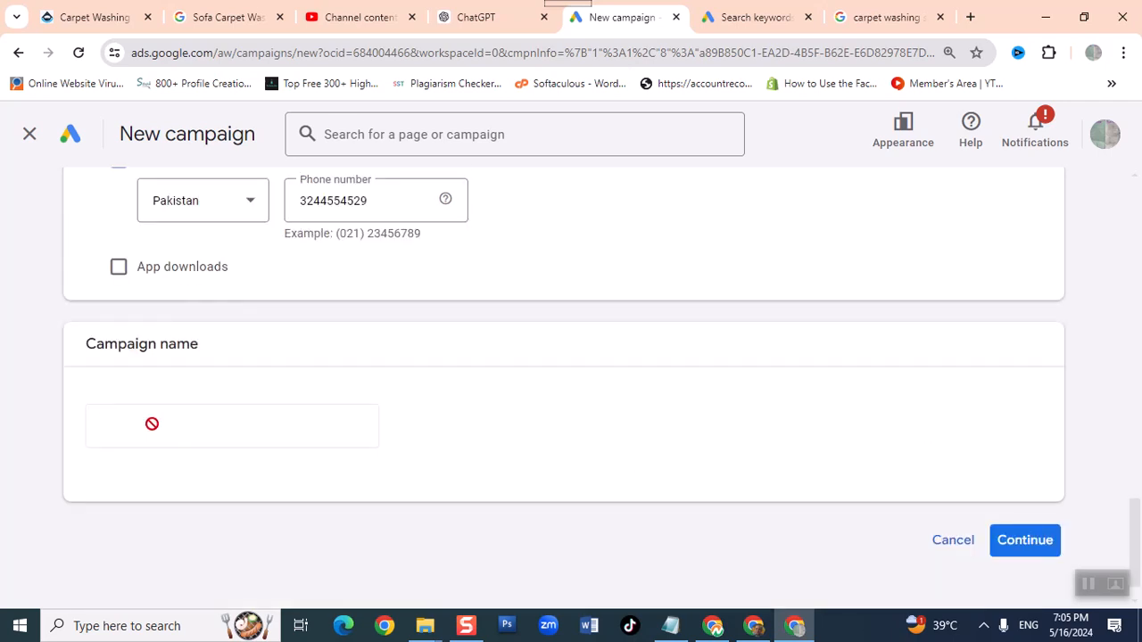
scroll(536, 432, "up", 2)
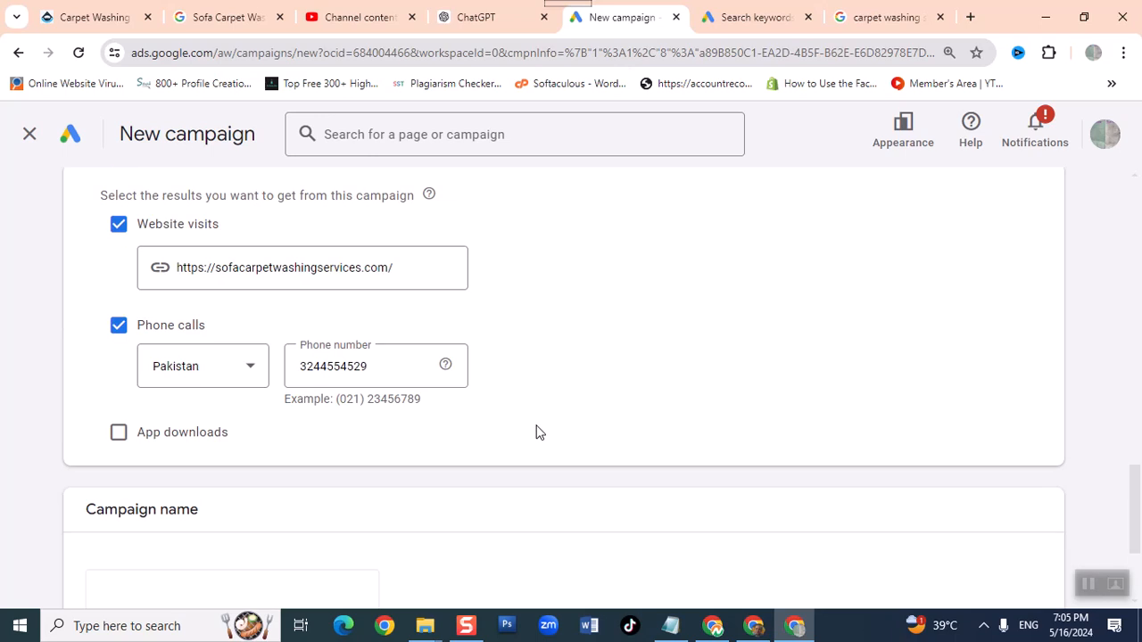
scroll(535, 433, "down", 2)
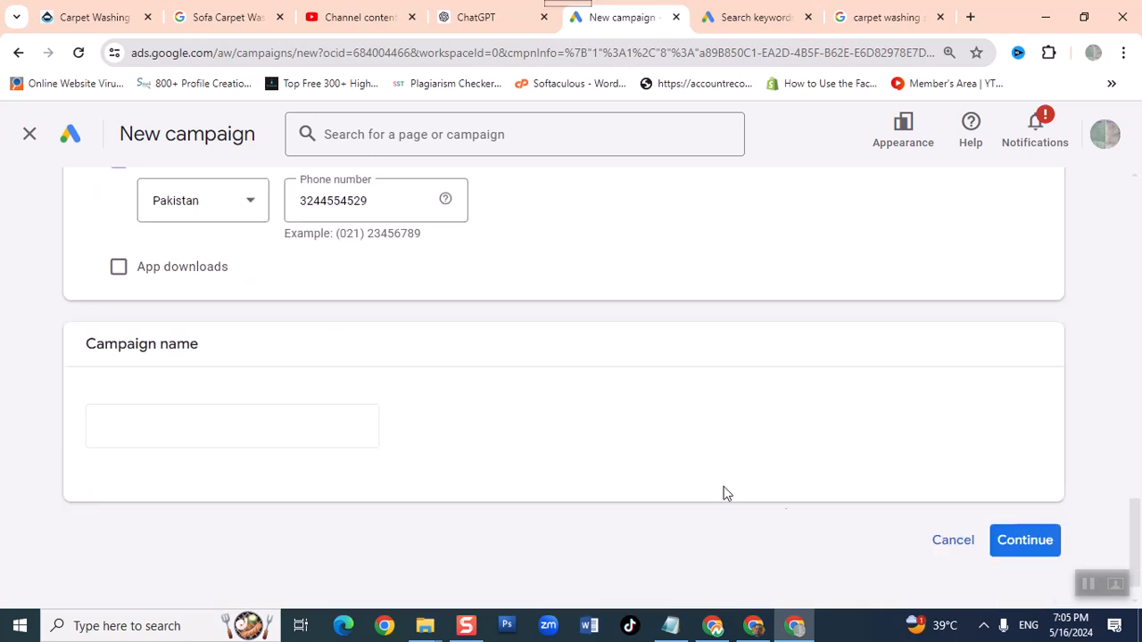
left_click(1025, 541)
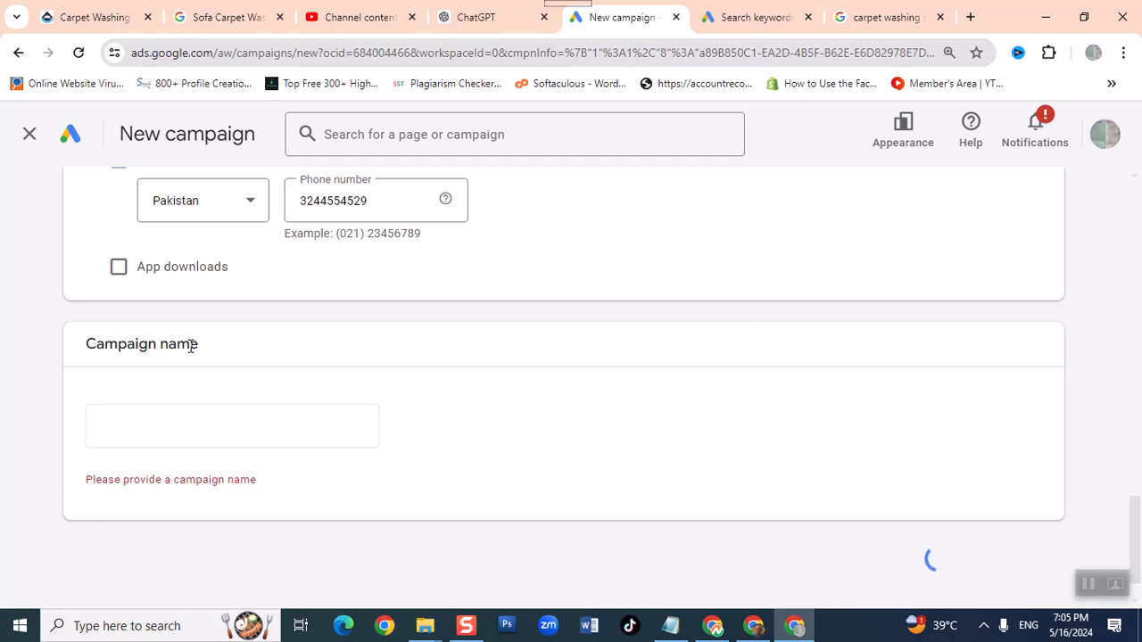
- Name the campaign carpet-washing-500-may24 and continue by starting a new campaign instead of finishing a saved draft
scroll(189, 352, "down", 3)
left_click(174, 371)
key("BackSpace")
key("BackSpace")
key("BackSpace")
key("BackSpace")
key("BackSpace")
key("BackSpace")
key("BackSpace")
key("BackSpace")
key("BackSpace")
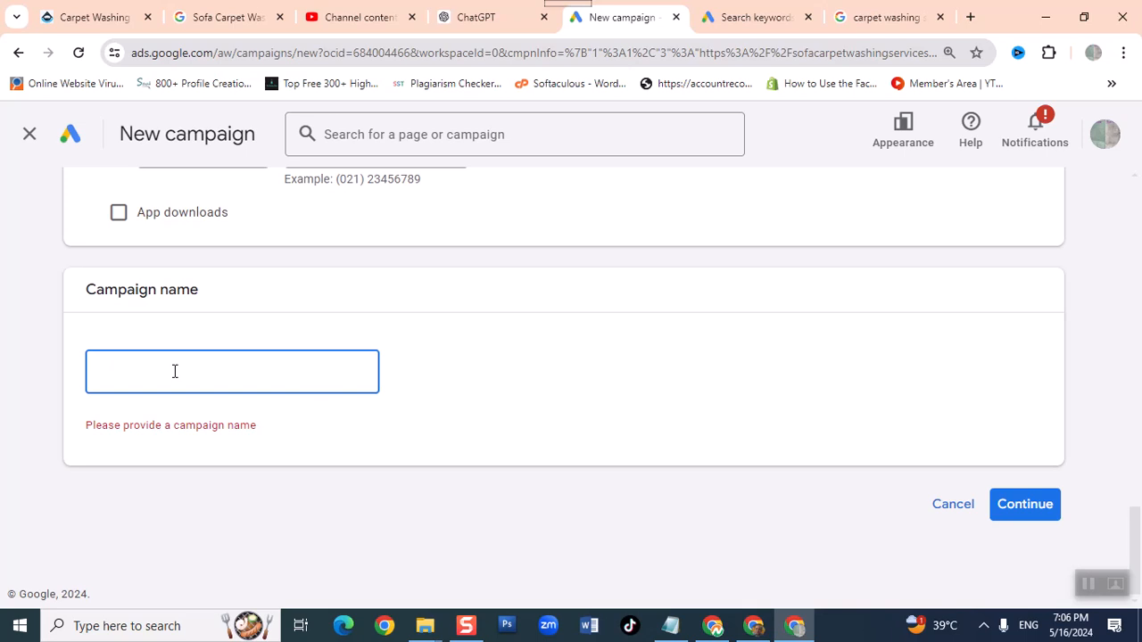
type("carpet-washing-500-may24")
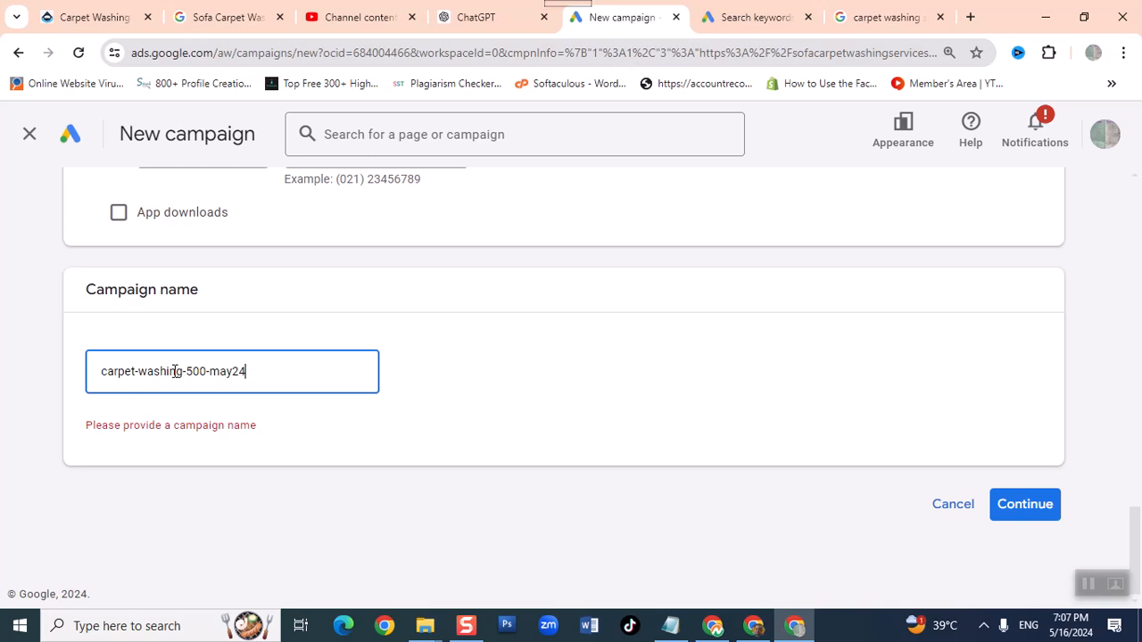
left_click(1007, 505)
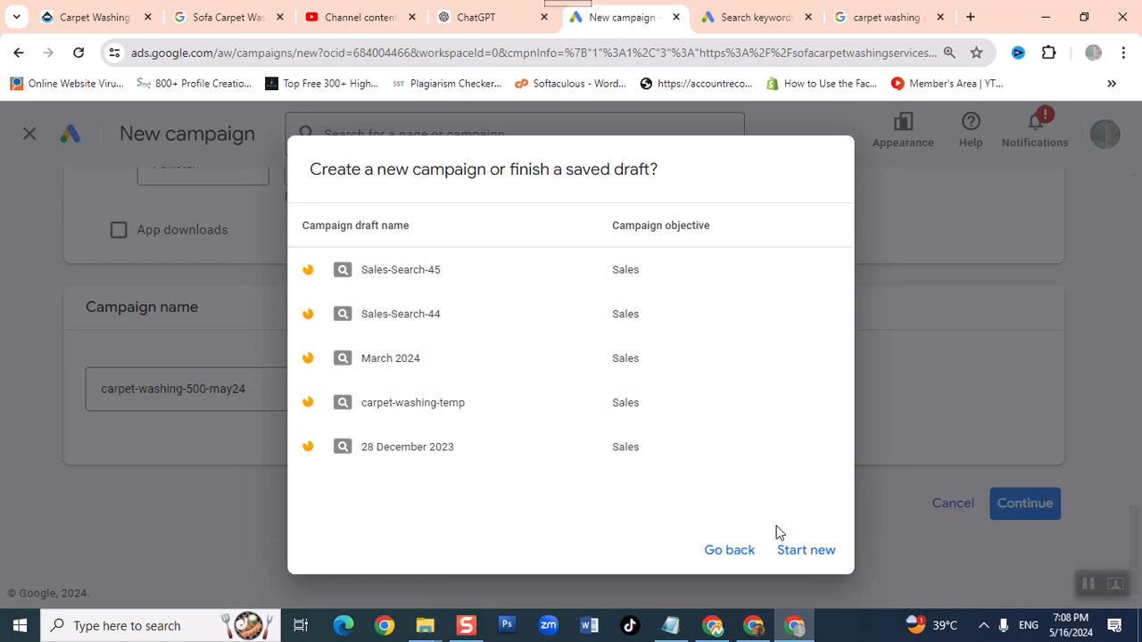
left_click(789, 553)
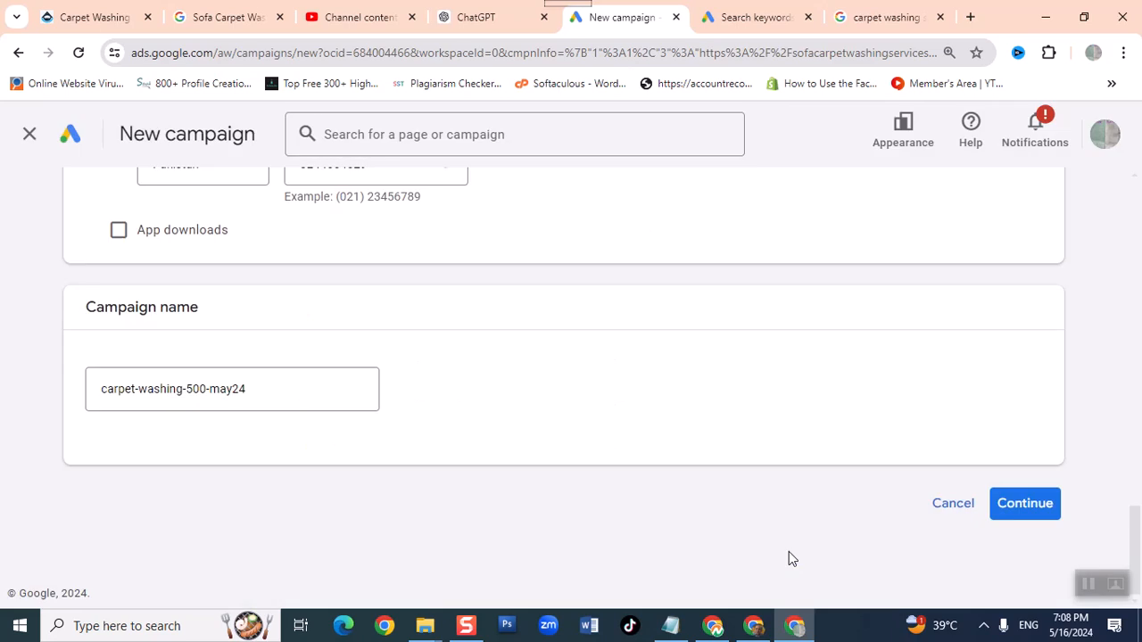
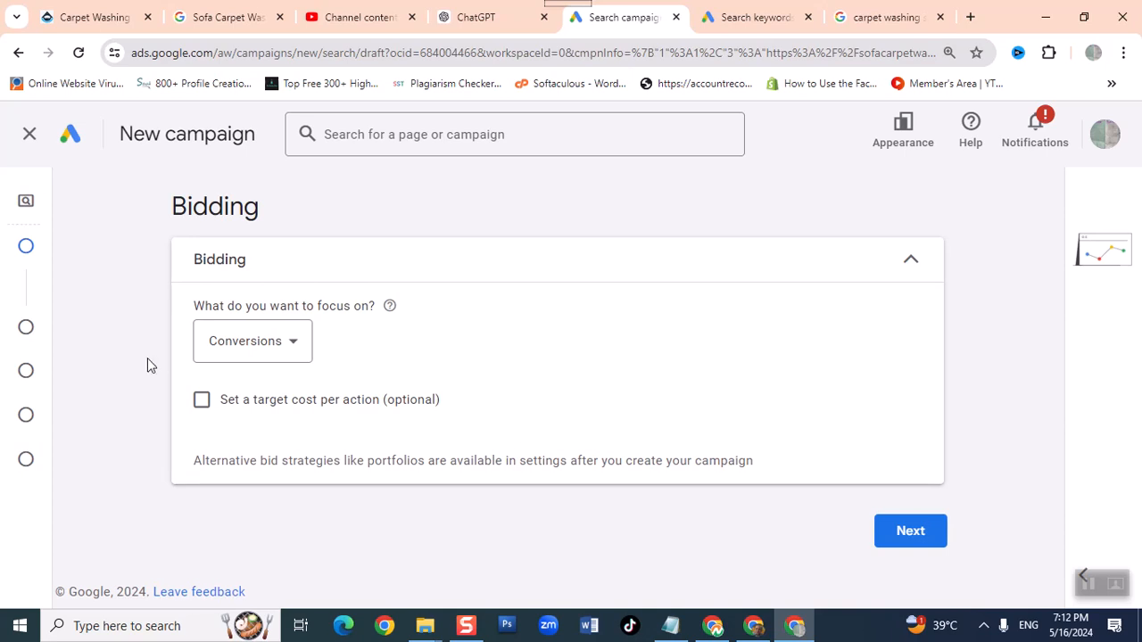
- Focus bidding on clicks with a maximum CPC bid limit of PKR 2.00 and proceed to the campaign settings
left_click(273, 355)
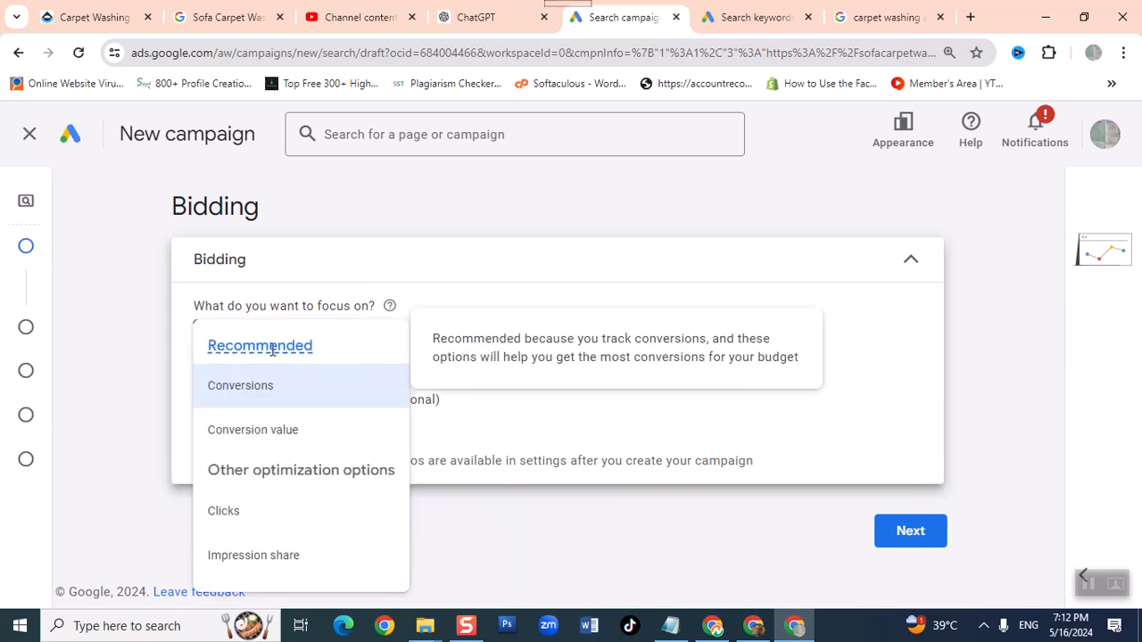
left_click(241, 515)
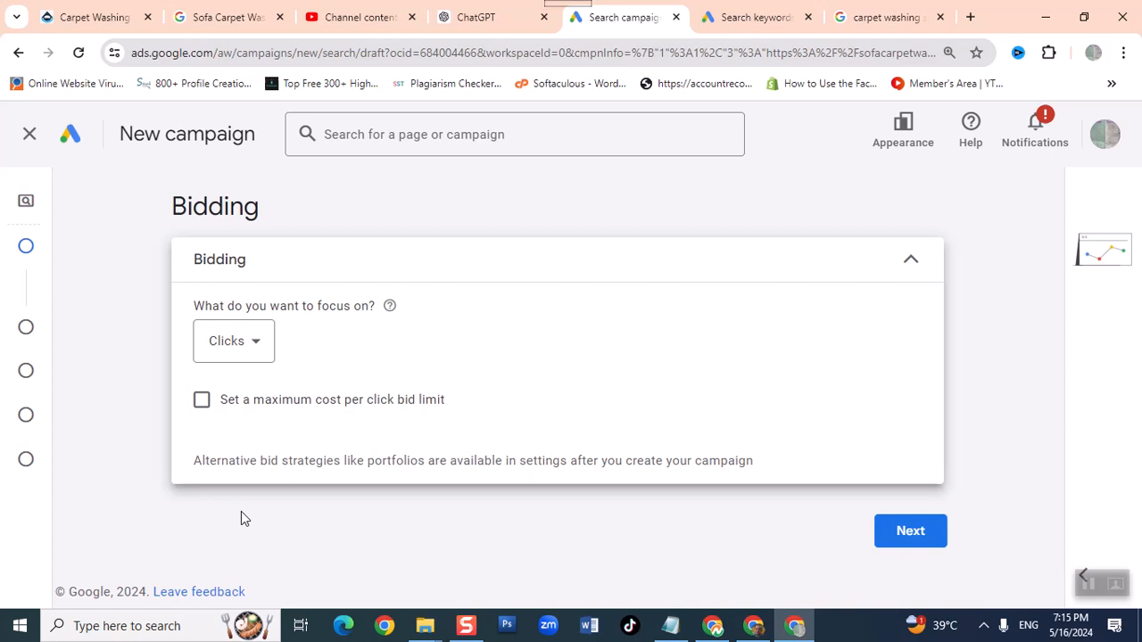
left_click(202, 400)
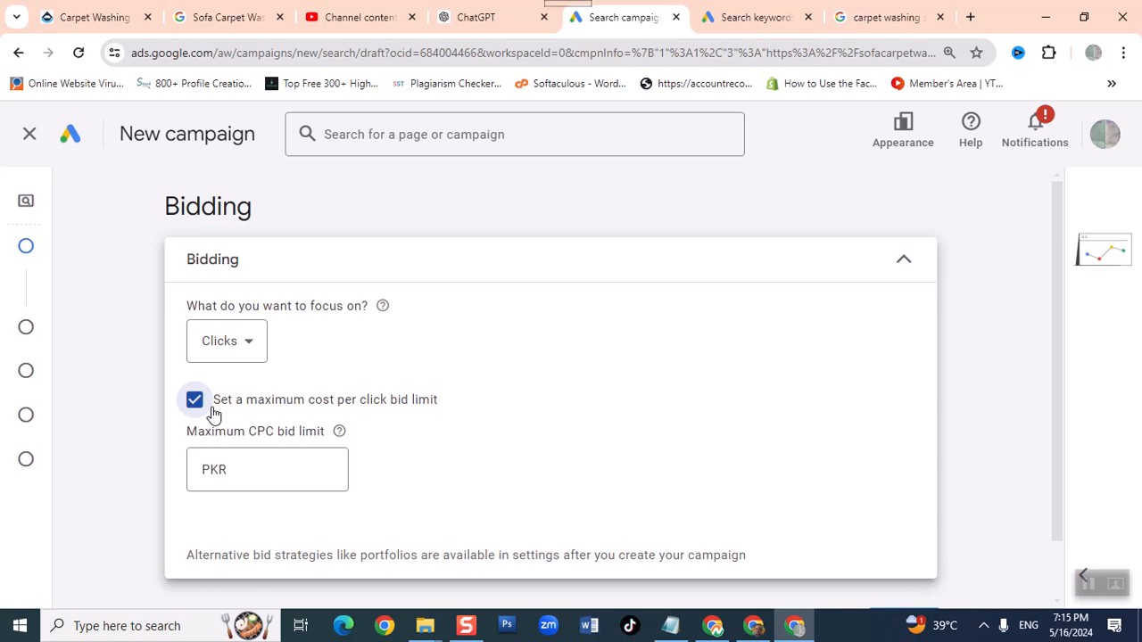
left_click(279, 488)
type("2")
left_click(462, 494)
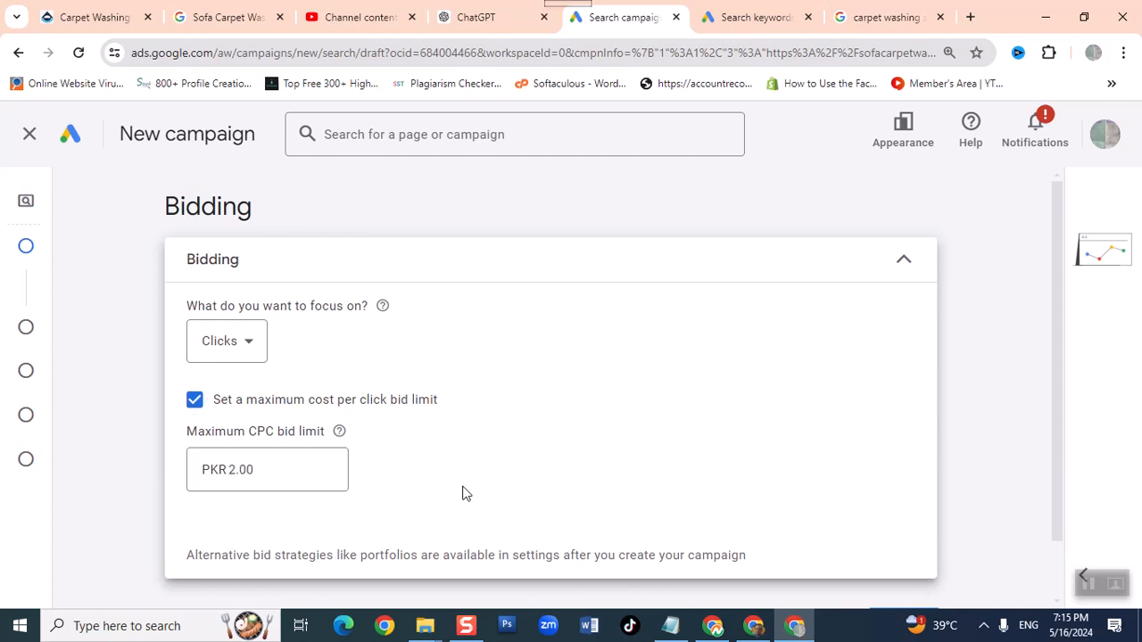
scroll(462, 494, "down", 1)
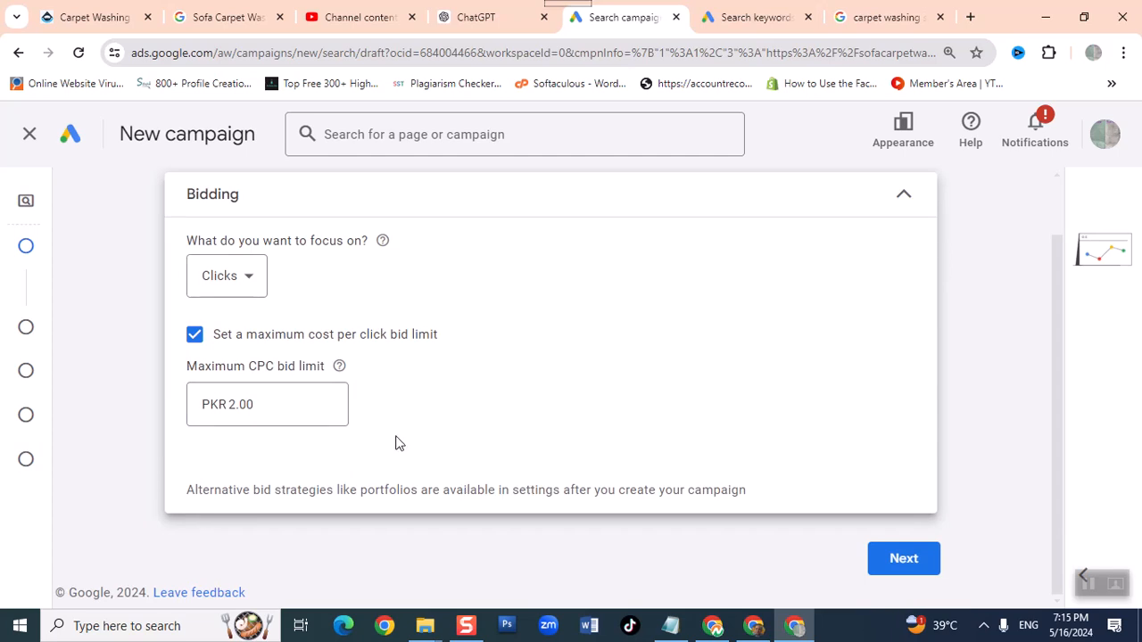
left_click(913, 569)
- Review the help notes for both network options and exclude the Google Display Network from the campaign
scroll(629, 357, "down", 2)
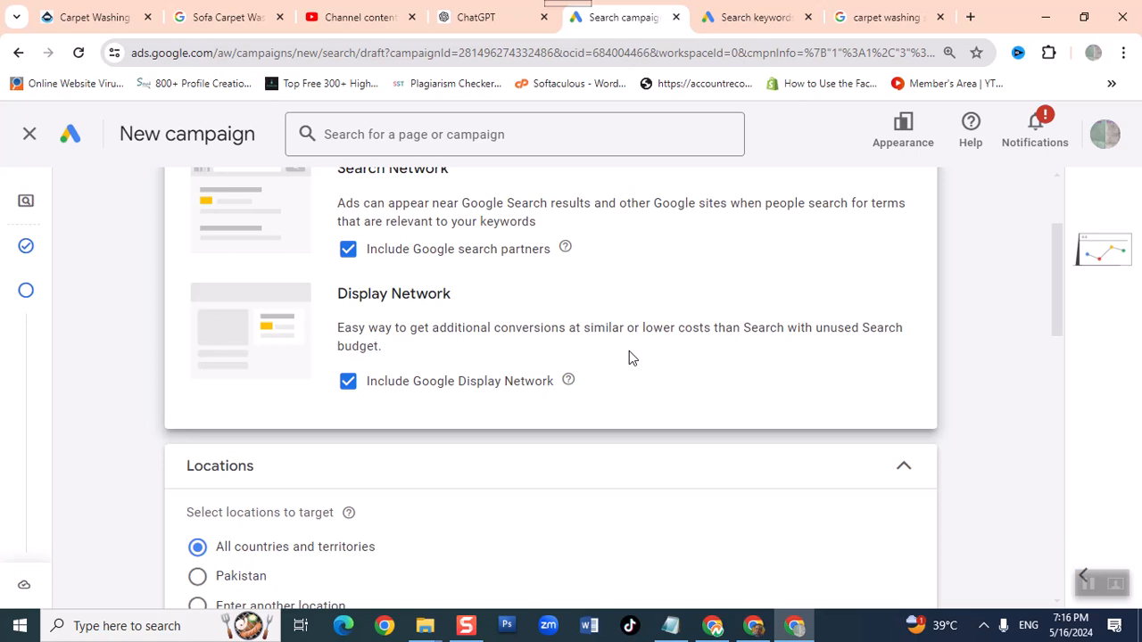
scroll(620, 355, "up", 2)
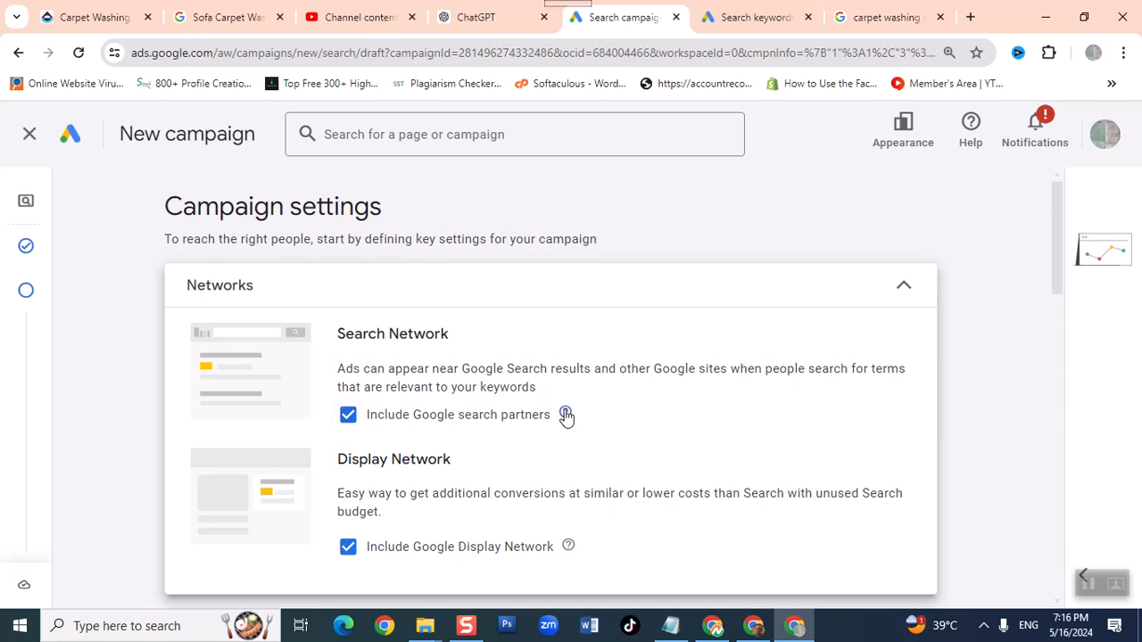
mouse_move(562, 415)
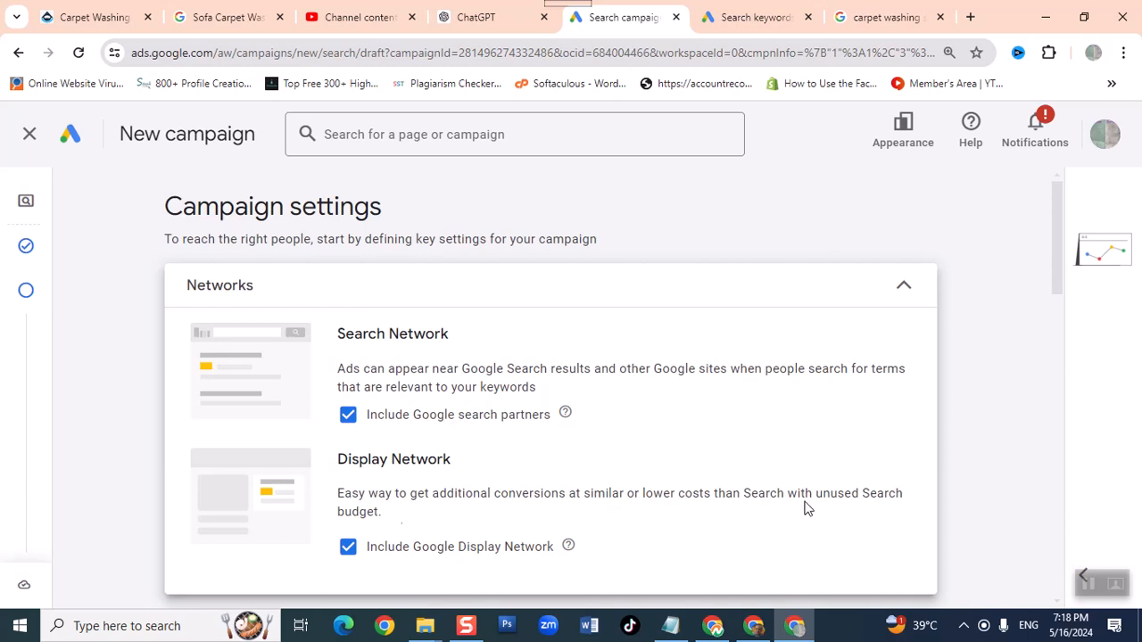
scroll(396, 519, "down", 1)
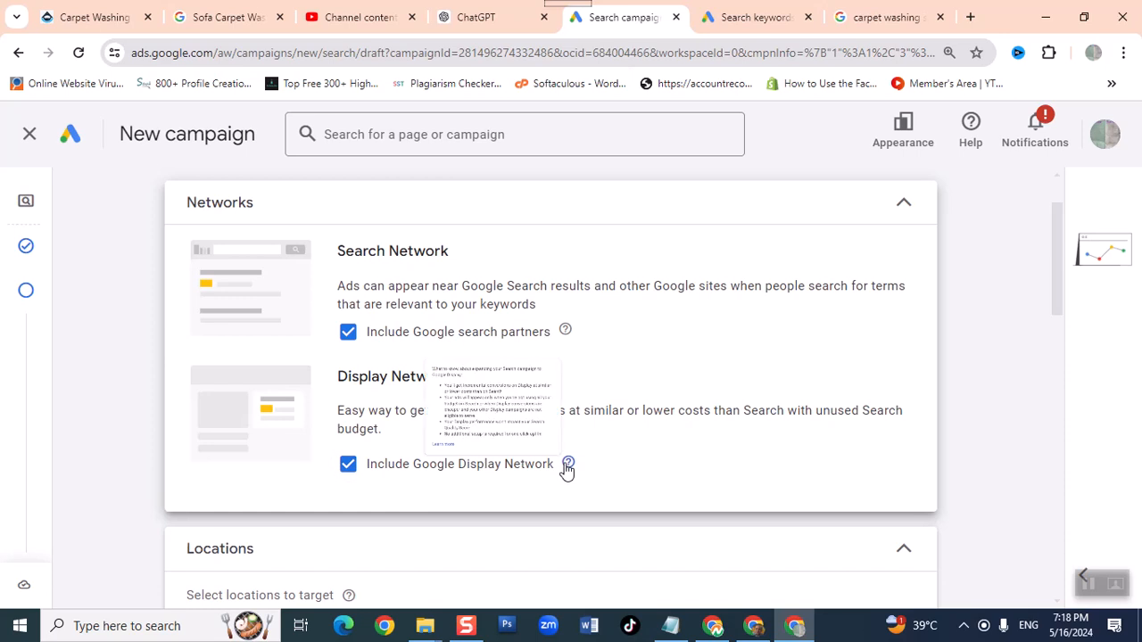
mouse_move(567, 471)
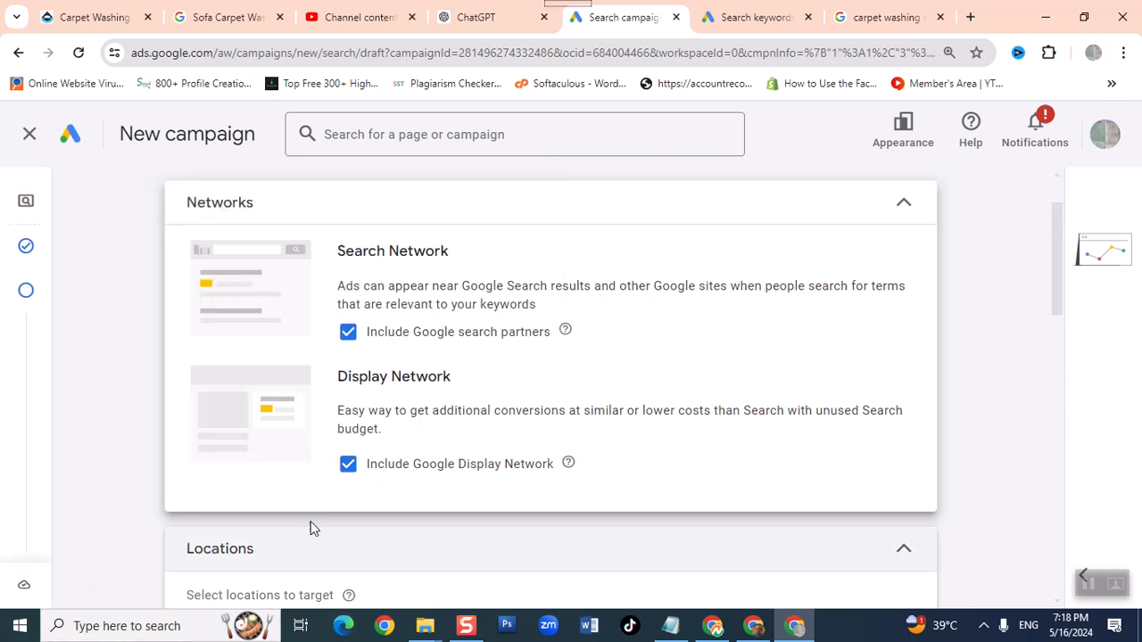
left_click(348, 464)
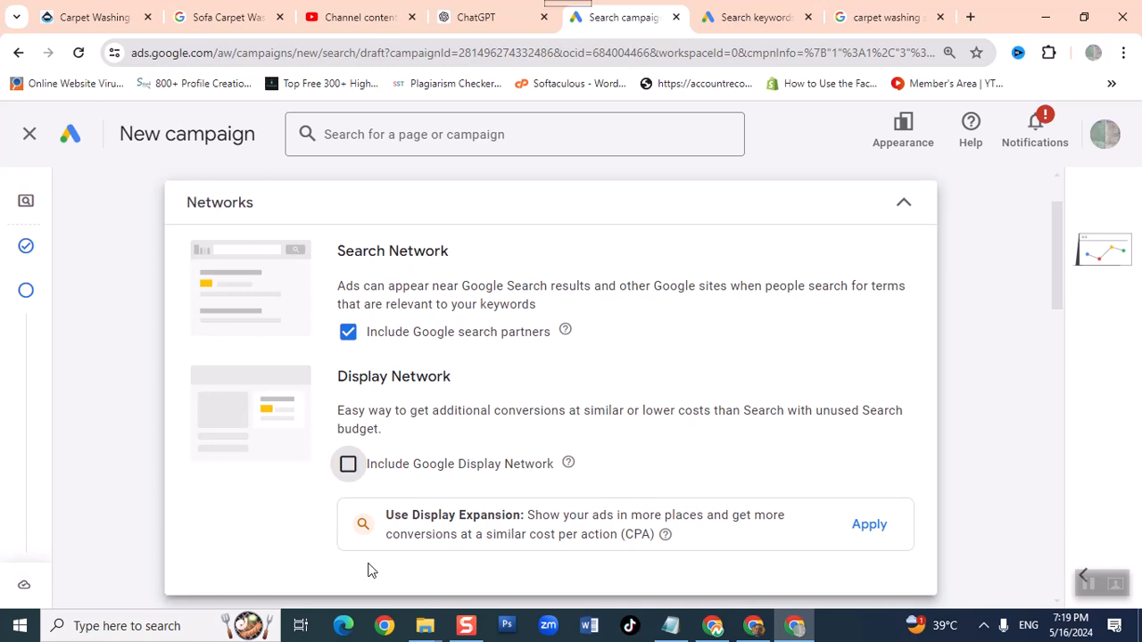
- Choose to enter another location as the campaign's target and open the advanced location search
scroll(427, 507, "down", 2)
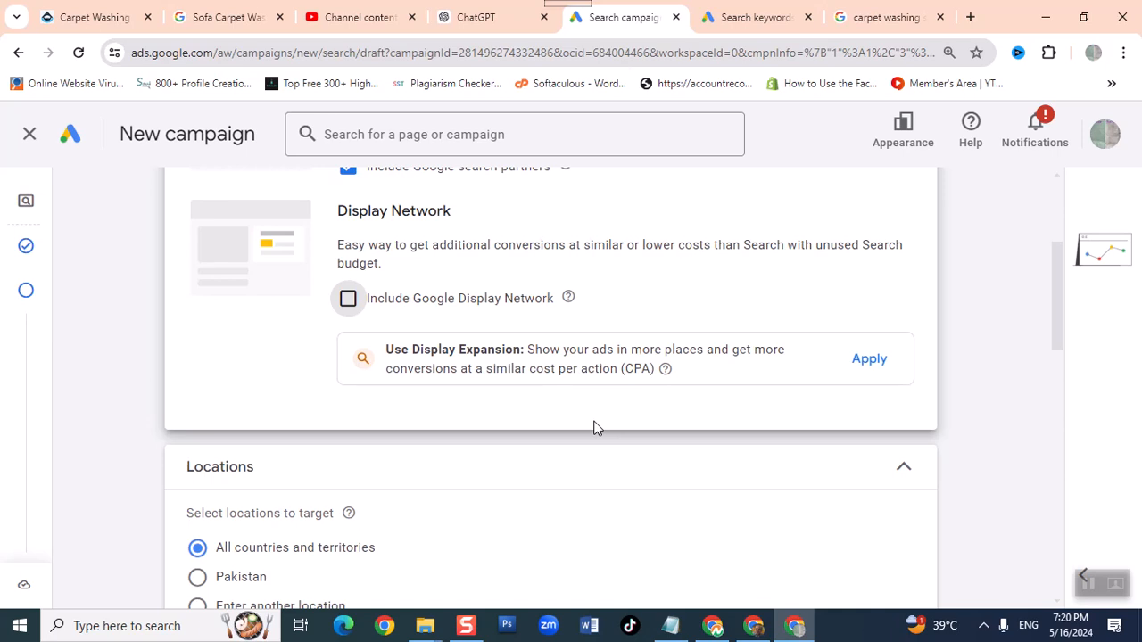
scroll(601, 434, "down", 2)
scroll(600, 434, "down", 2)
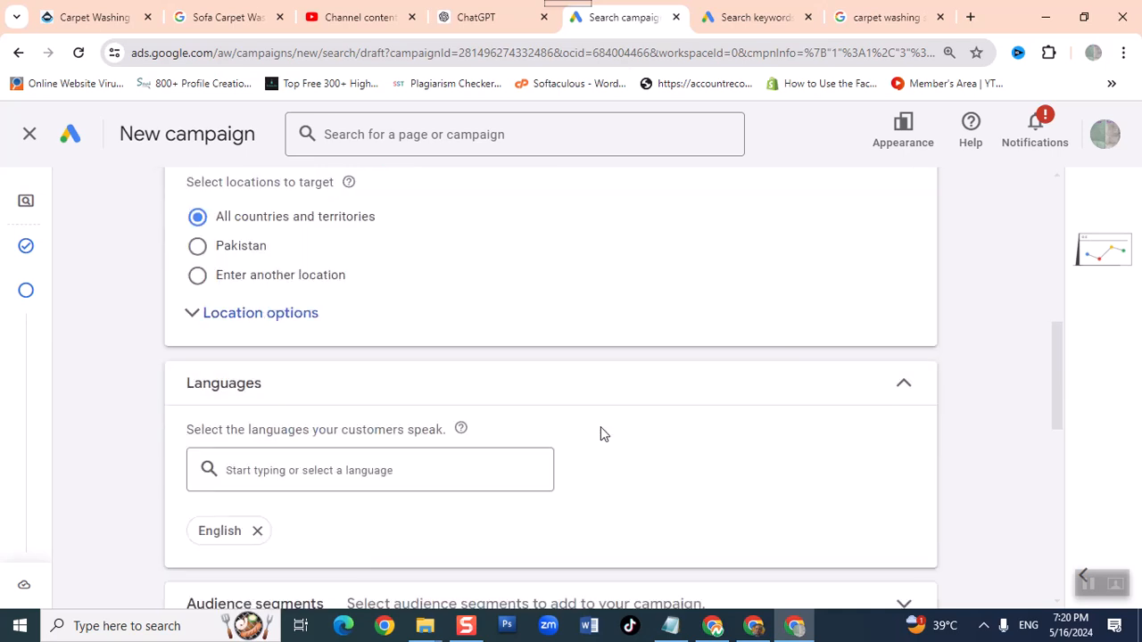
scroll(600, 434, "up", 2)
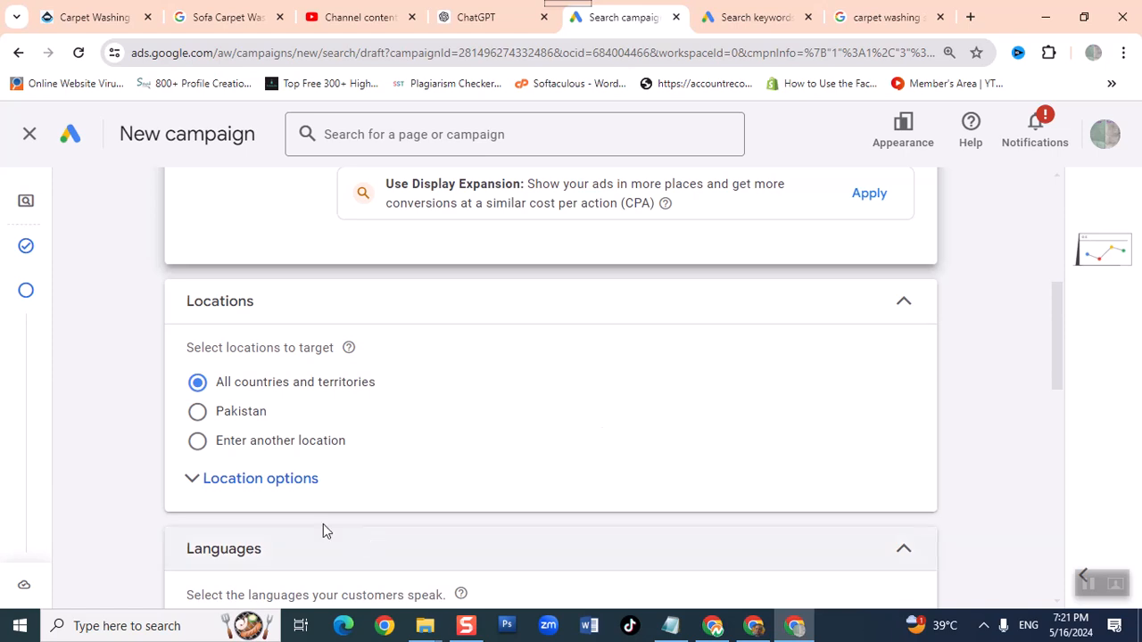
left_click(197, 442)
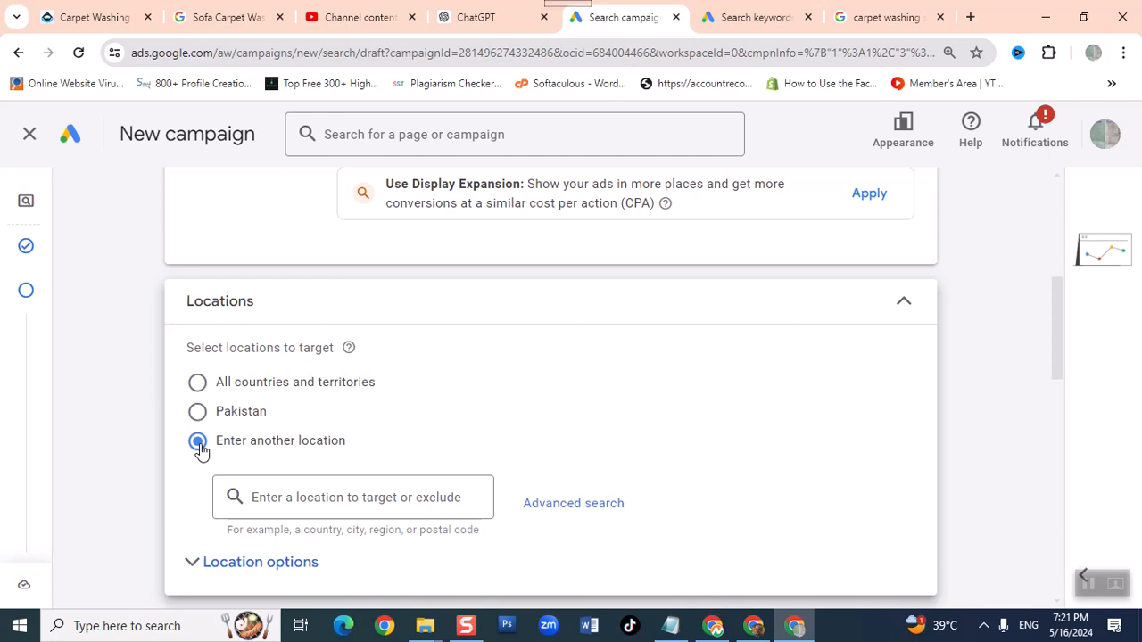
left_click(554, 505)
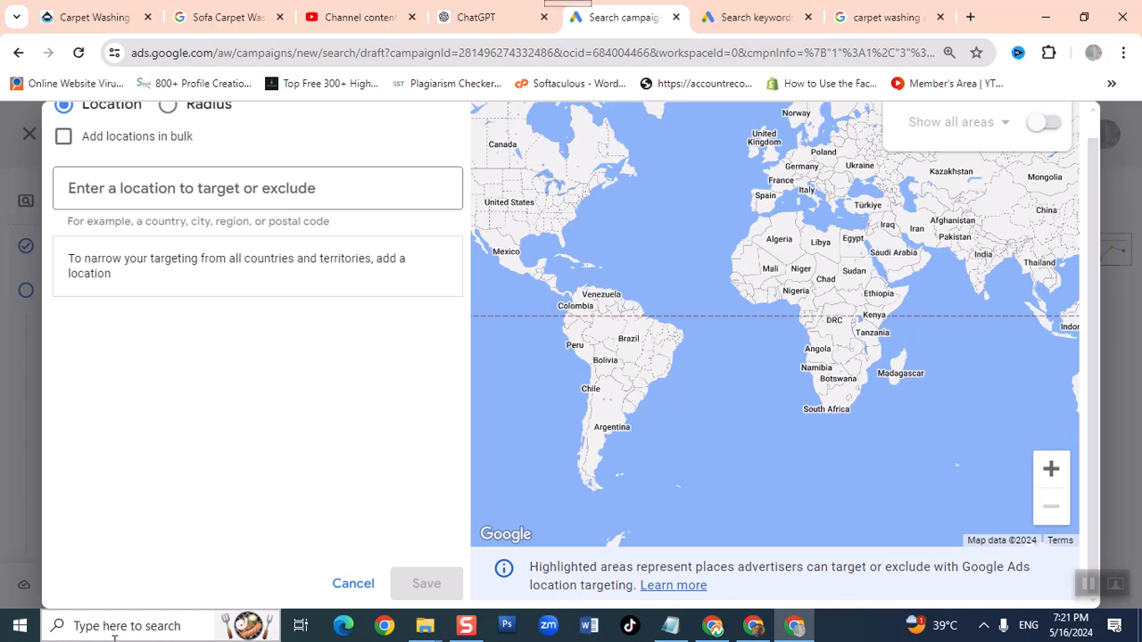
- Switch to radius targeting and add Packages Mall, Walton Road, Lahore as a targeted location
scroll(56, 484, "up", 1)
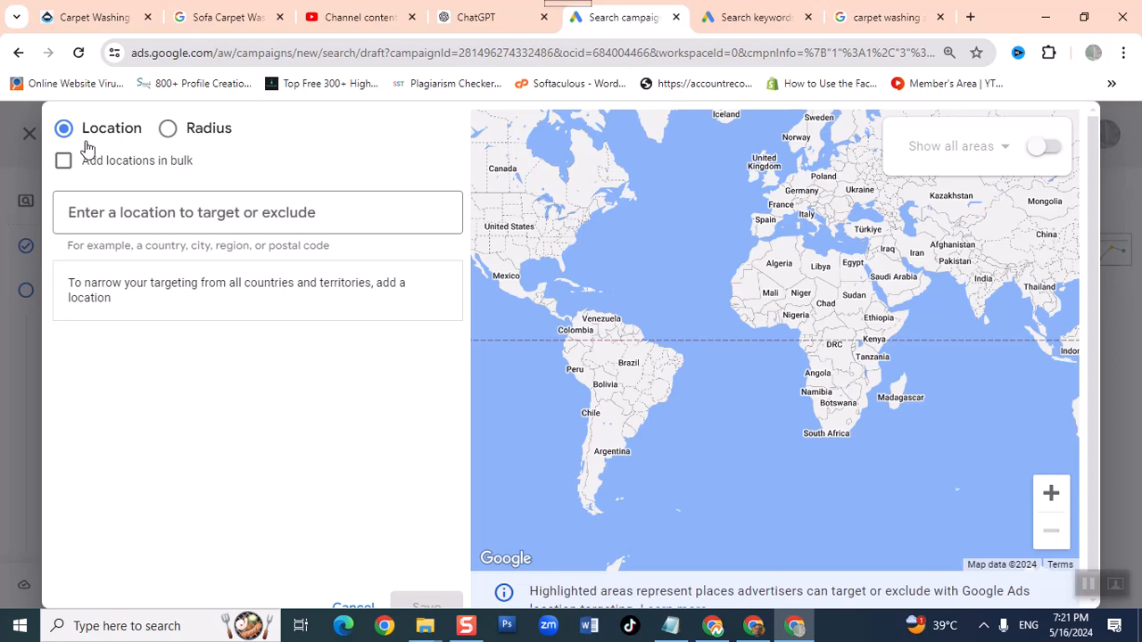
left_click(165, 141)
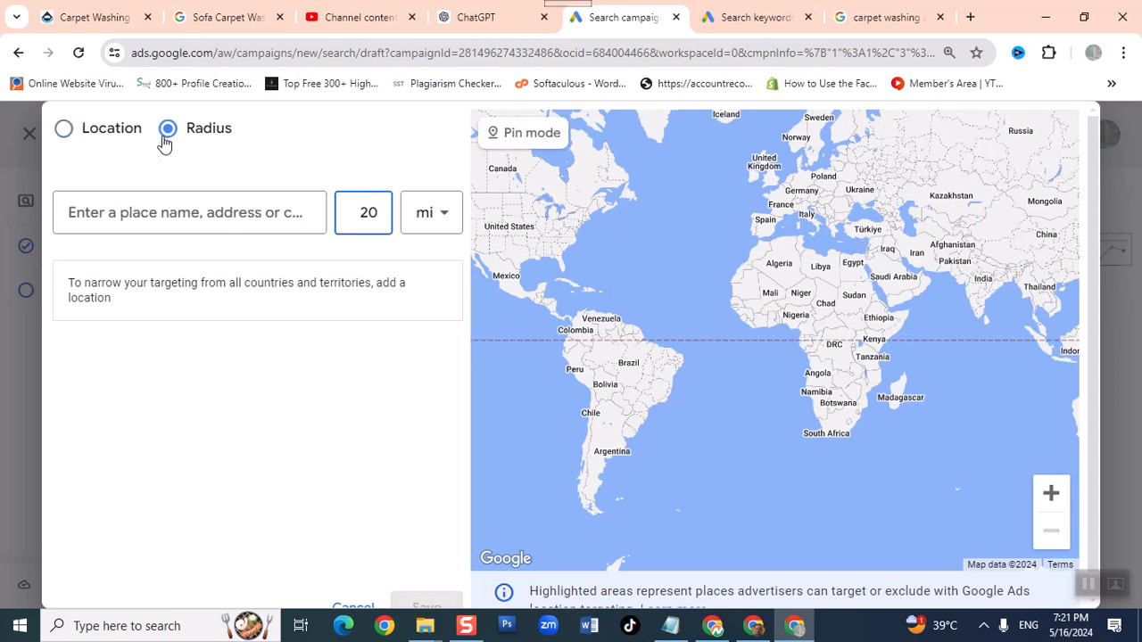
left_click(149, 211)
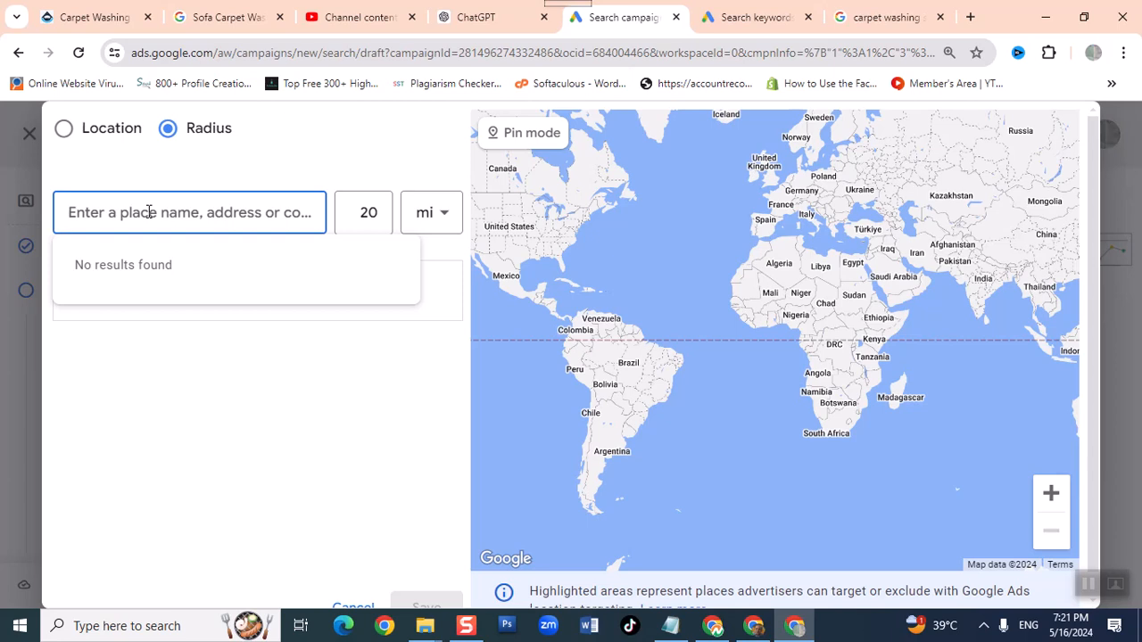
type("pa")
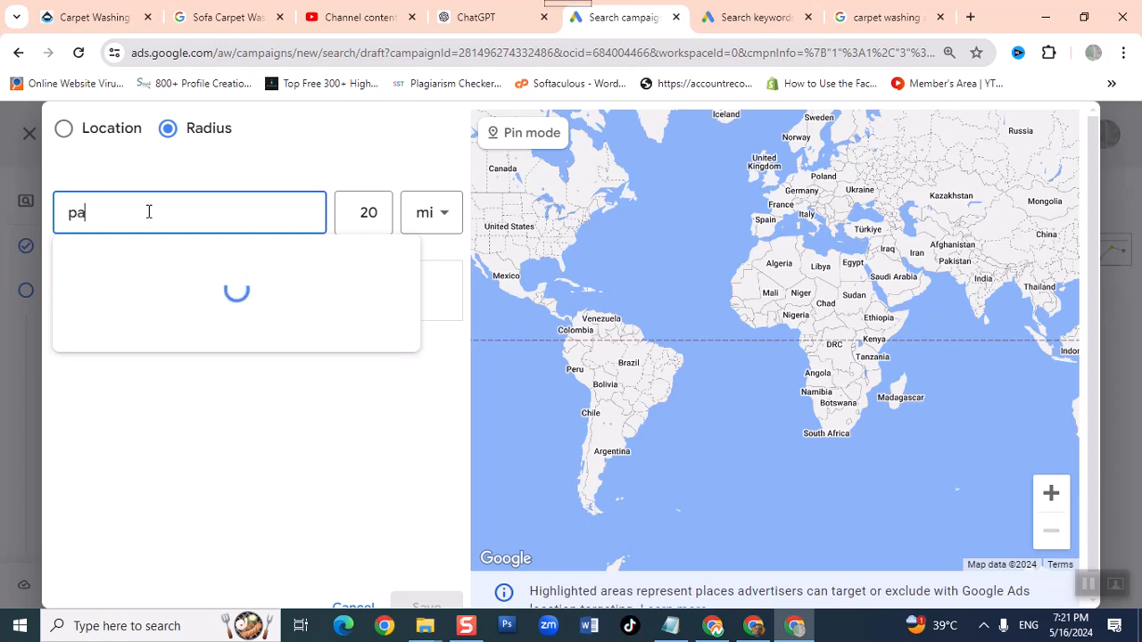
type("ckages mall")
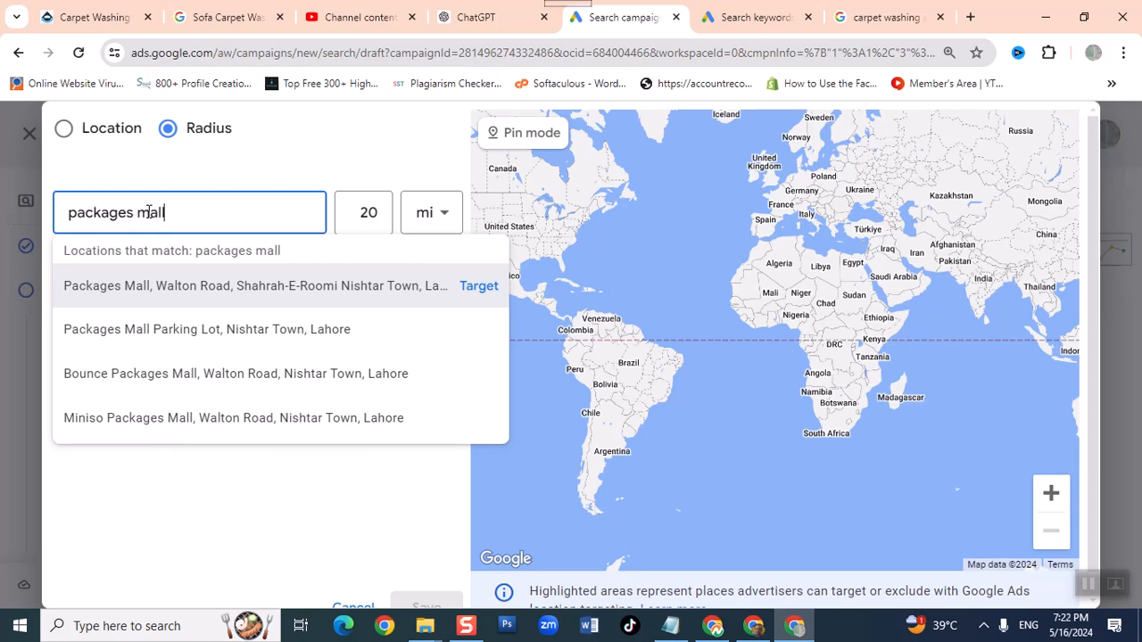
left_click(140, 288)
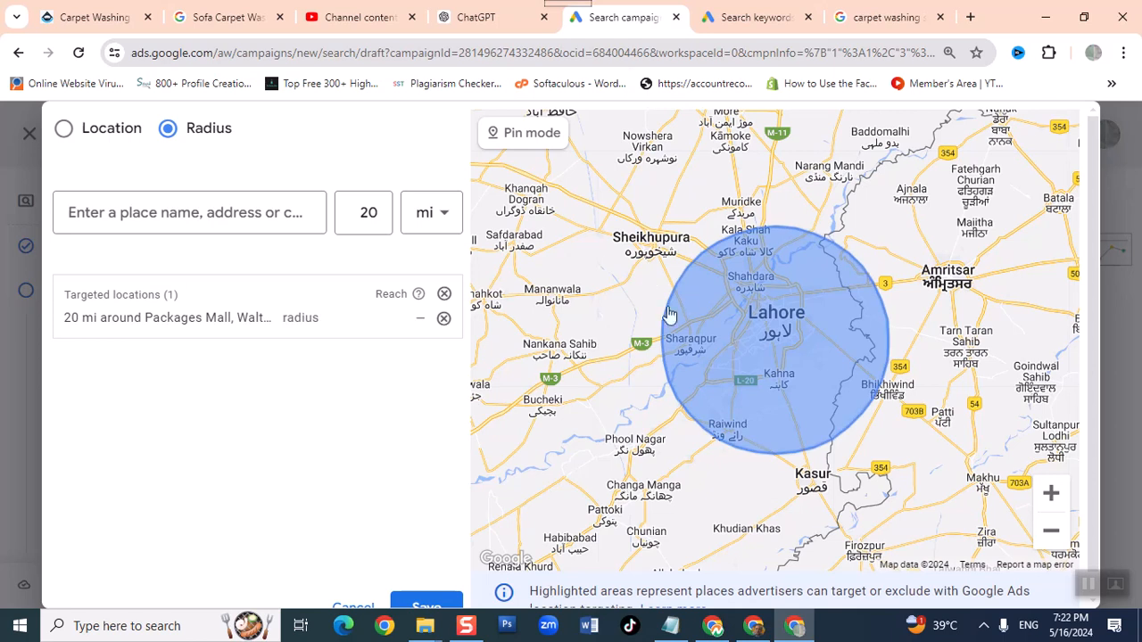
left_click(151, 200)
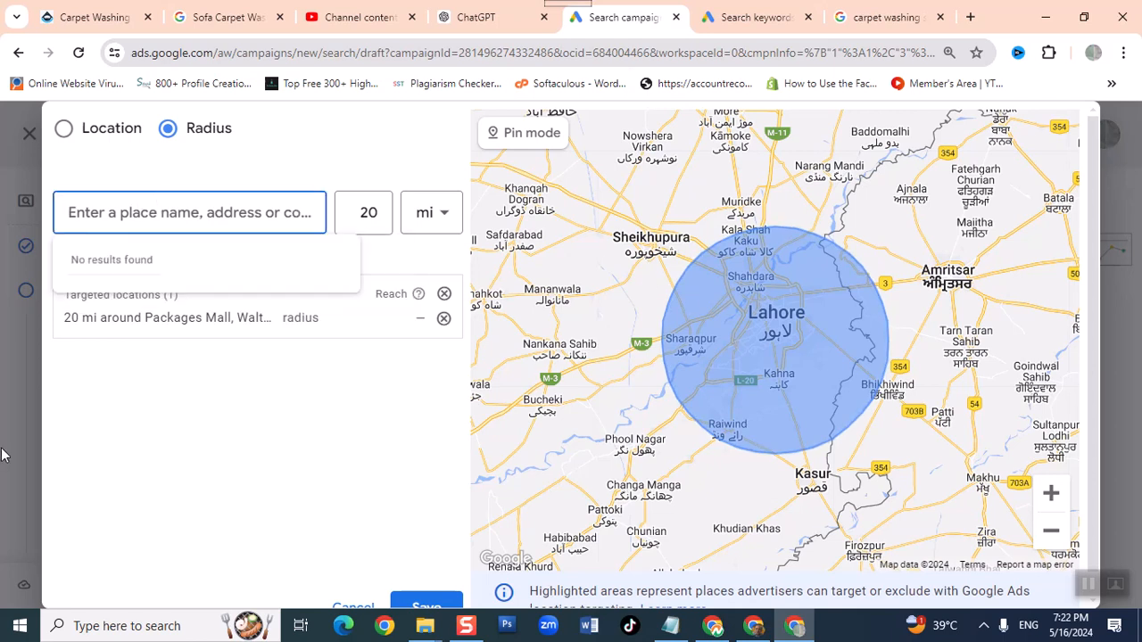
- Set the target radius around Packages Mall to 3 km and save it
left_click(331, 318)
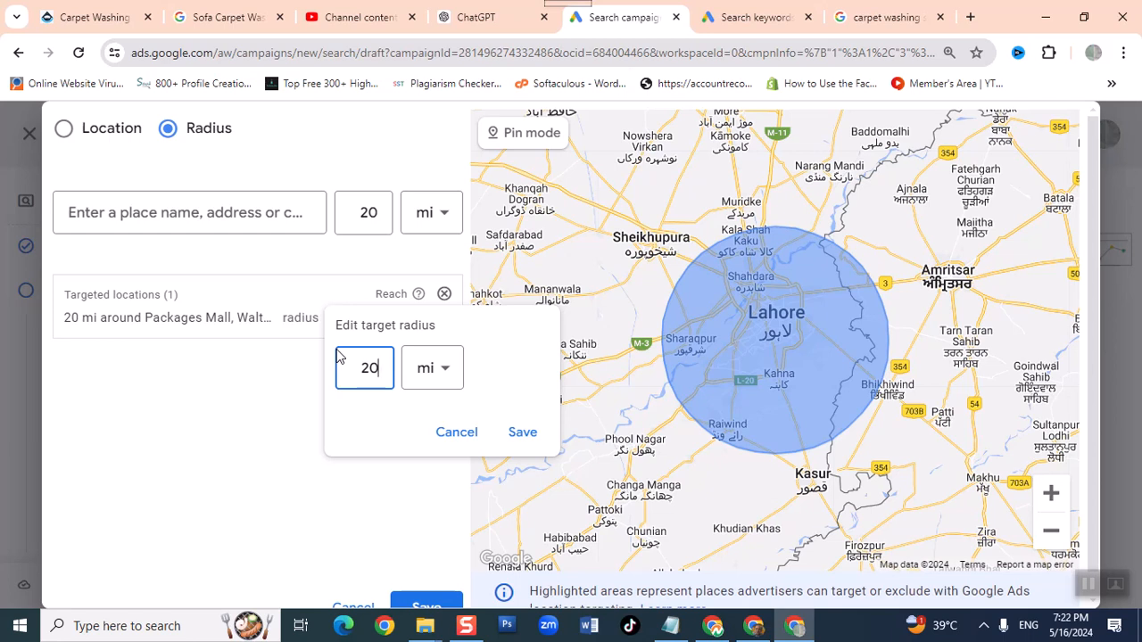
left_click(438, 379)
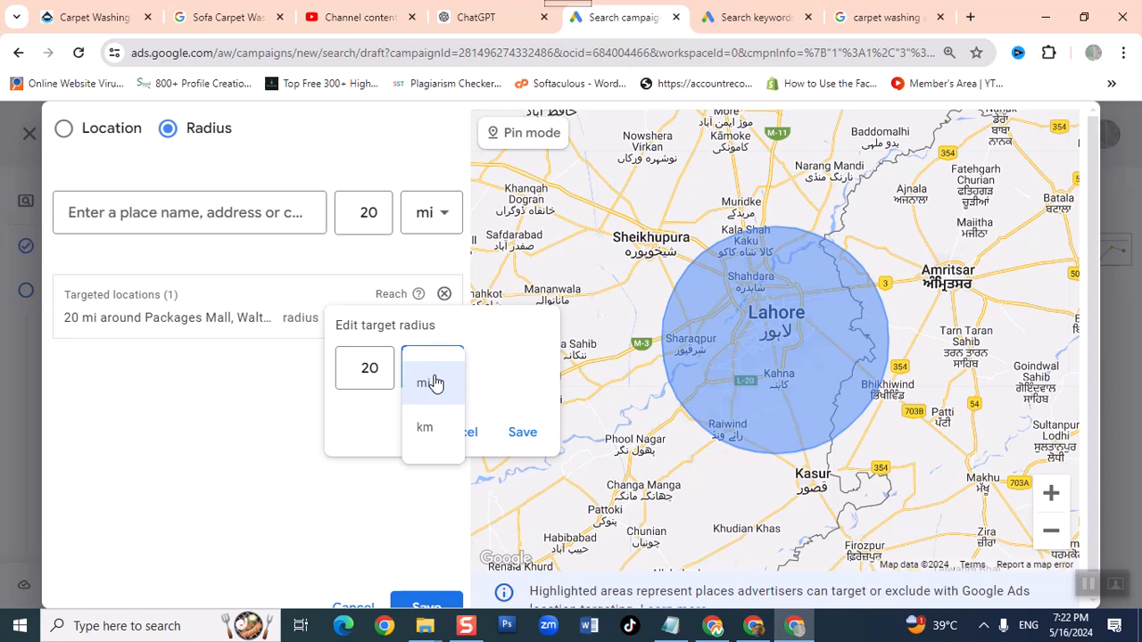
left_click(436, 430)
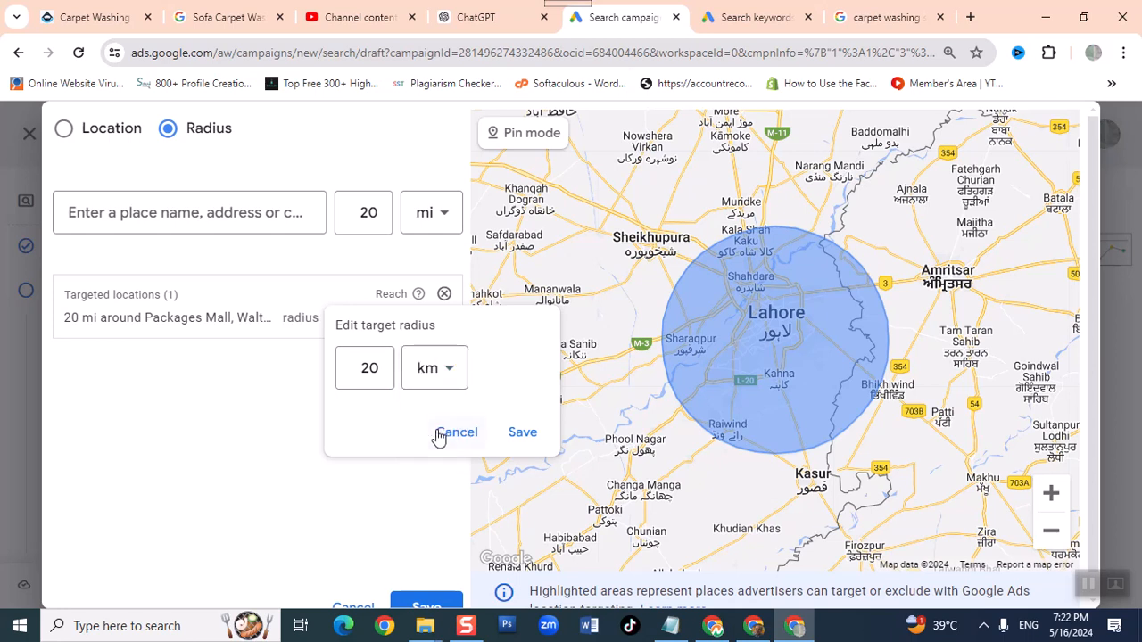
left_click(387, 368)
left_click_drag(380, 374, 343, 366)
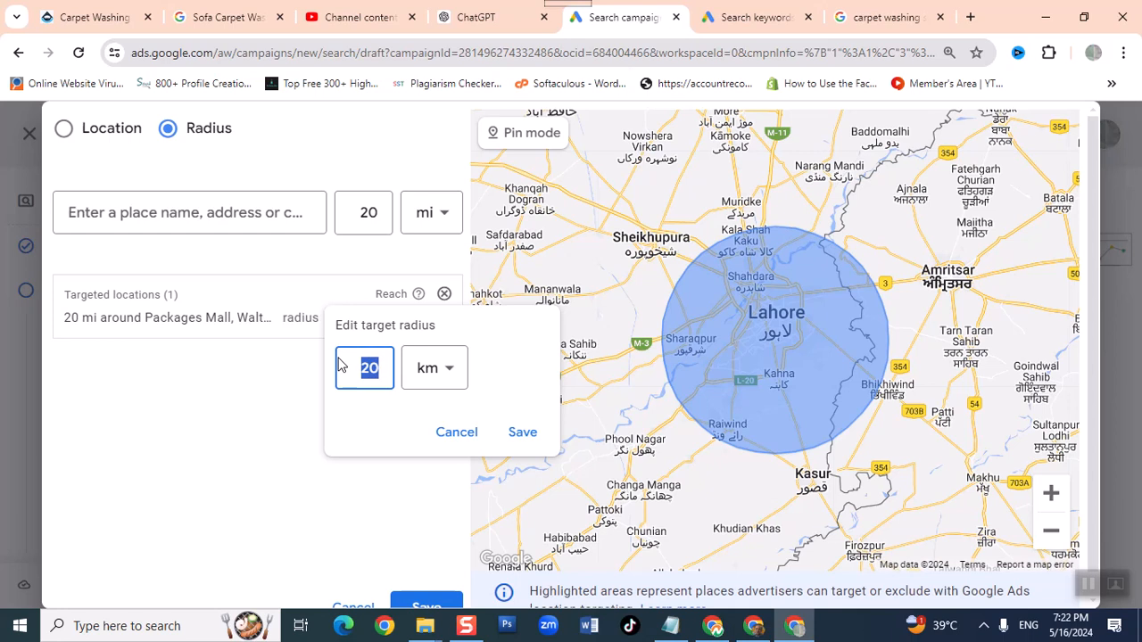
type("3")
left_click(522, 431)
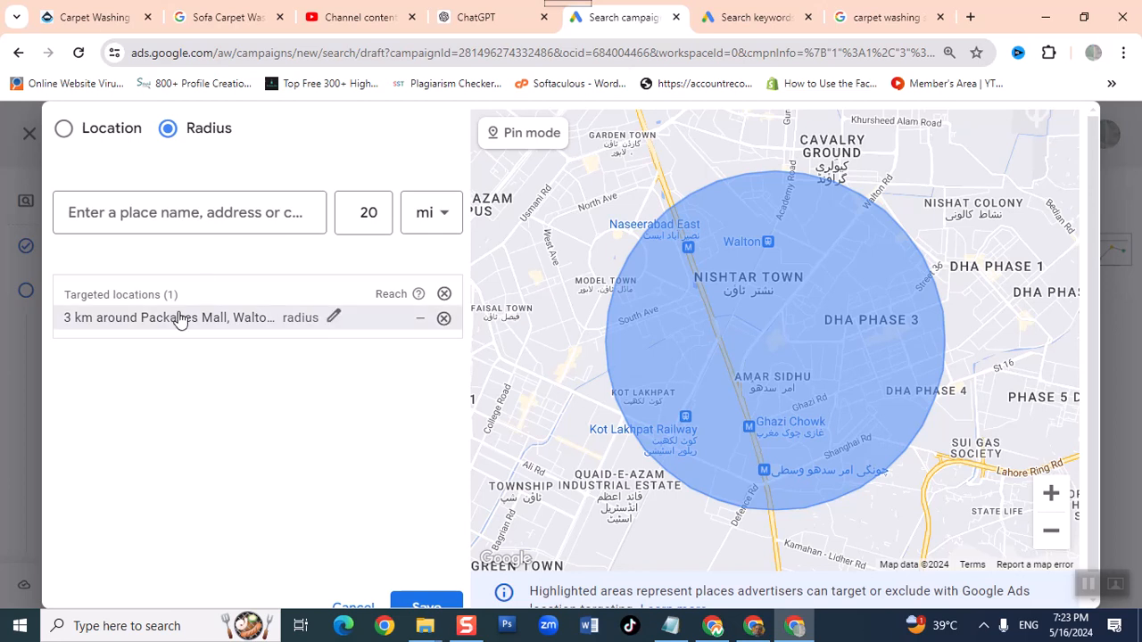
- Search for peak solutions and add Peak Solutions College (Shadbagh Campus), Shad Bagh, Lahore as a second radius target
left_click(170, 214)
type("packages")
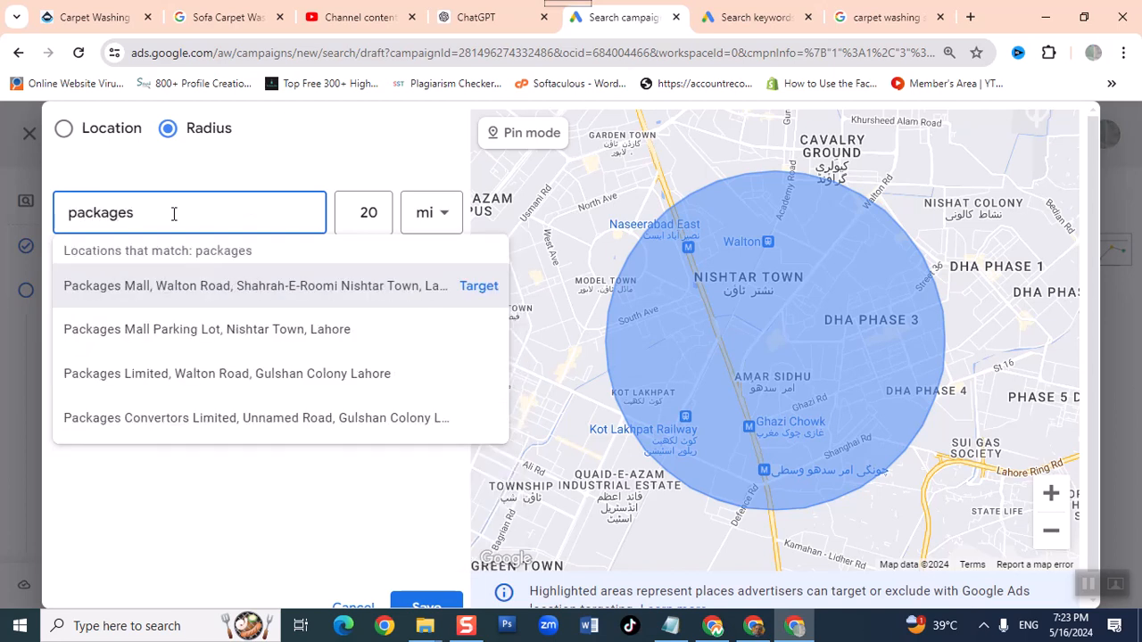
key("BackSpace")
key("BackSpace")
key("BackSpace")
key("BackSpace")
key("BackSpace")
key("BackSpace")
key("BackSpace")
key("BackSpace")
key("BackSpace")
type("peak sol")
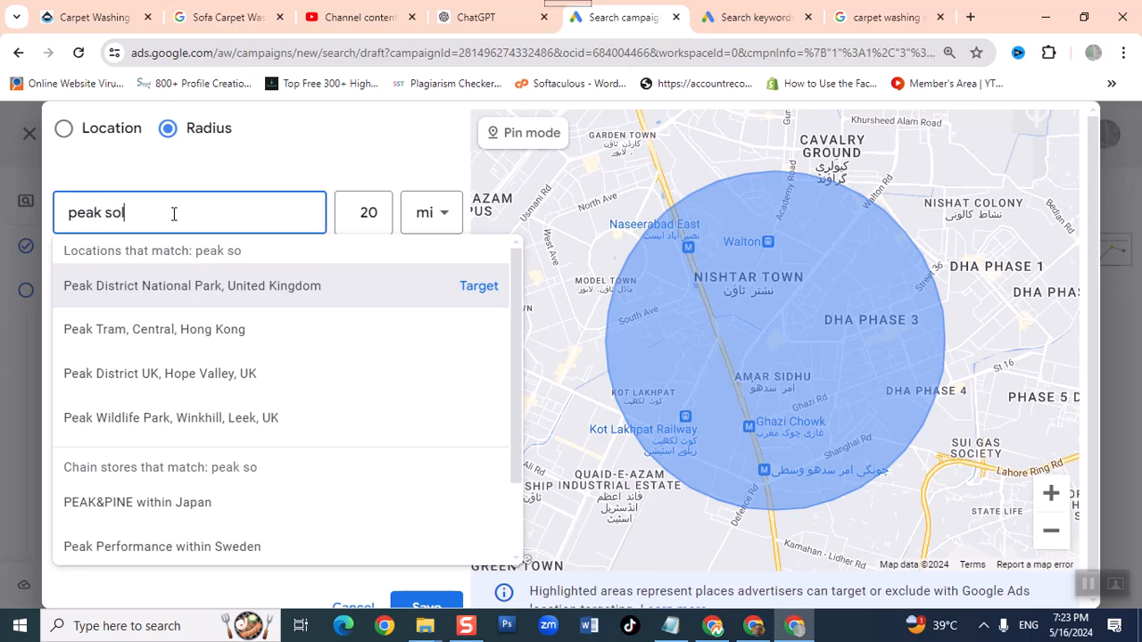
type("utions")
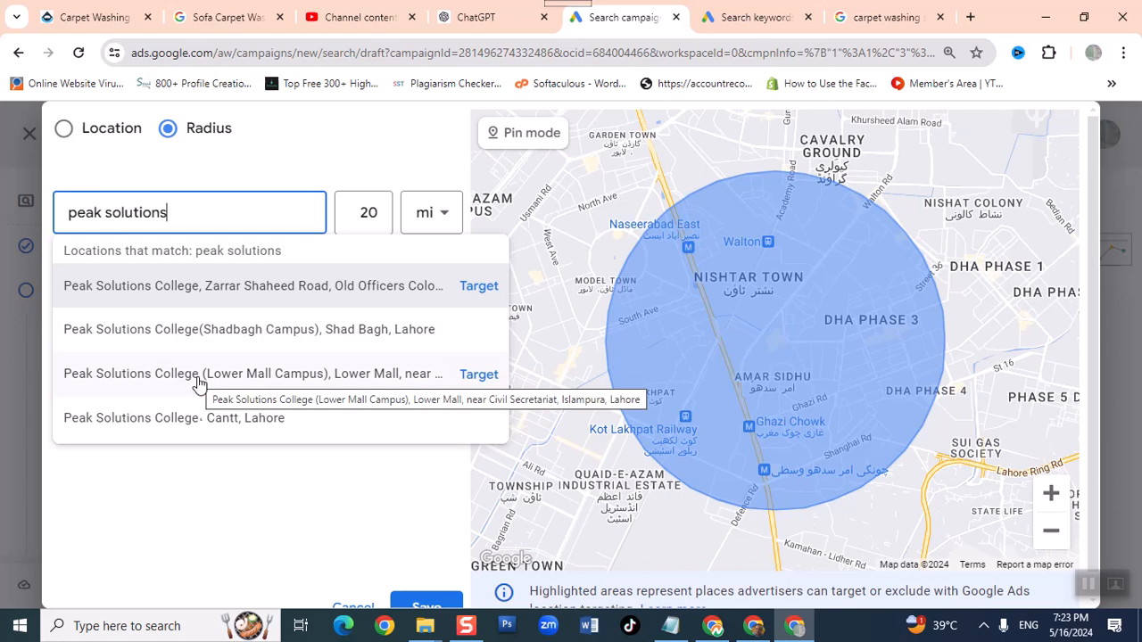
left_click(216, 330)
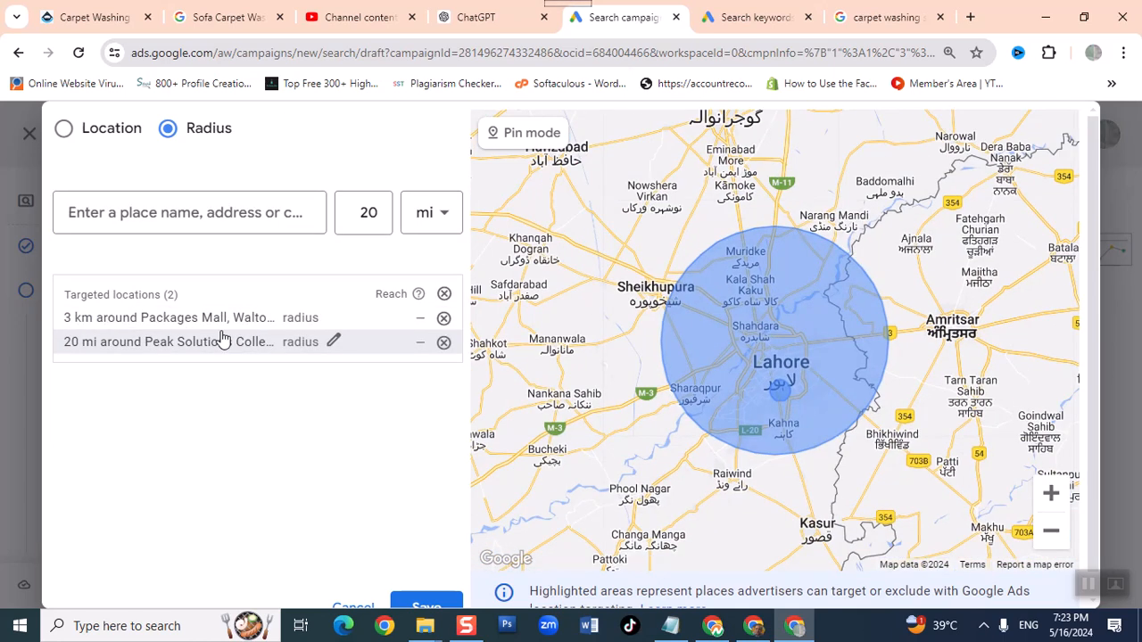
- Set the target radius around Peak Solutions College to 2 km and save it
left_click(335, 342)
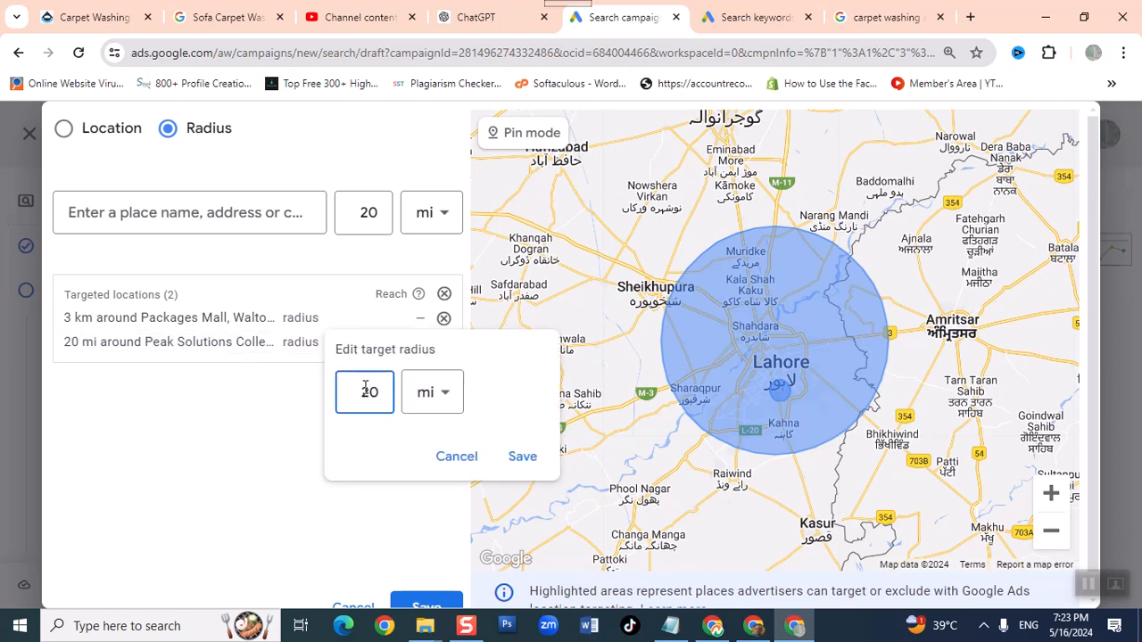
left_click(428, 397)
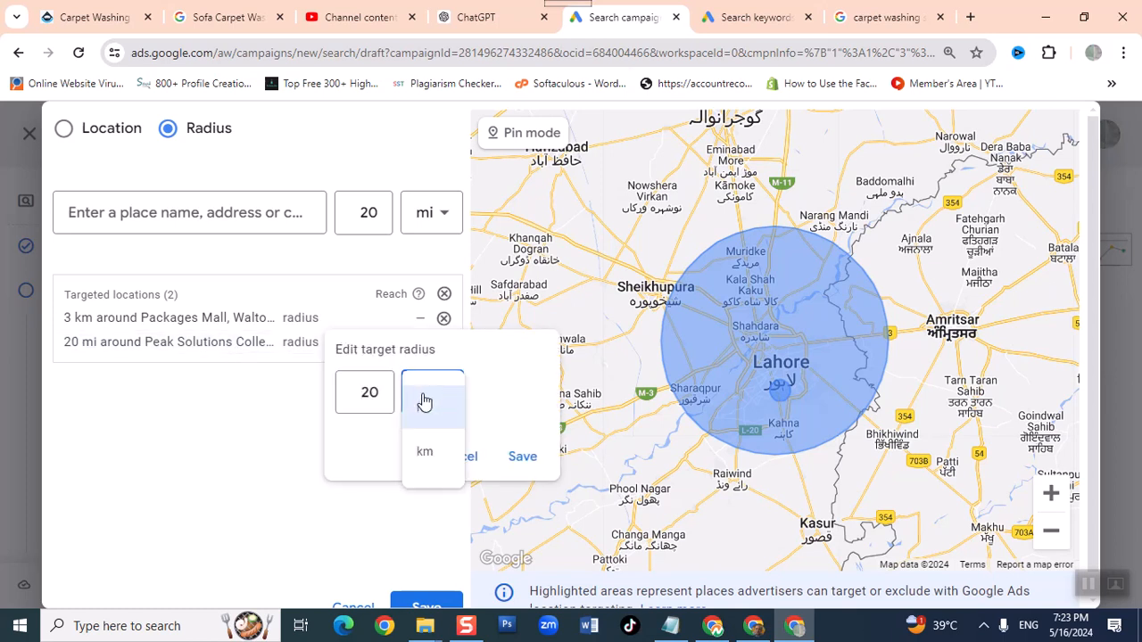
left_click(429, 446)
left_click(357, 393)
left_click_drag(357, 393, 402, 392)
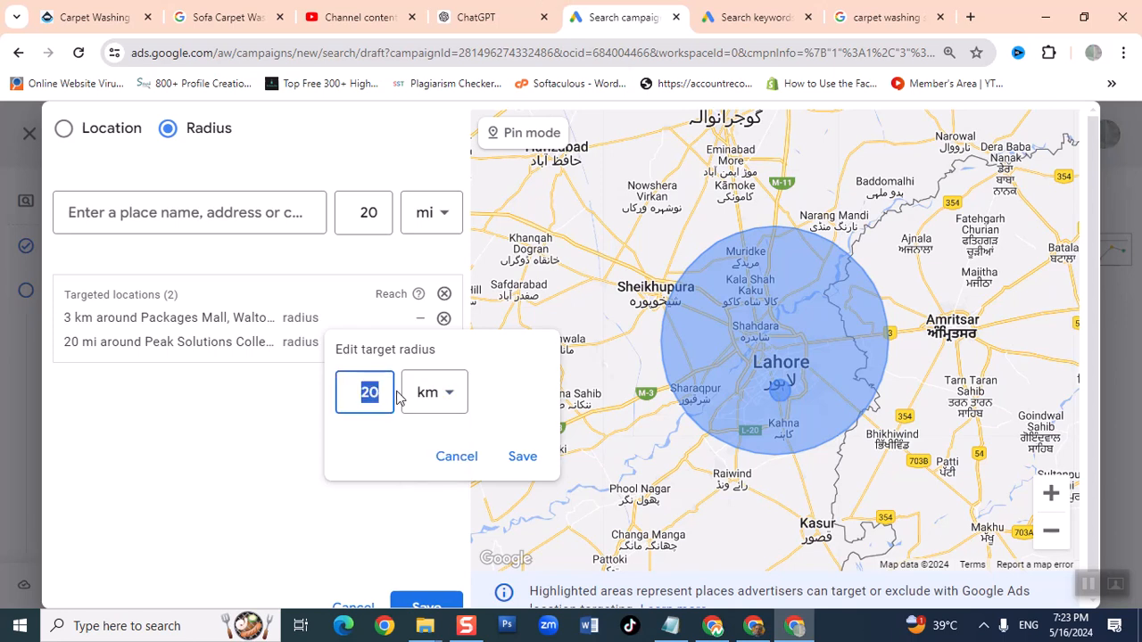
type("2")
left_click(521, 457)
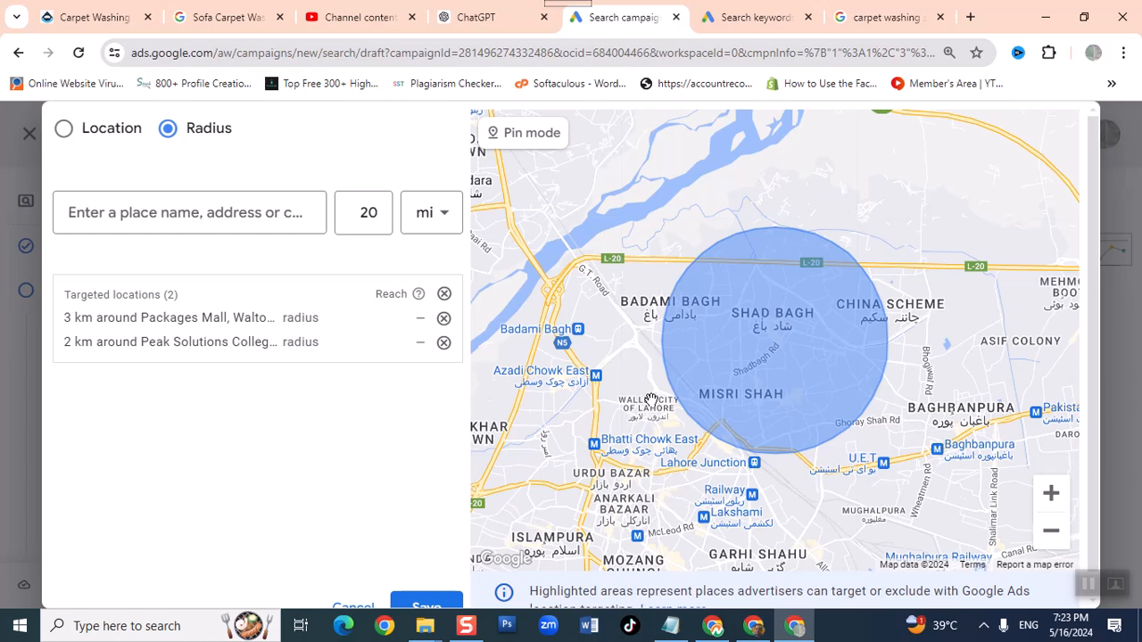
- Check both radius areas on the Lahore map and save the targeted locations to the campaign
left_click(1051, 535)
left_click(1051, 535)
left_click(1049, 537)
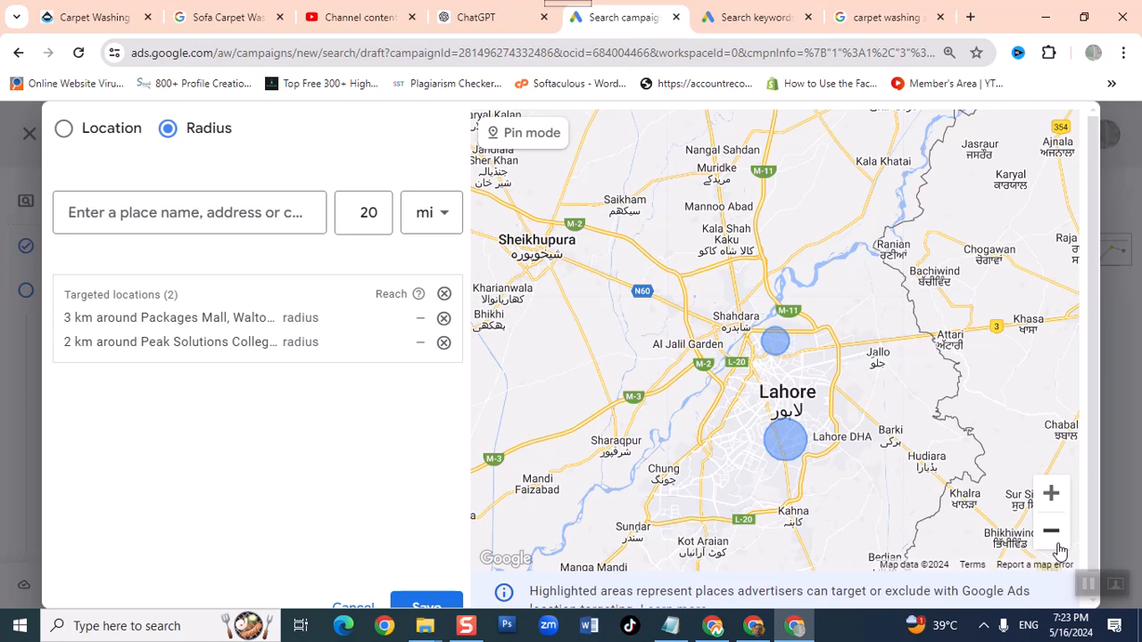
scroll(358, 514, "down", 1)
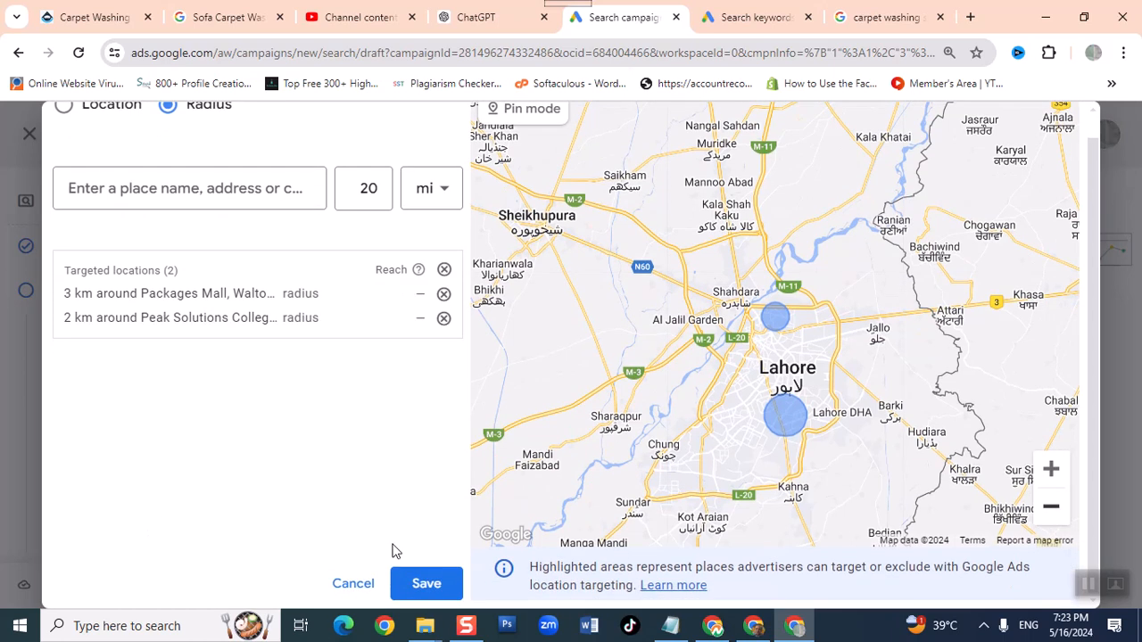
left_click(426, 584)
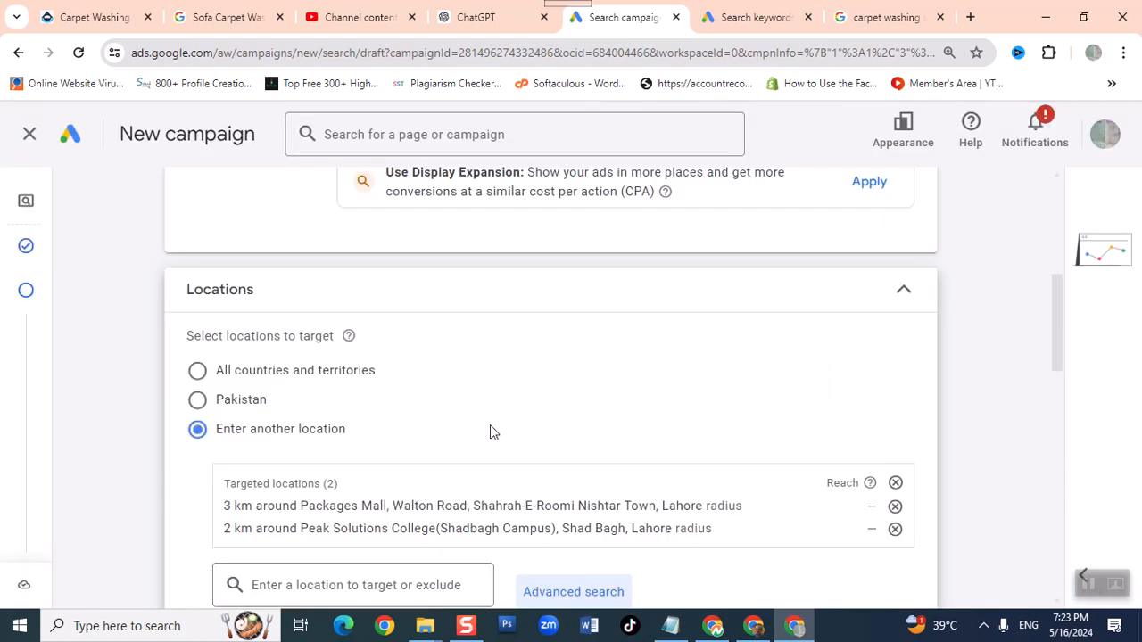
- Review the campaign's saved target locations along with its language, audience segment, broad match keyword and network settings
scroll(491, 427, "down", 1)
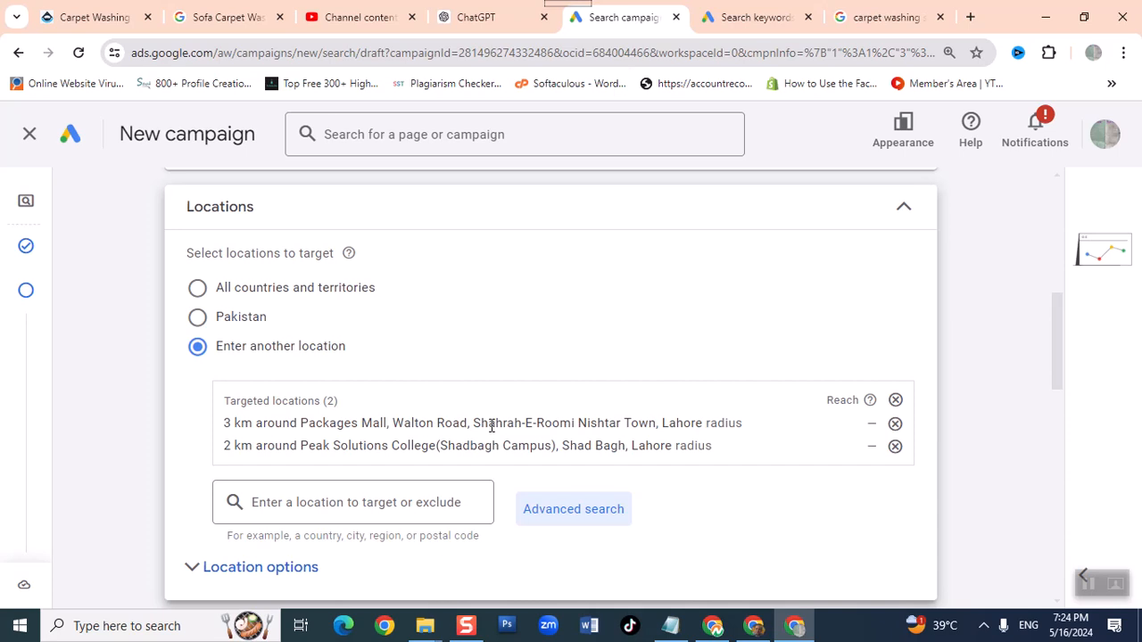
scroll(462, 373, "down", 6)
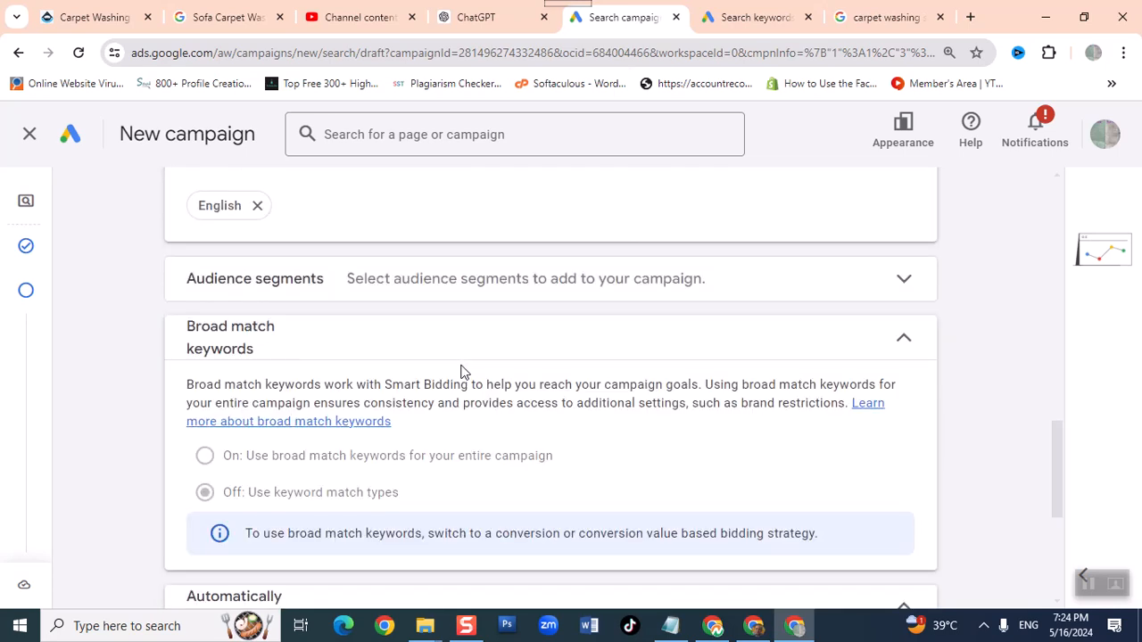
scroll(462, 373, "down", 1)
scroll(462, 373, "up", 1)
scroll(463, 368, "up", 4)
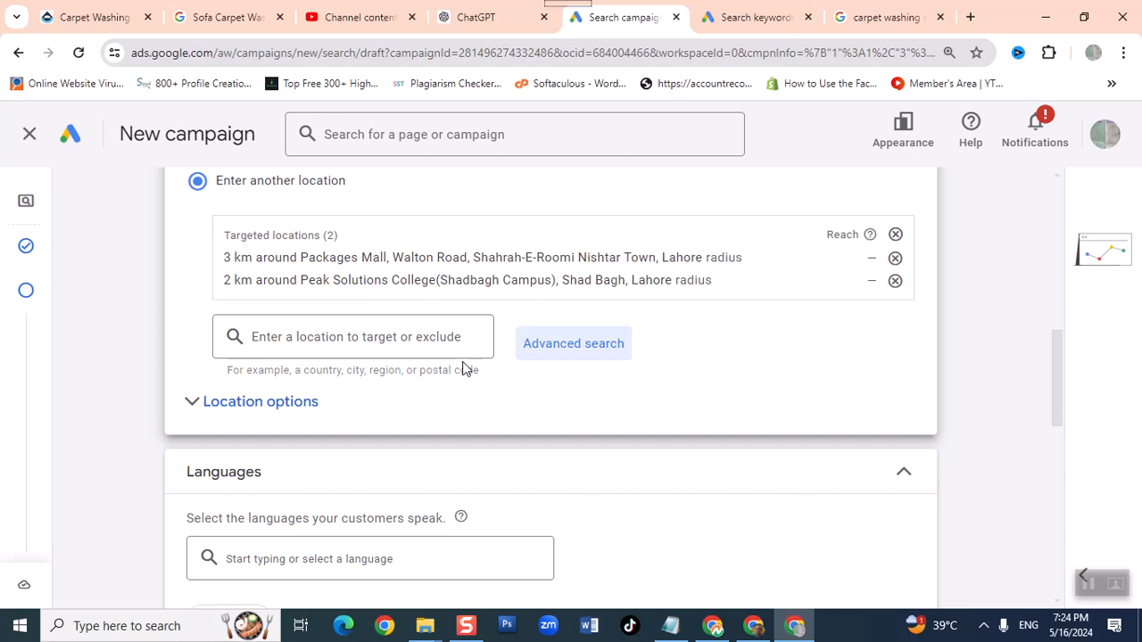
scroll(463, 368, "up", 5)
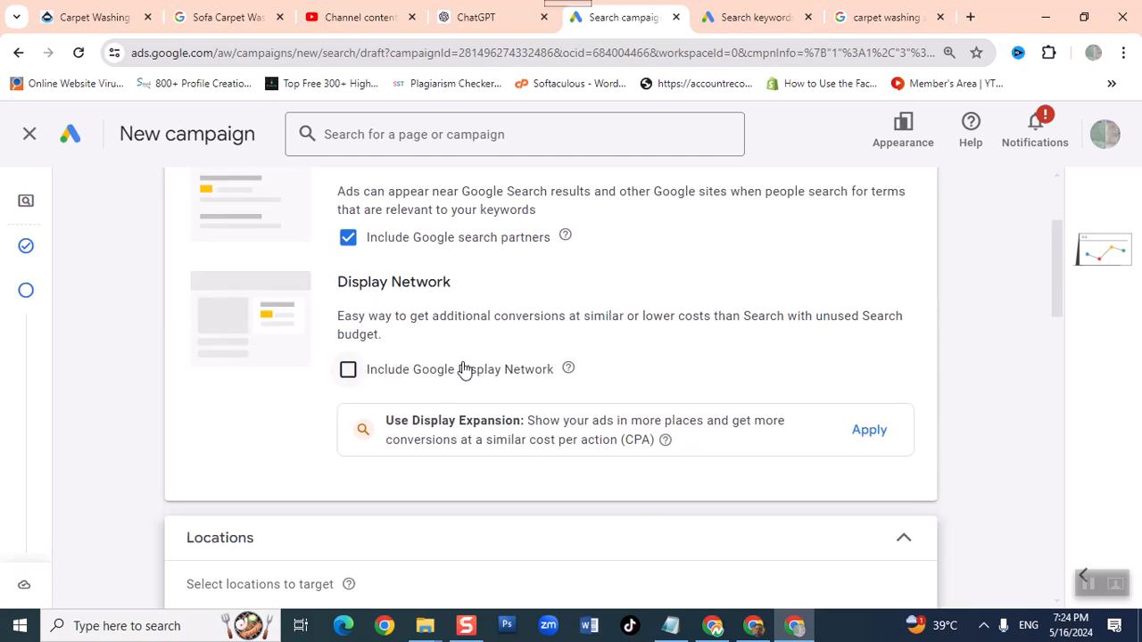